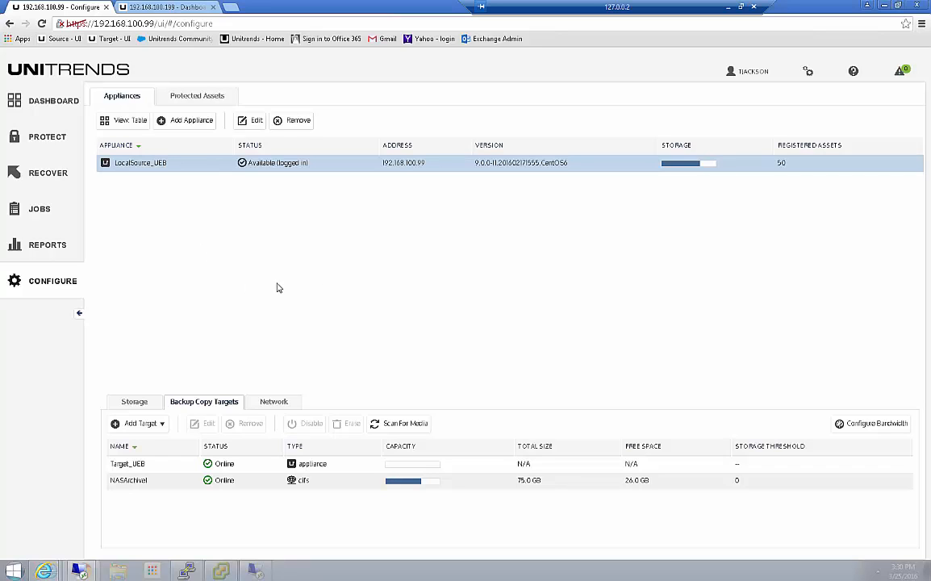
Check the unresolved alerts, the dashboard and the two active backup copy jobs on the source appliance.
click(902, 72)
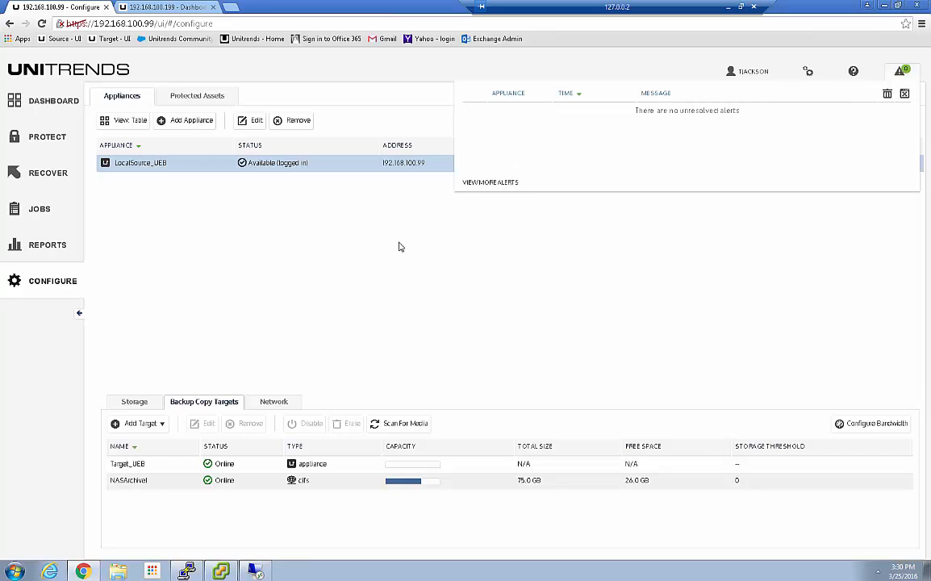
click(50, 101)
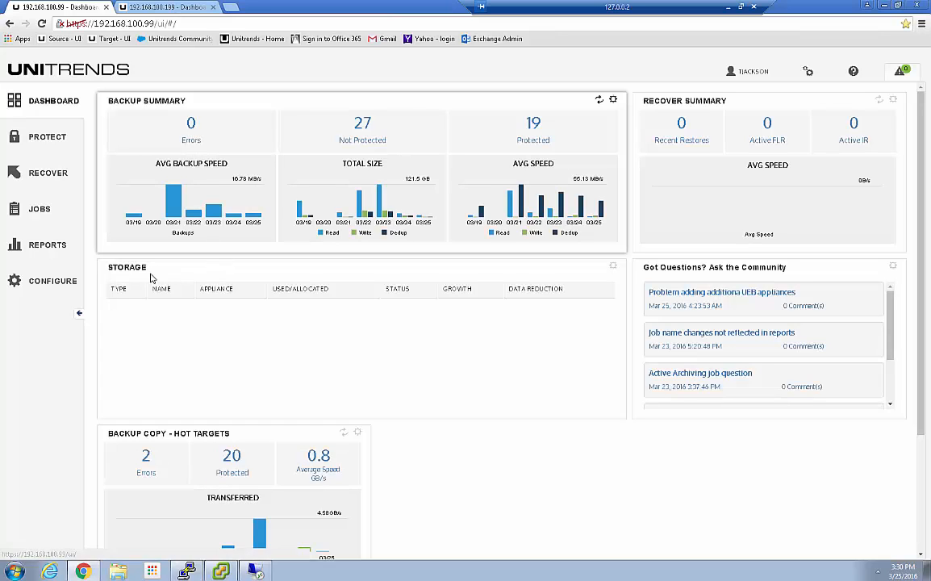
click(29, 214)
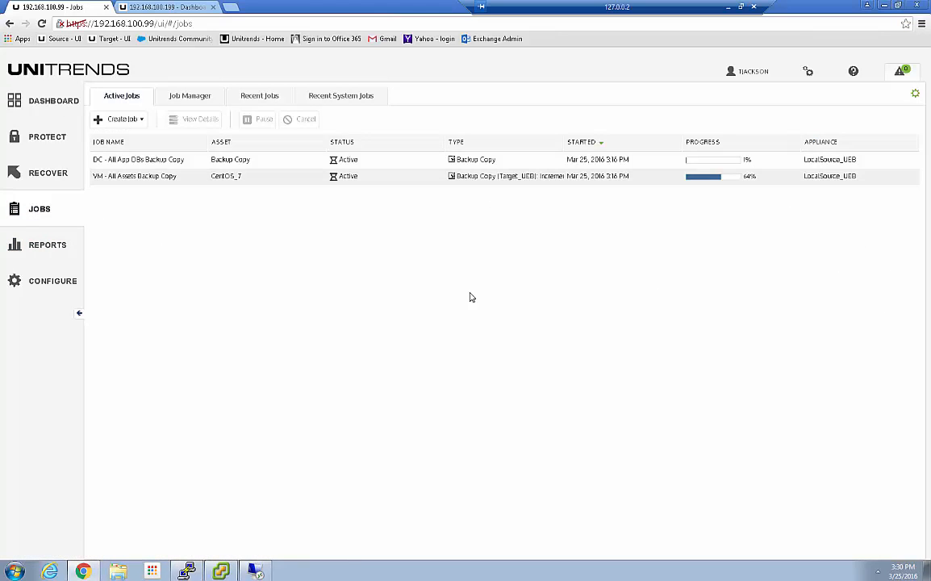
click(250, 164)
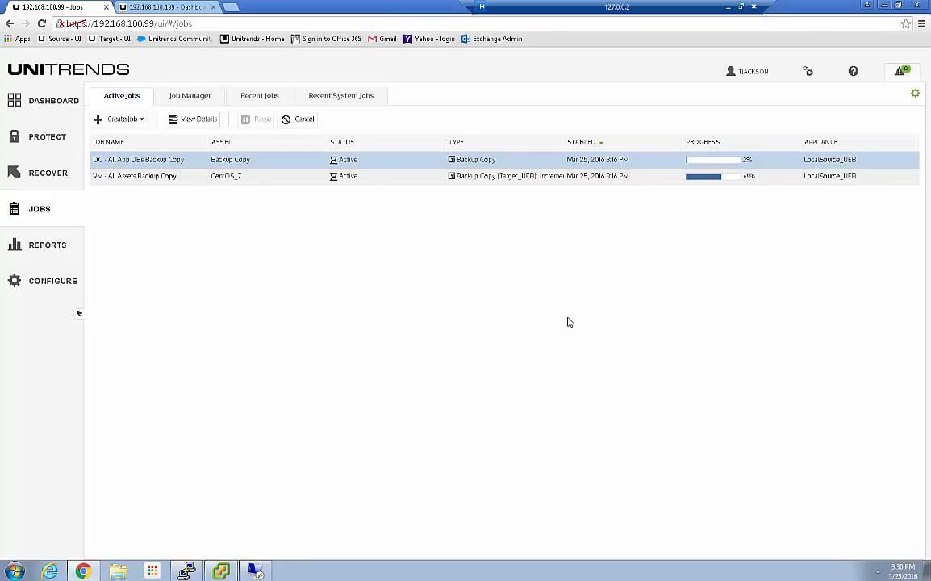
click(242, 181)
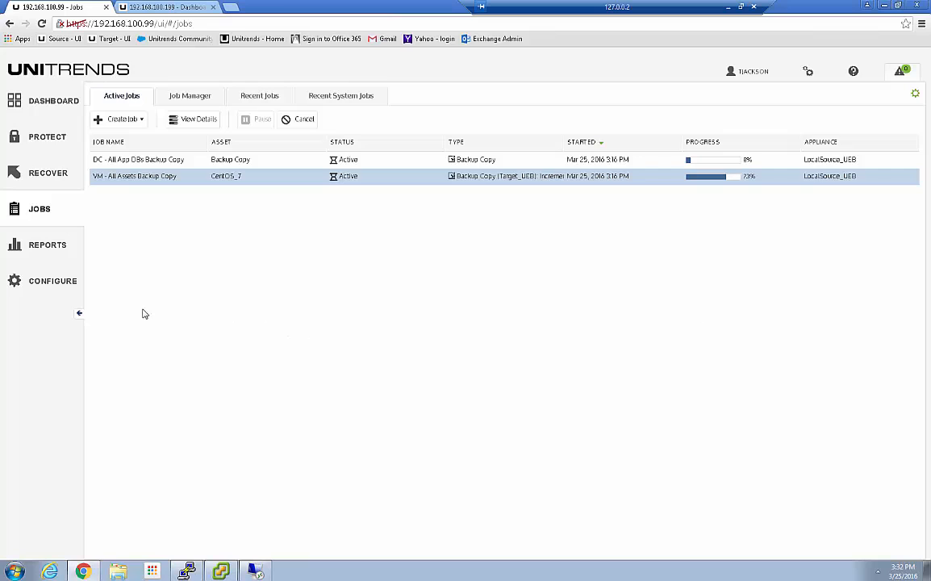
Go to LocalSource_UEB's backup copy targets and examine the form for adding a CIFS NAS target, leaving it without saving.
click(42, 285)
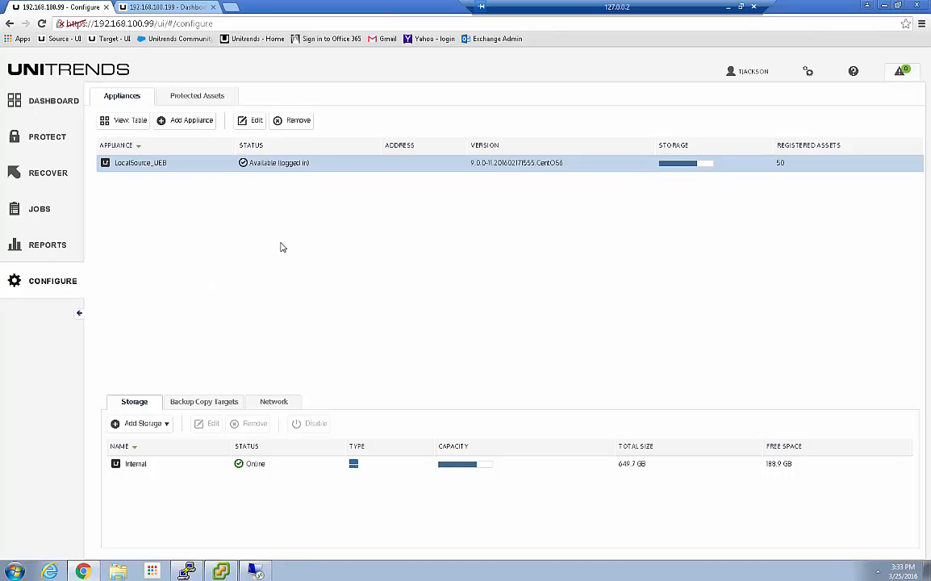
click(200, 407)
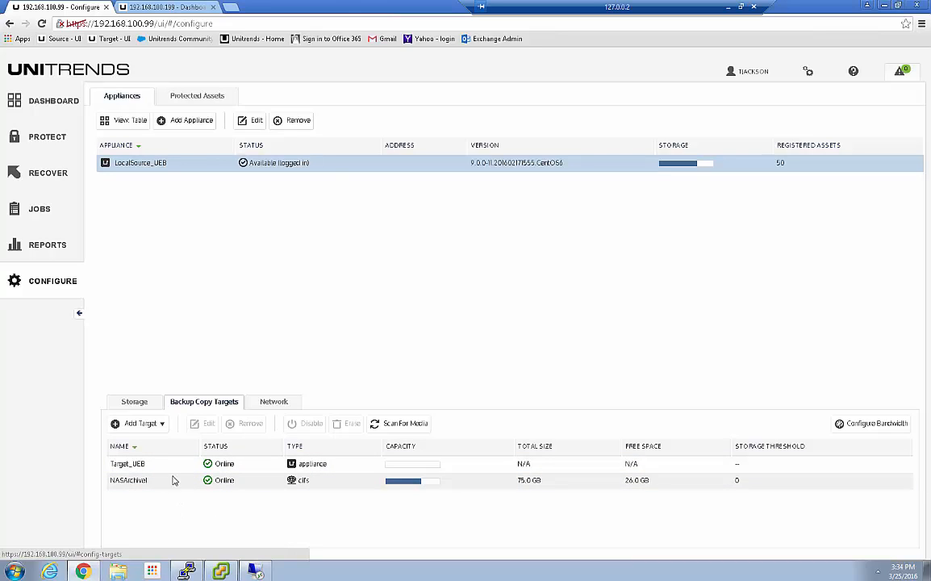
click(163, 424)
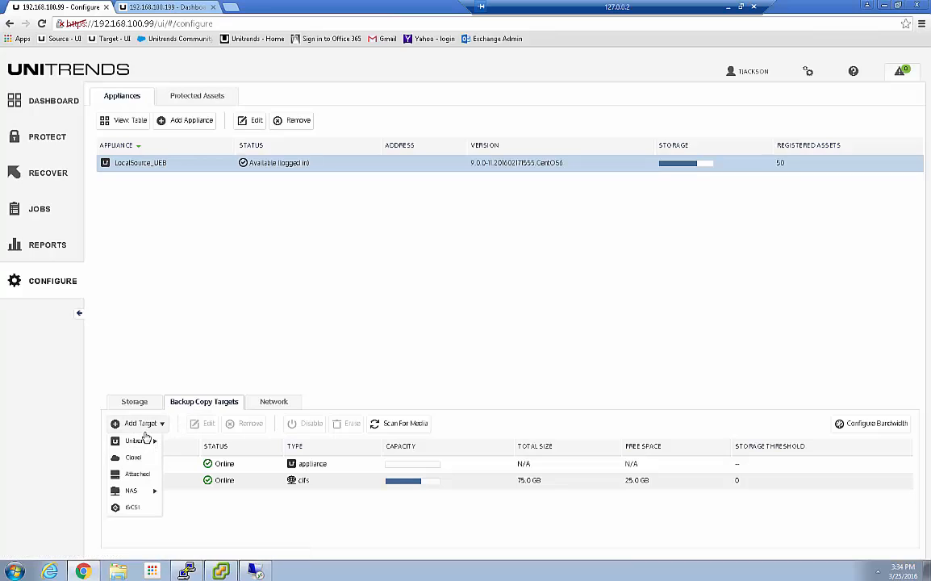
click(143, 491)
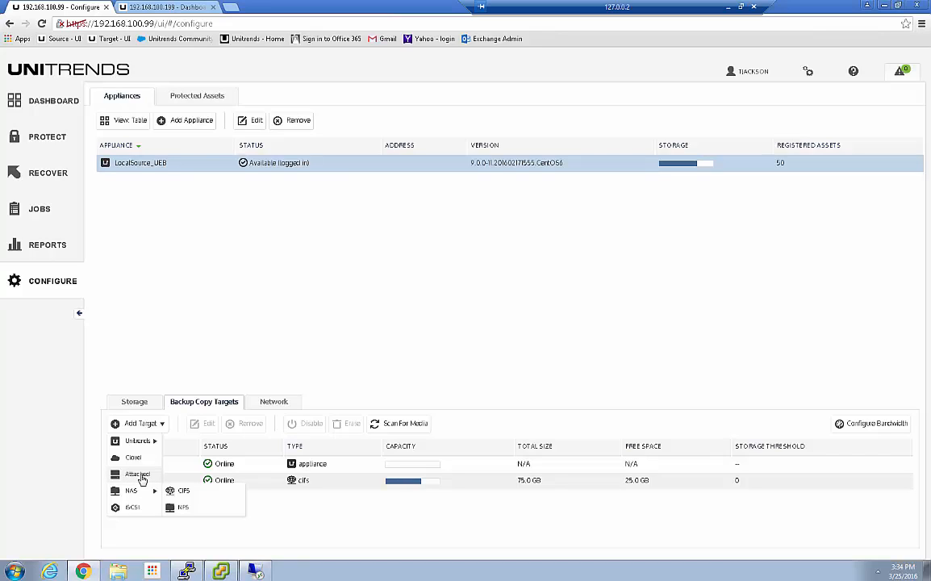
click(183, 493)
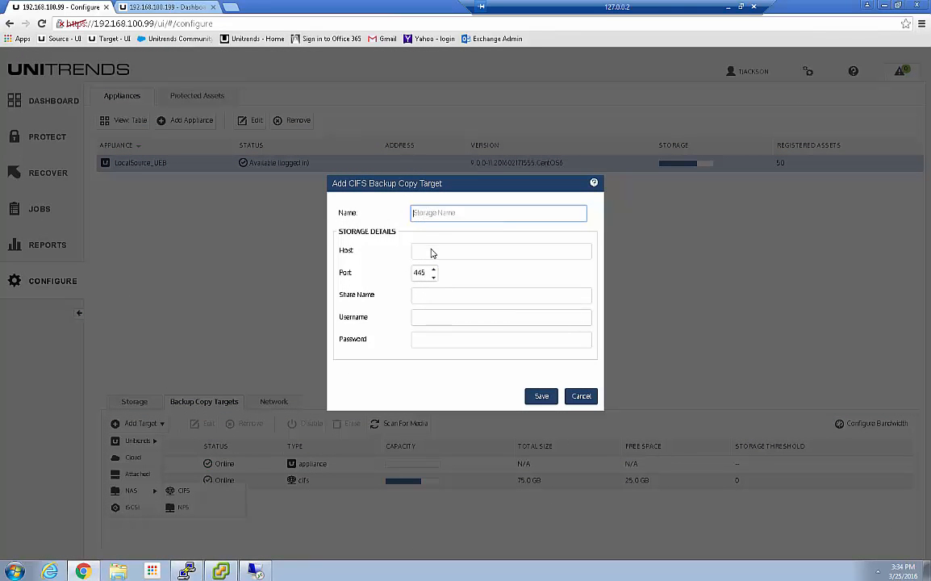
click(437, 299)
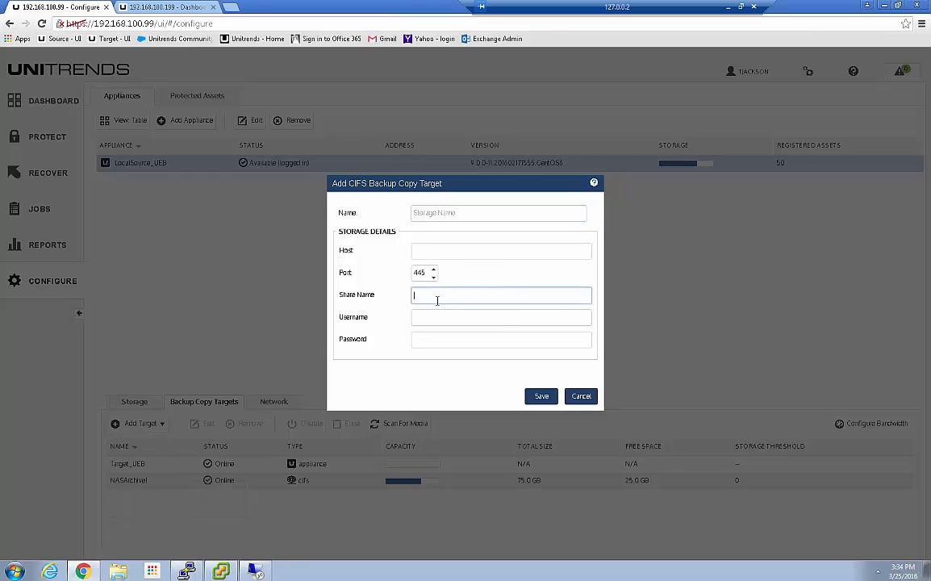
click(583, 397)
Review the CIFS connection settings of the NASArchive1 backup copy target and leave them without saving.
click(160, 482)
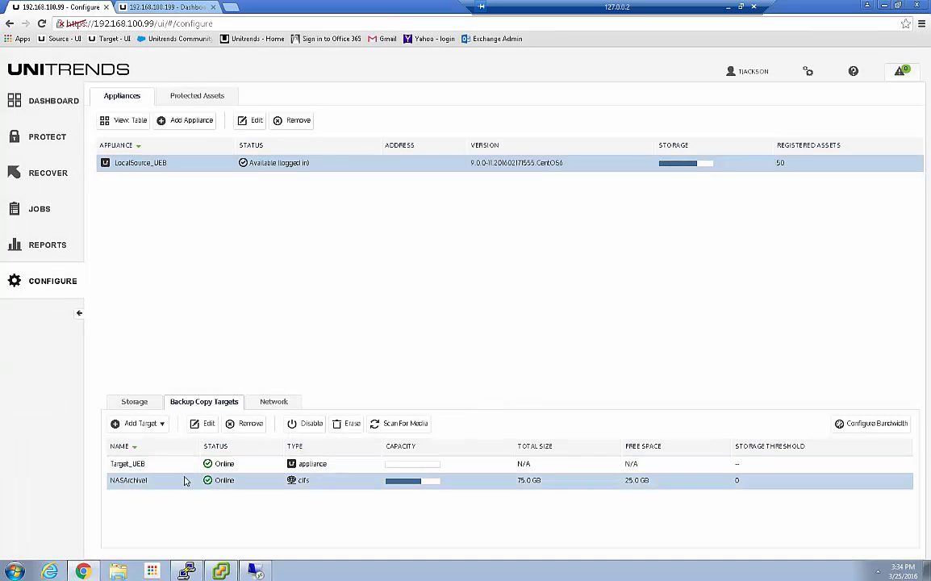
click(203, 423)
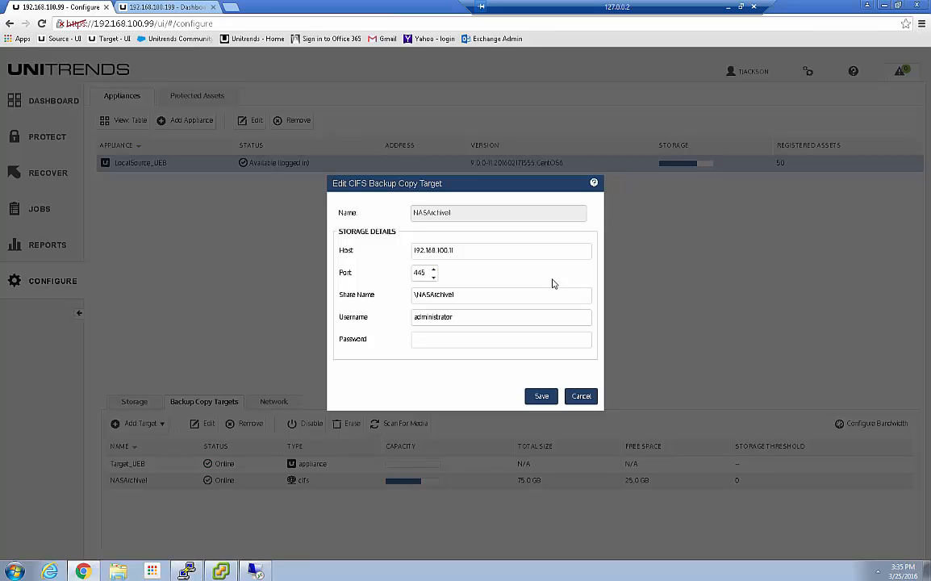
click(582, 396)
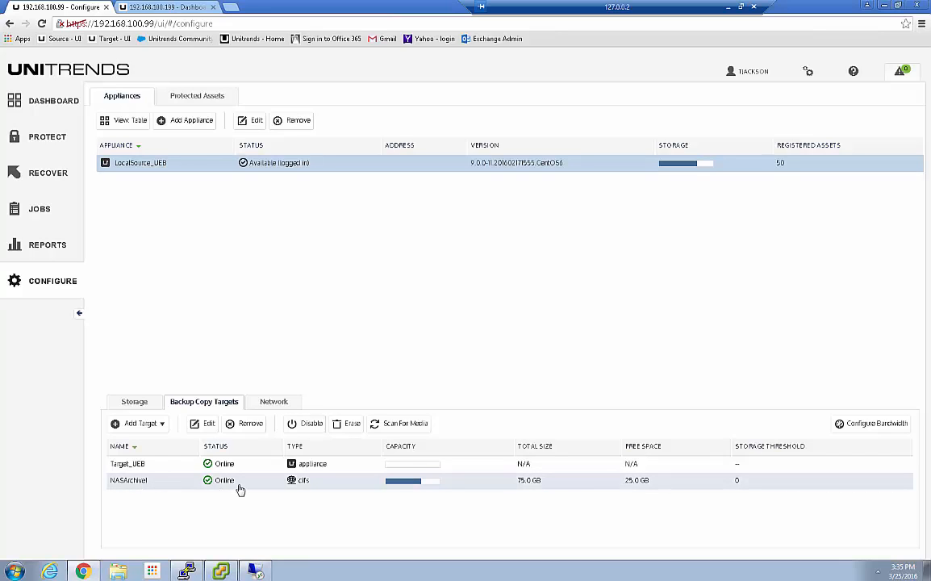
Look through the backup copy target types that can be added, including the NAS and Unitrends options.
click(160, 426)
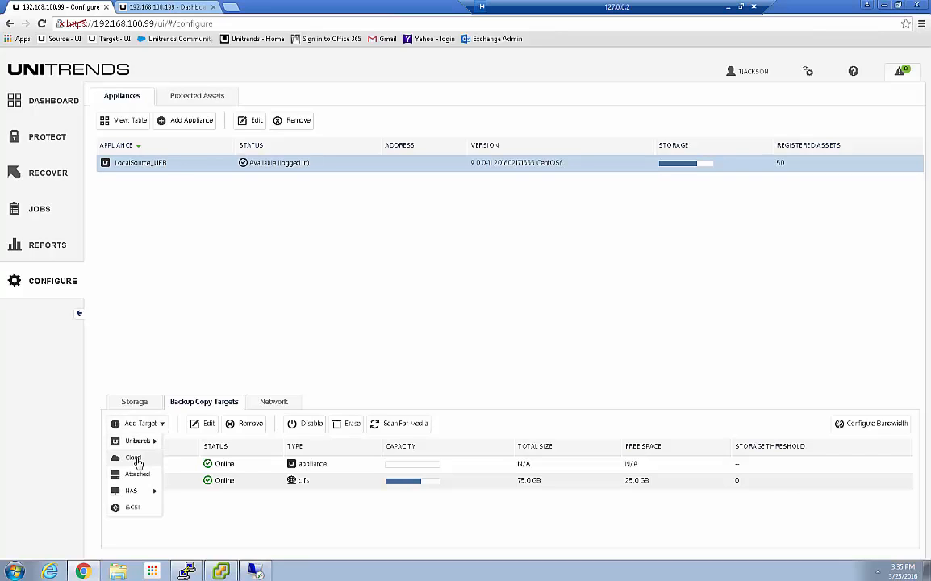
mouse_move(145, 492)
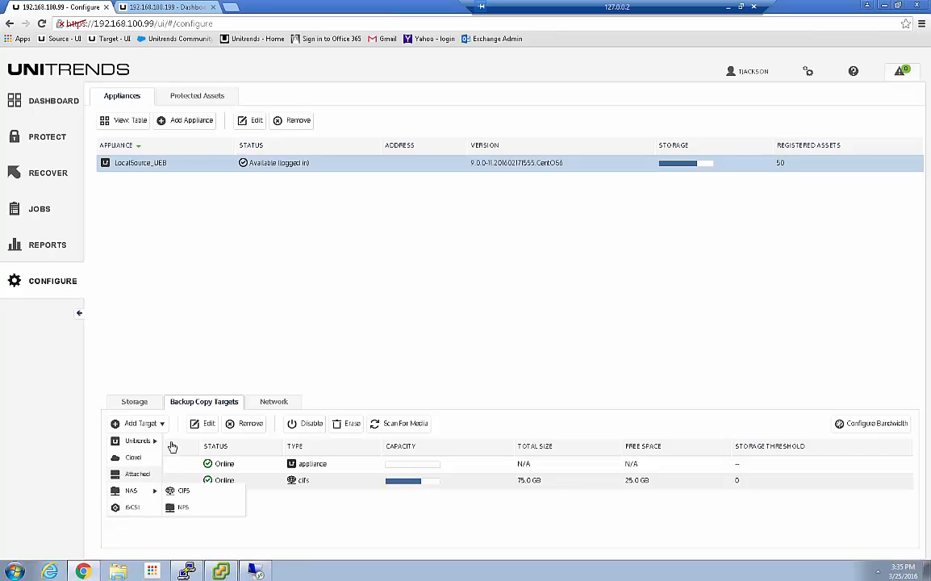
mouse_move(145, 448)
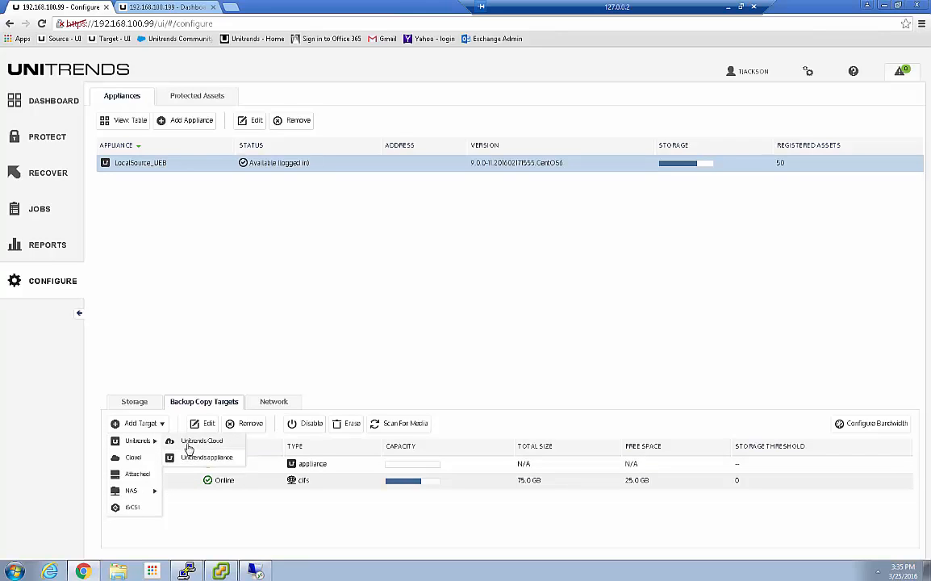
click(369, 380)
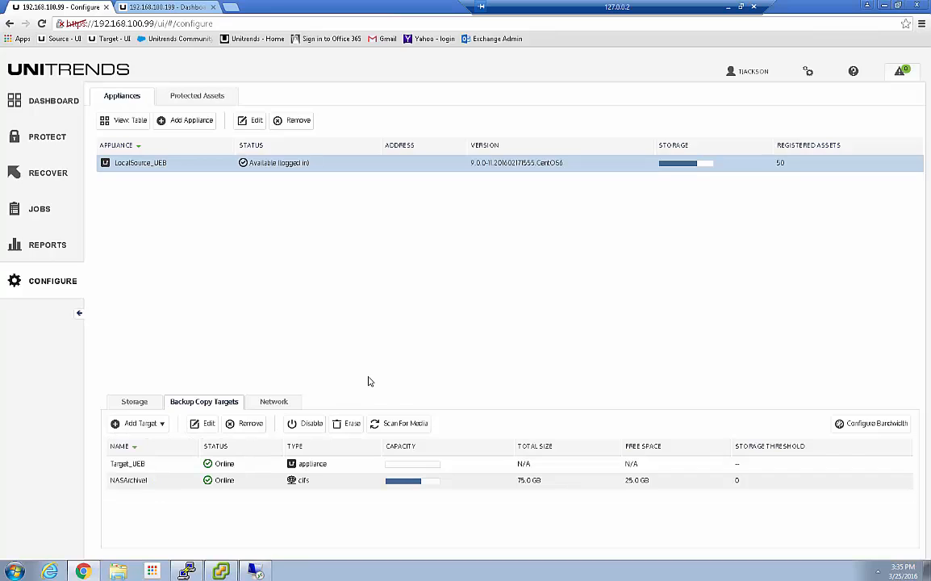
click(144, 488)
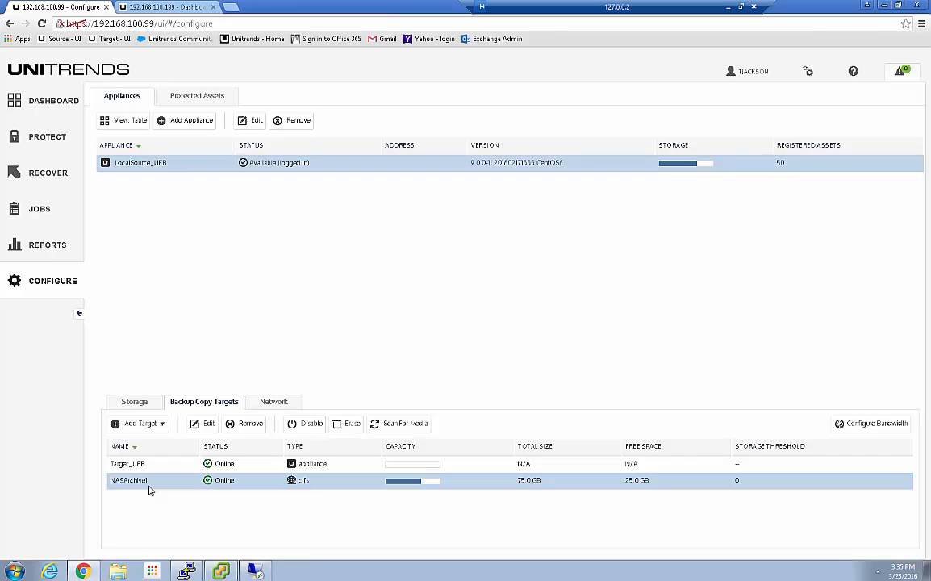
click(148, 488)
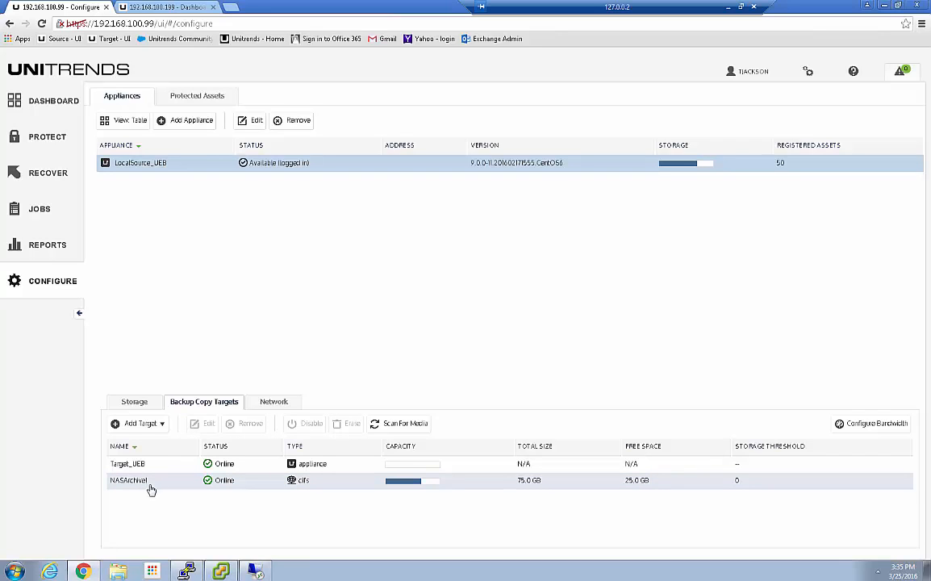
Examine the form for adding a Unitrends appliance as a backup copy target, dismiss it, and select the existing Target_UEB entry.
click(160, 425)
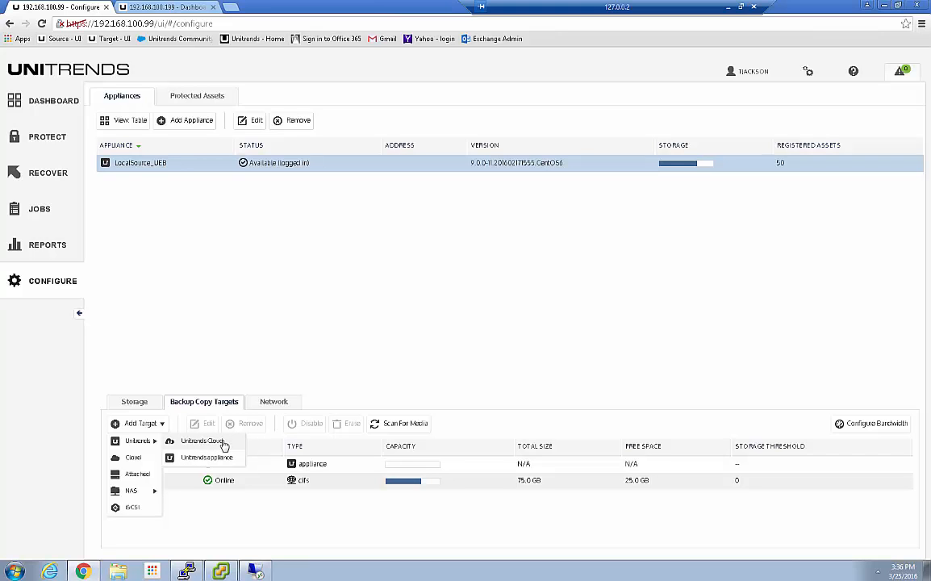
click(222, 457)
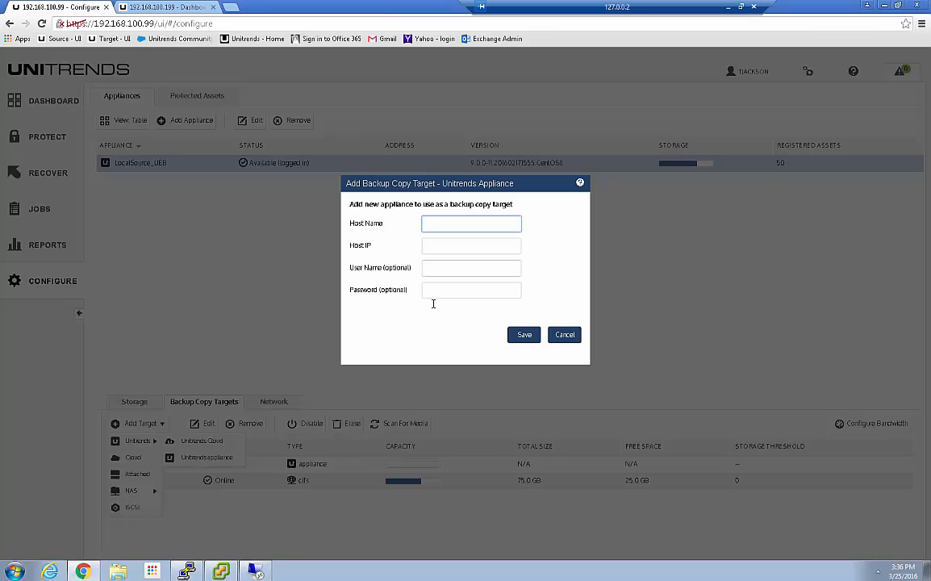
click(564, 335)
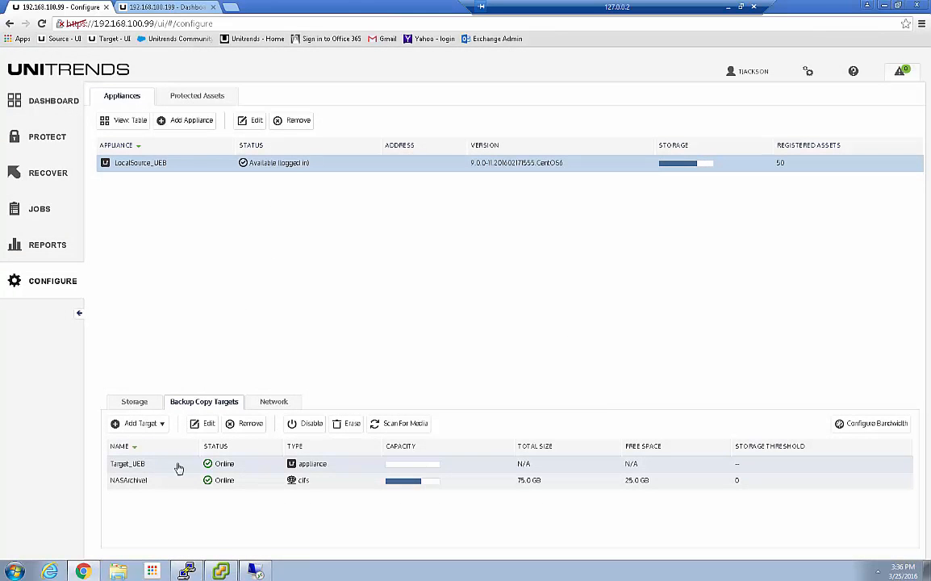
click(149, 465)
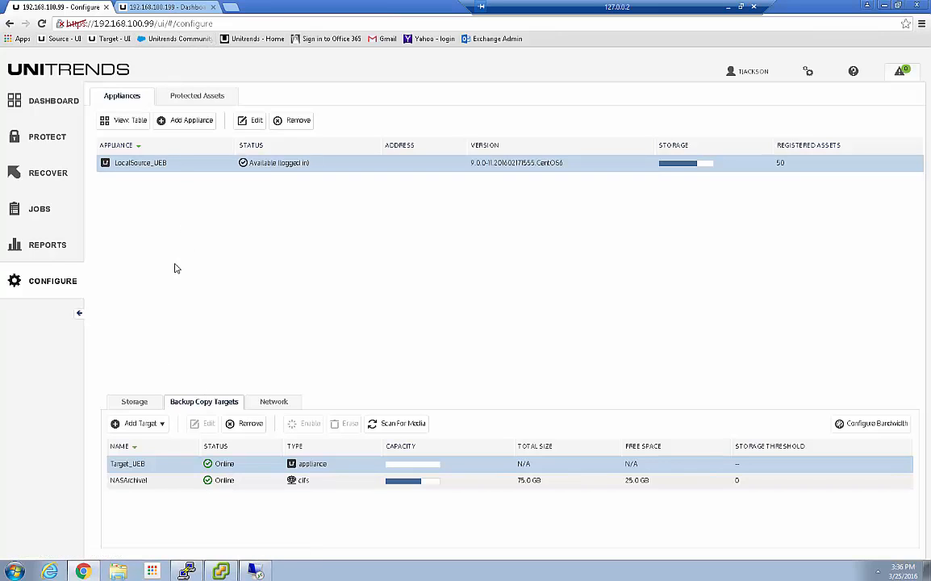
Switch to the target appliance at 192.168.100.199 and review Target_UEB's Backup Copy settings in its appliance configuration, without saving.
click(169, 7)
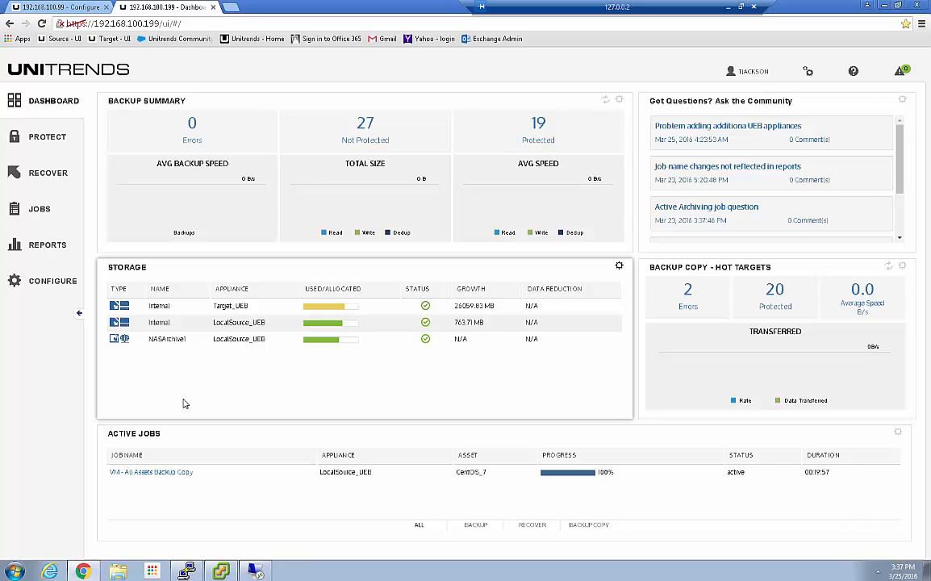
click(39, 292)
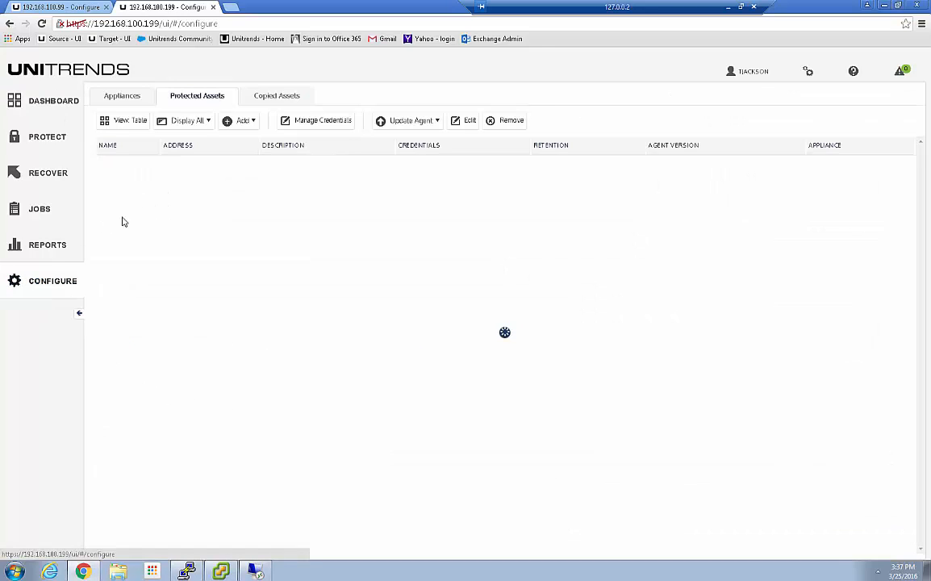
click(114, 98)
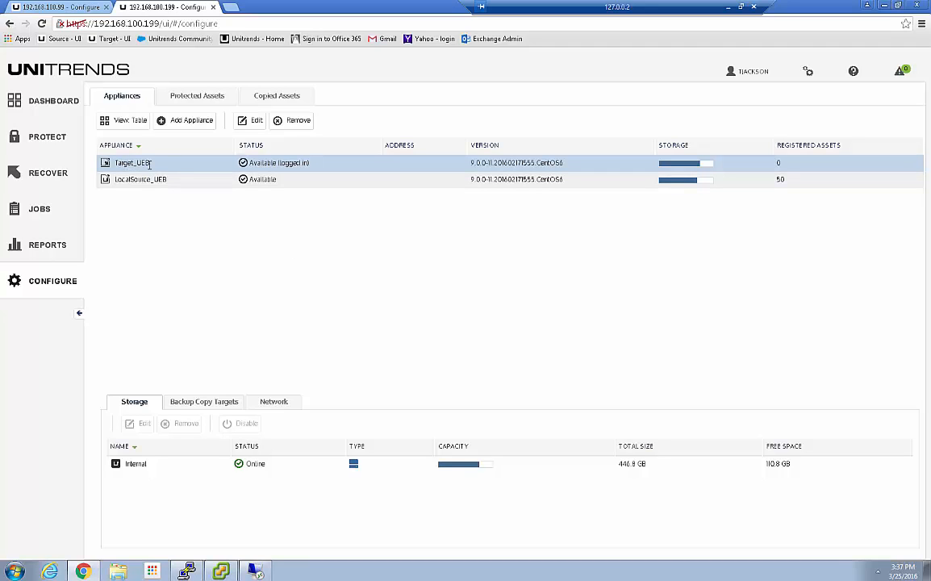
click(252, 120)
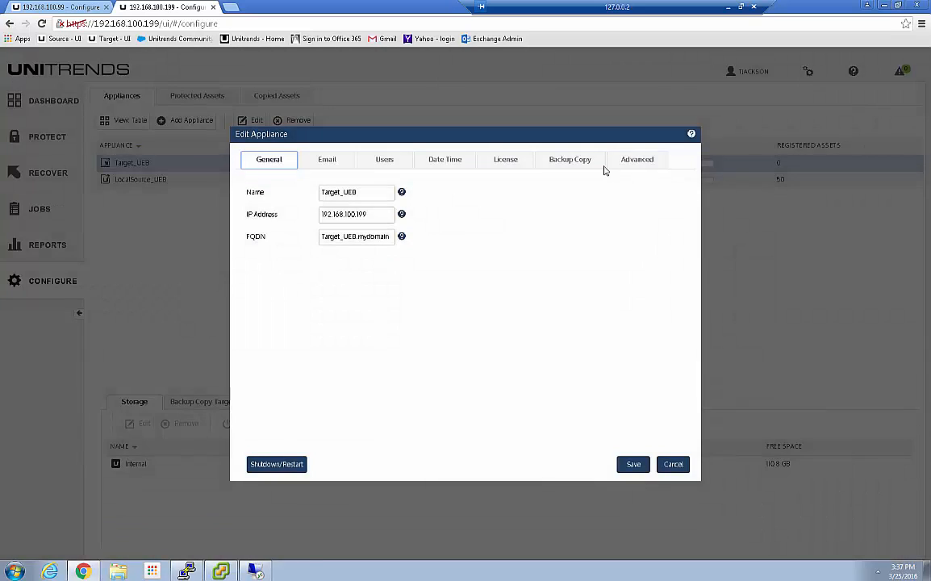
click(562, 160)
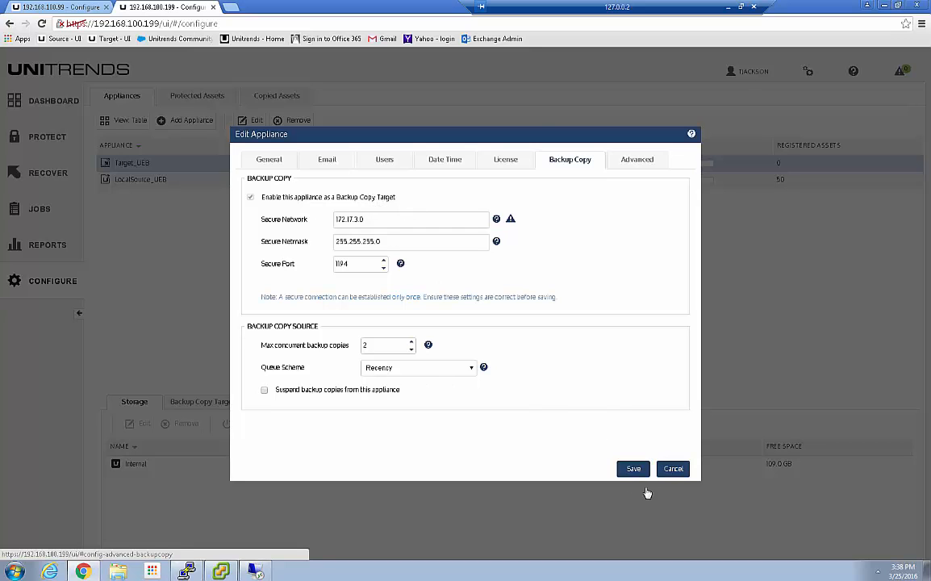
click(685, 473)
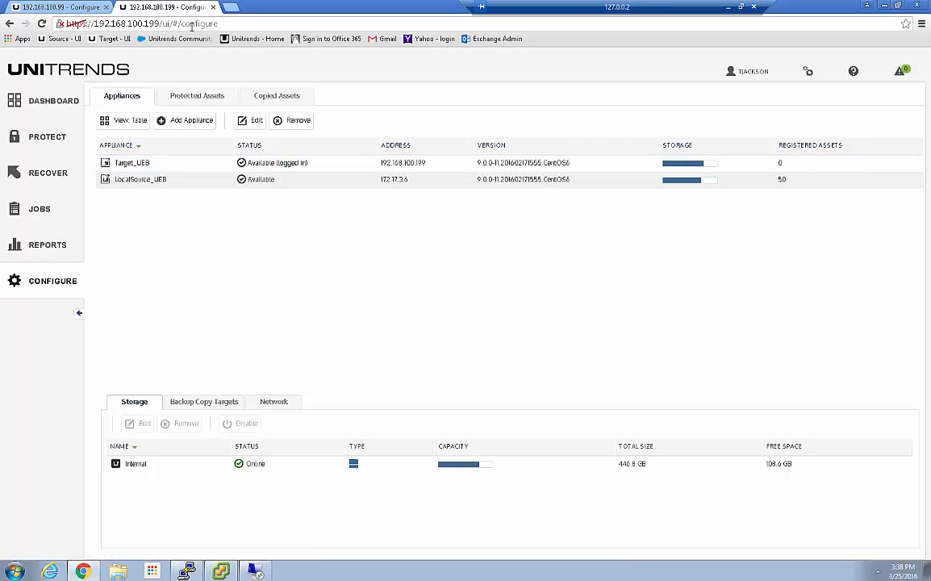
click(148, 165)
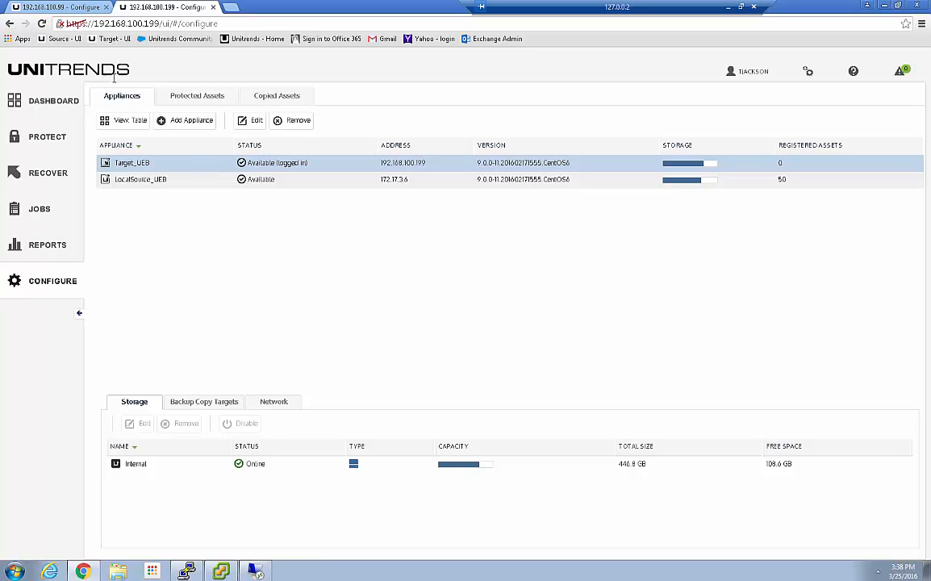
On the source appliance, fill in the Unitrends appliance target form with host name Target_UEB and IP 192.168.100.199, and cancel it.
click(68, 6)
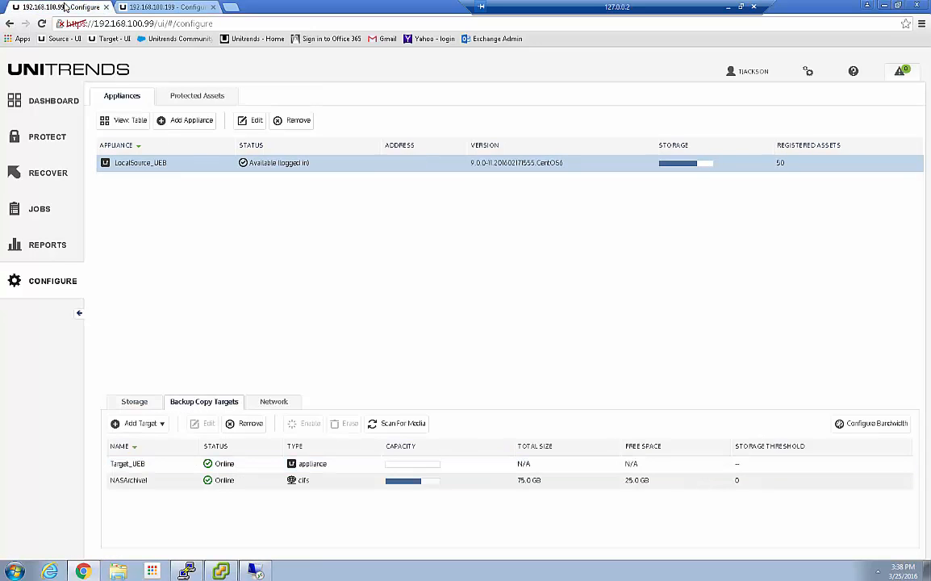
click(150, 427)
mouse_move(149, 446)
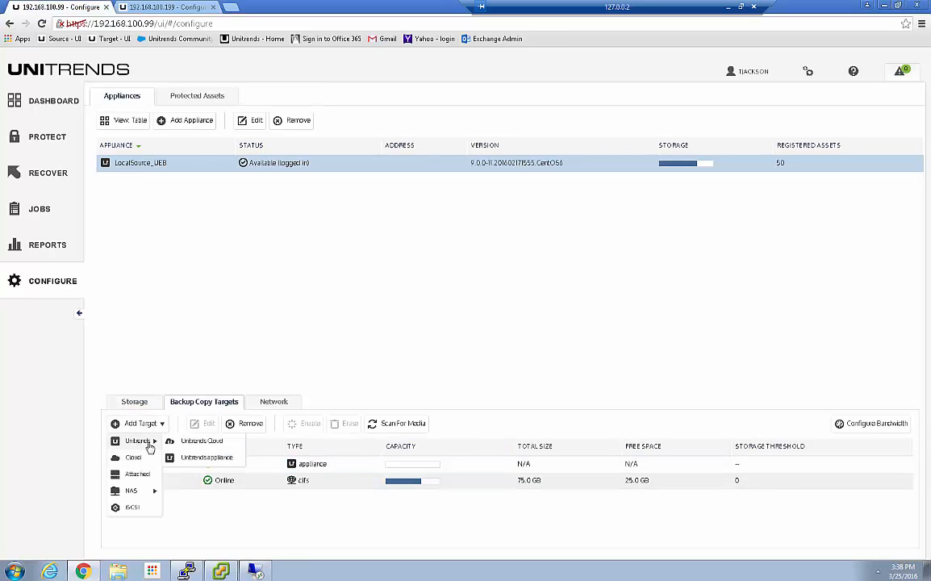
click(202, 457)
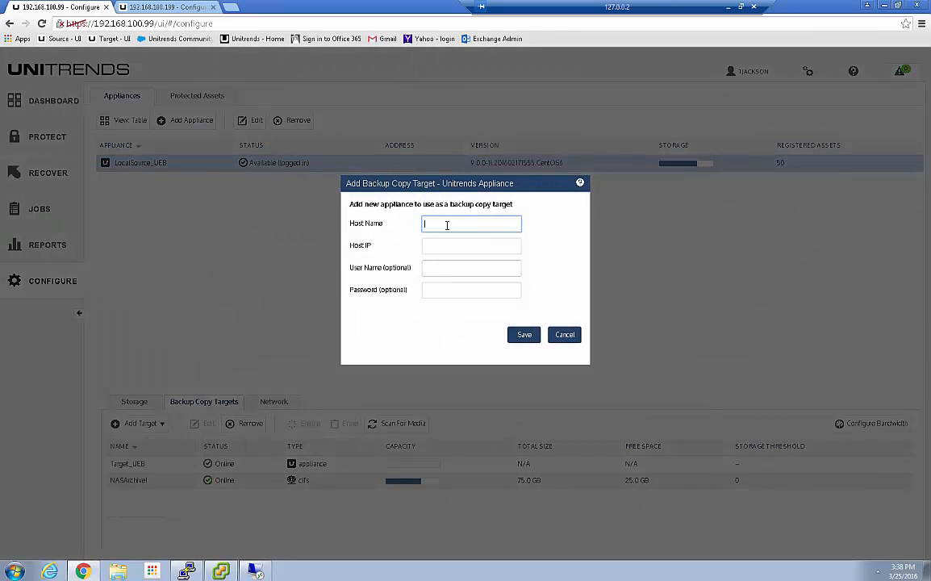
text(Target_UEB)
key(Tab)
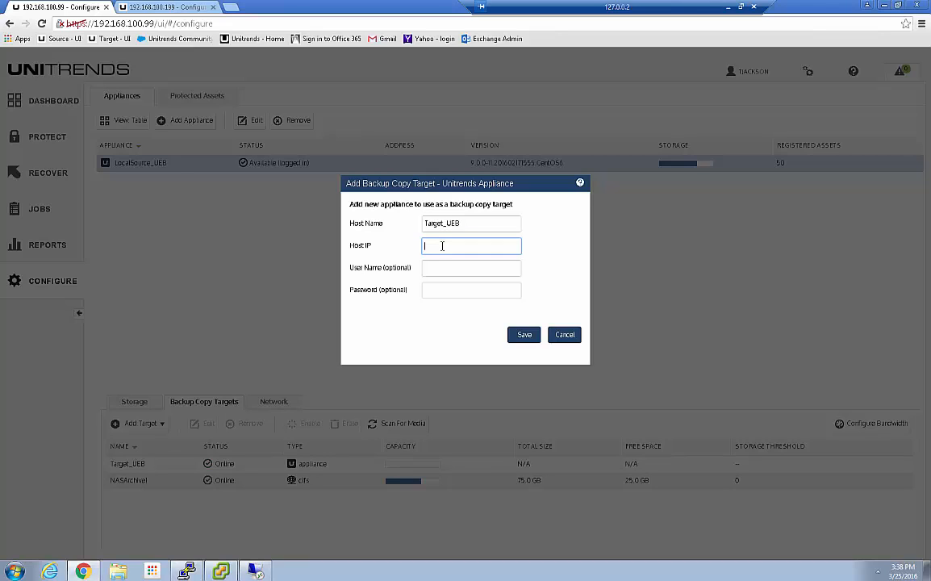
text(92.168.100.199)
click(565, 336)
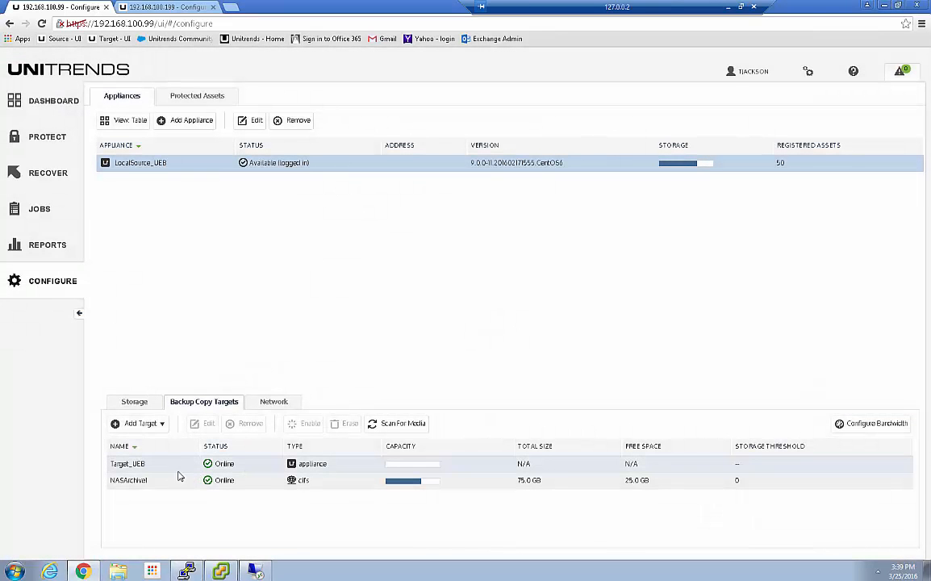
On the target appliance at 192.168.100.199, select LocalSource_UEB and review its general appliance settings without saving.
click(179, 472)
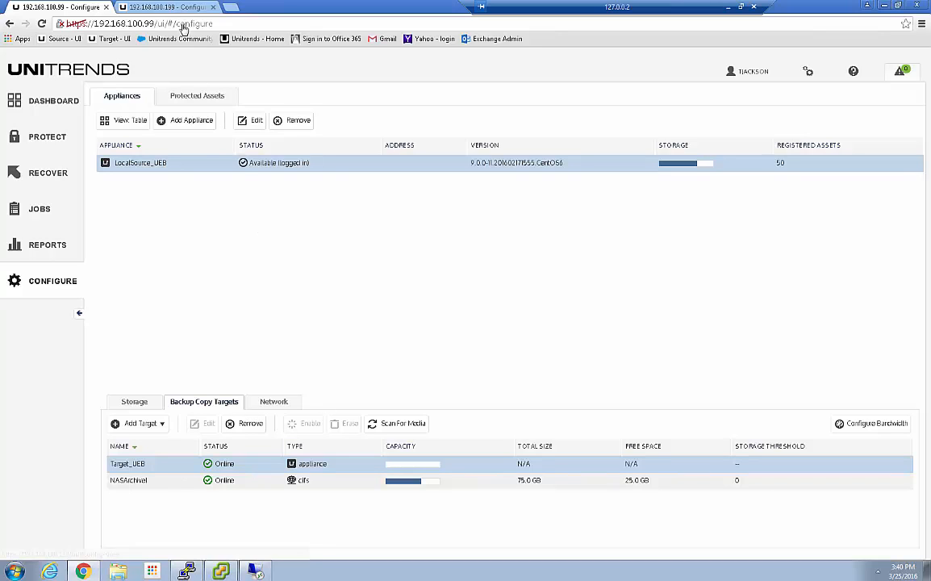
click(164, 8)
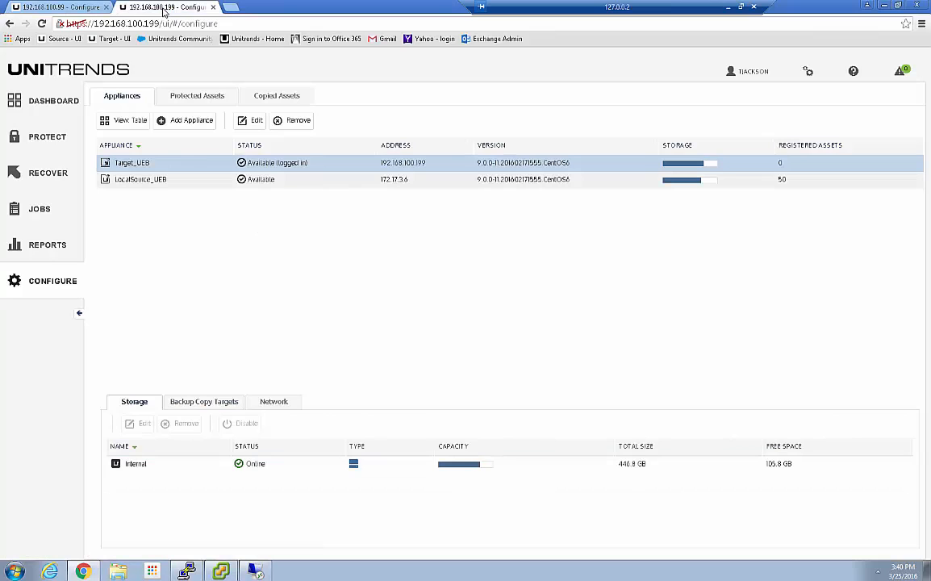
click(168, 180)
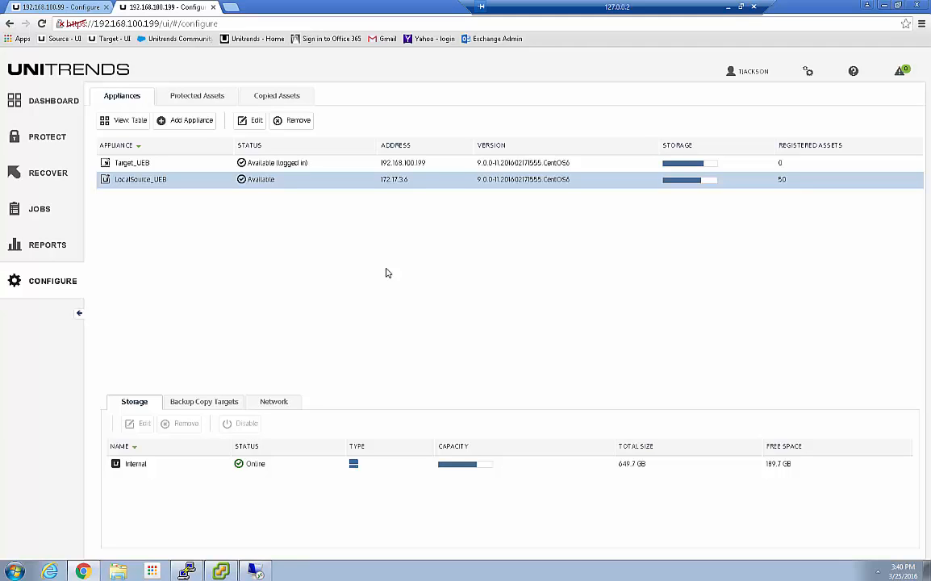
click(81, 8)
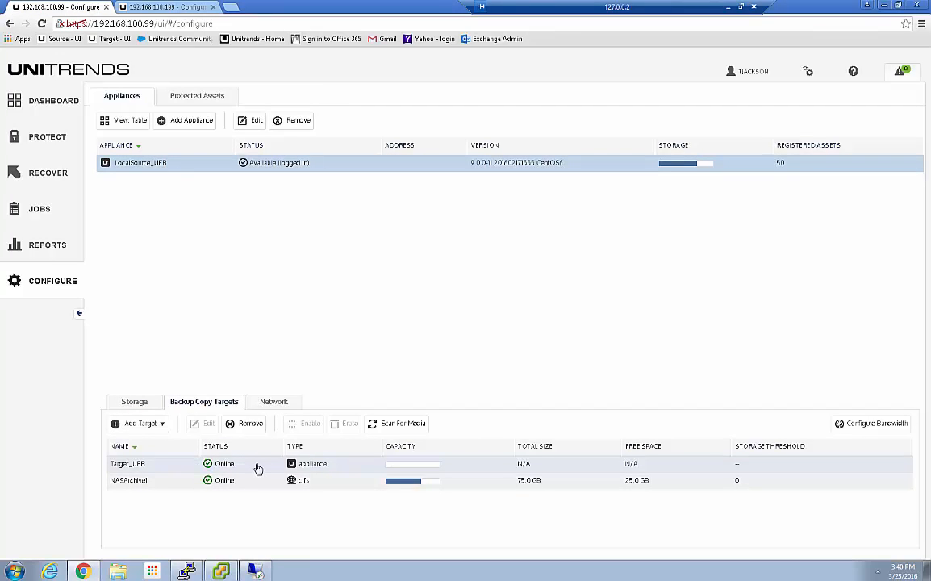
click(154, 7)
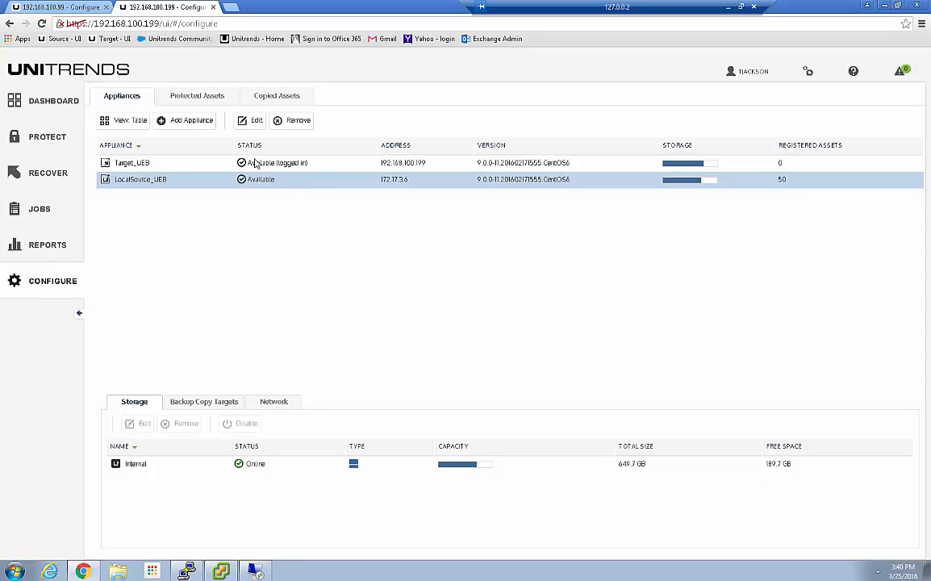
click(251, 122)
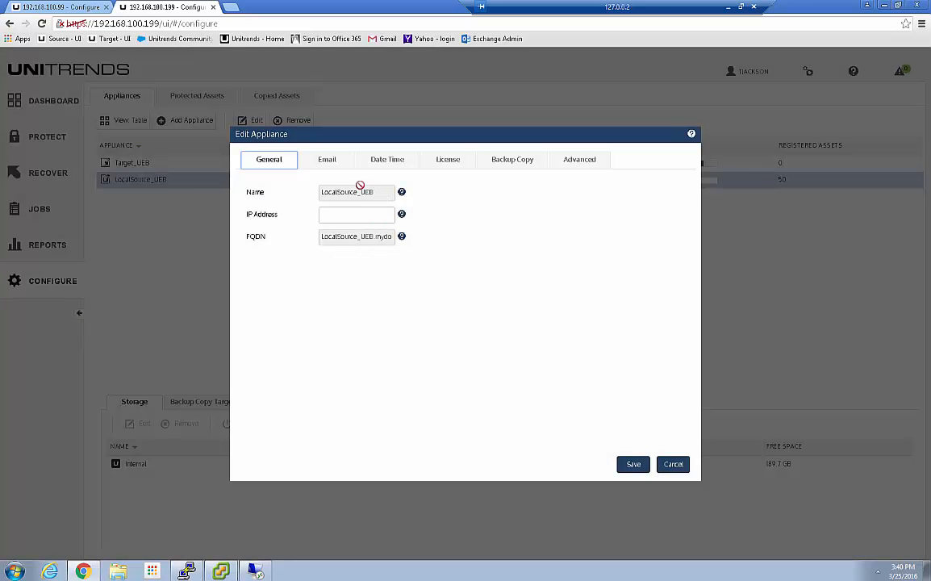
click(674, 464)
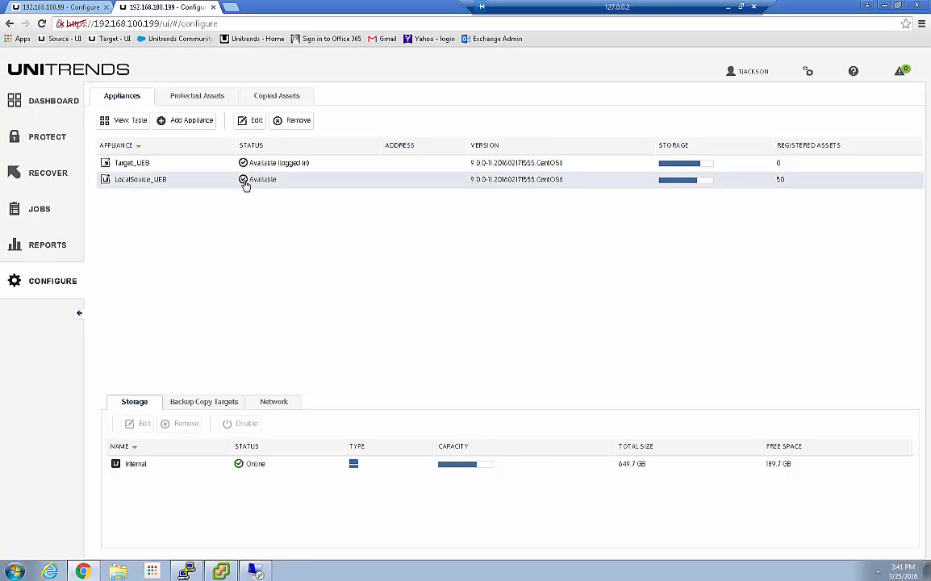
Compare the source appliance's NASArchive1 and Target_UEB backup copy targets with the appliances listed on the target appliance.
click(61, 7)
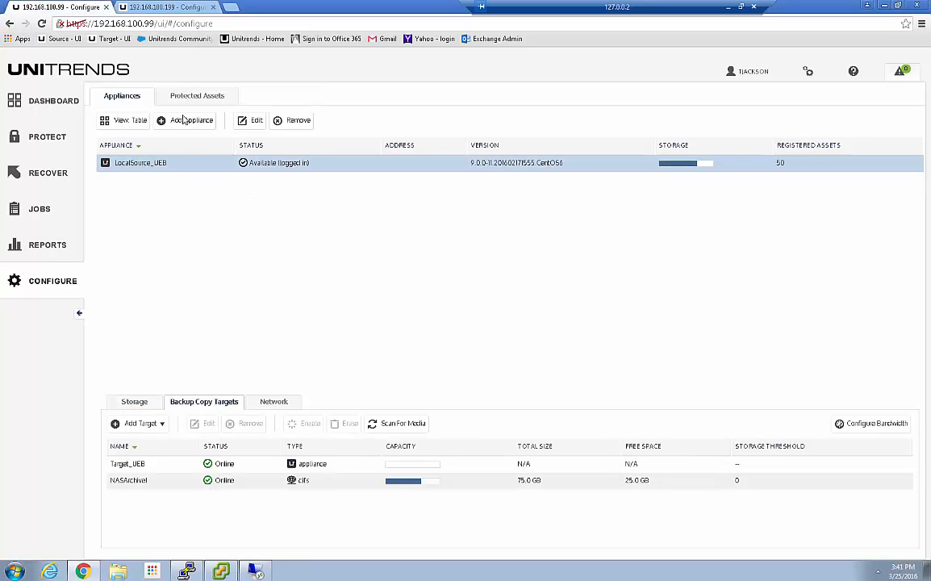
click(175, 8)
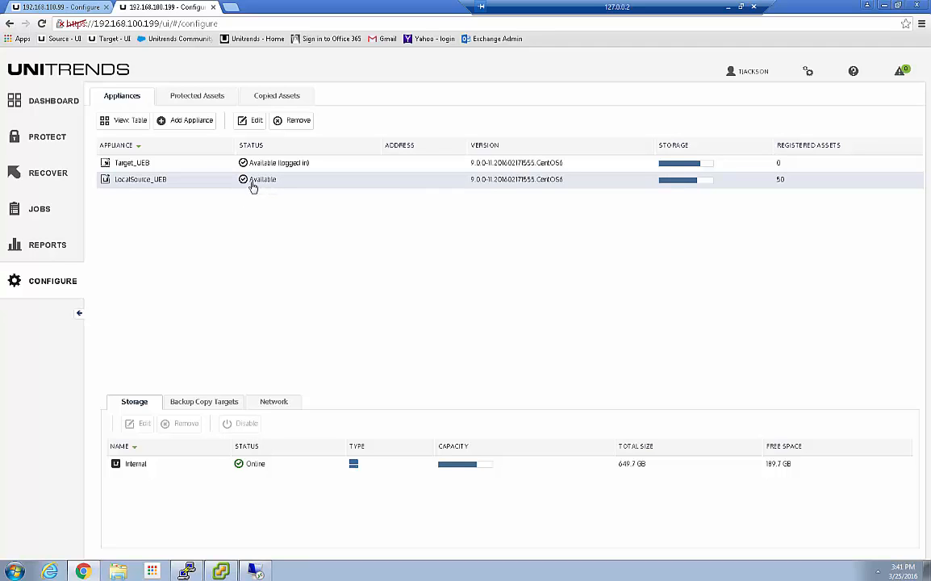
click(86, 8)
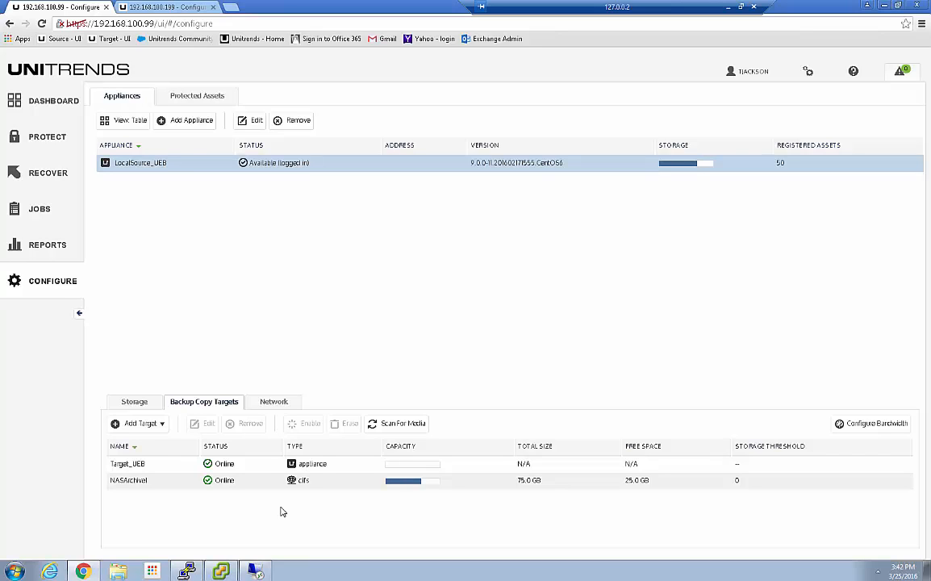
click(225, 483)
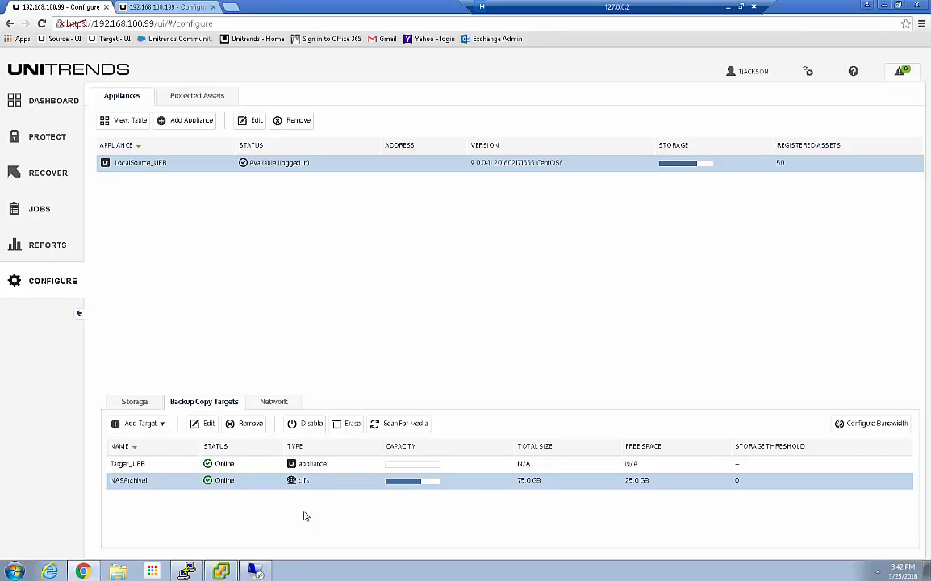
click(170, 467)
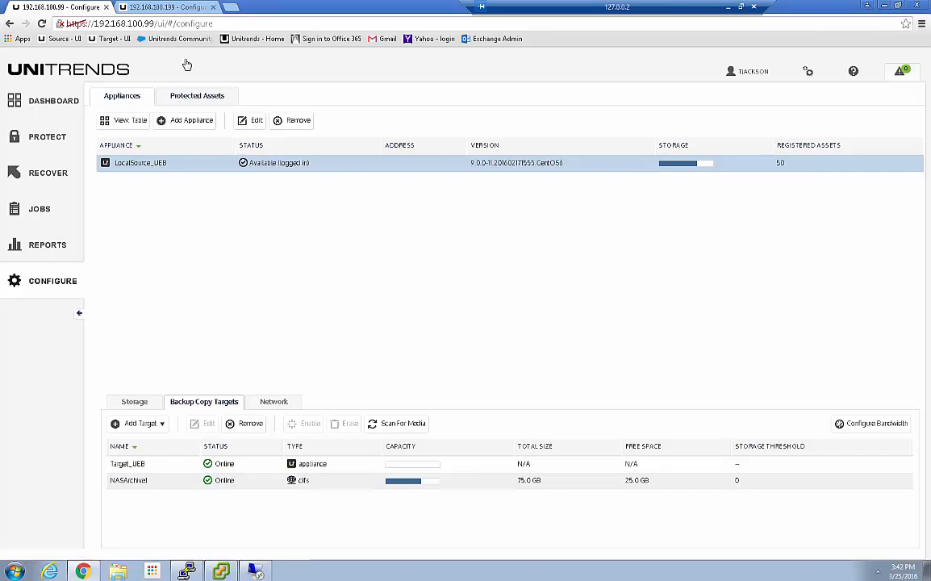
click(164, 6)
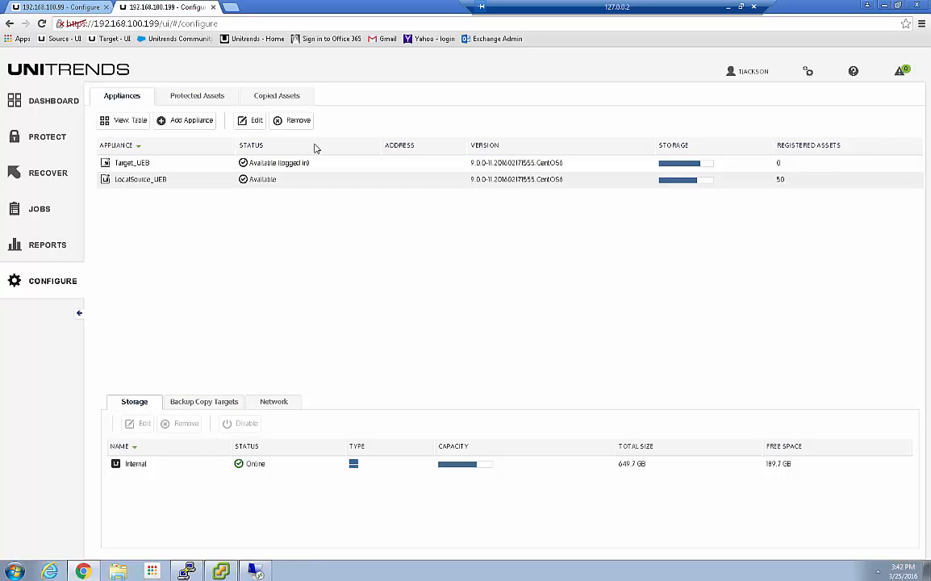
click(61, 8)
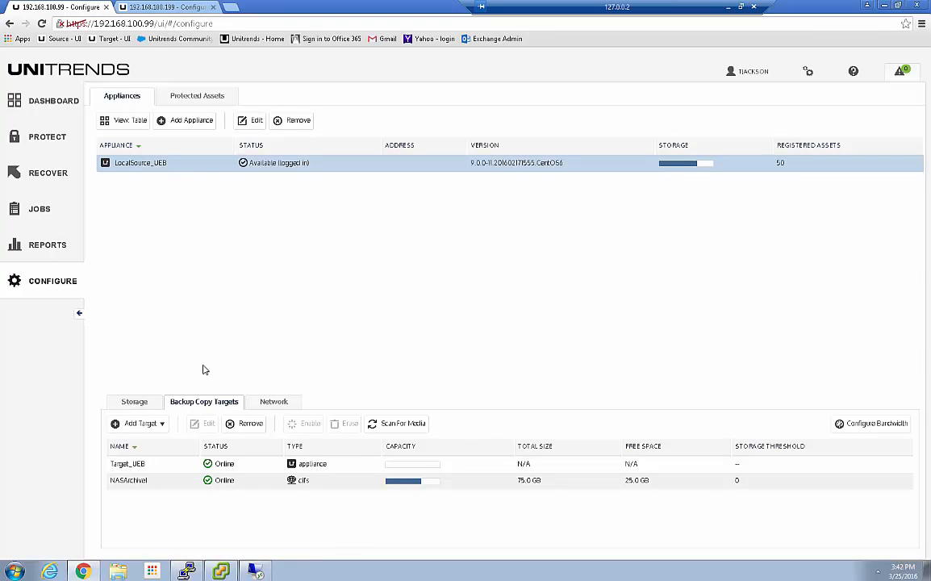
Start a backup copy job on the source appliance and include DomainController1 and ExchangeServer1 from the Critical_VMs group.
click(25, 212)
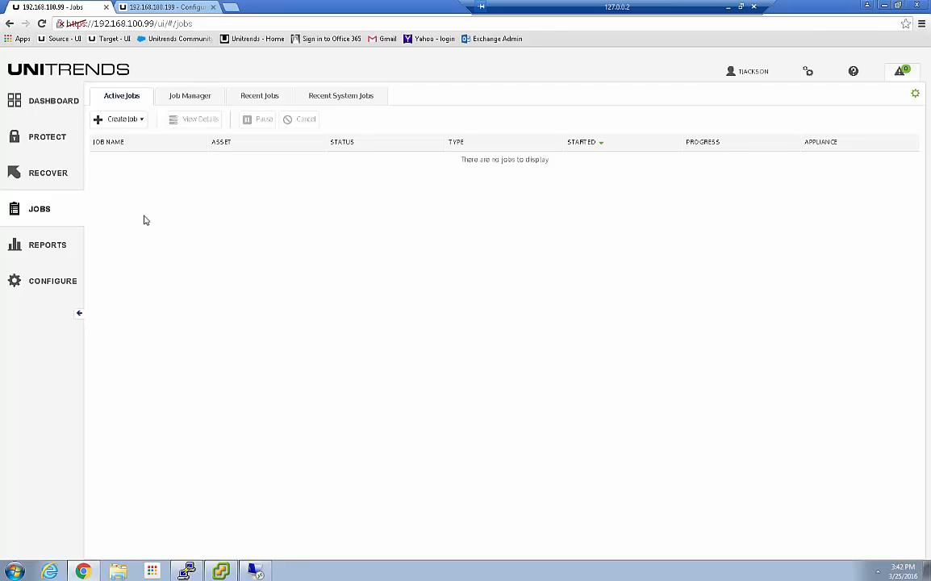
click(138, 121)
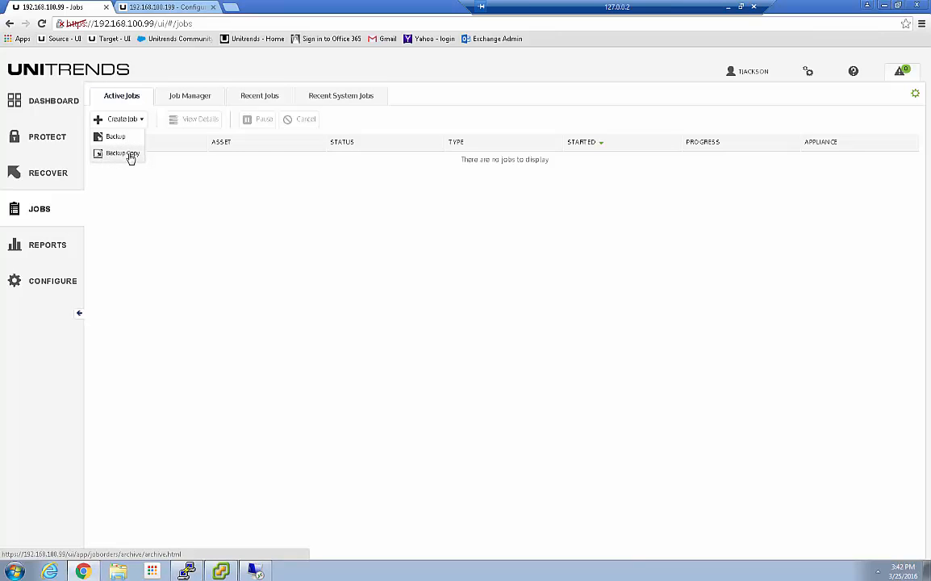
click(125, 158)
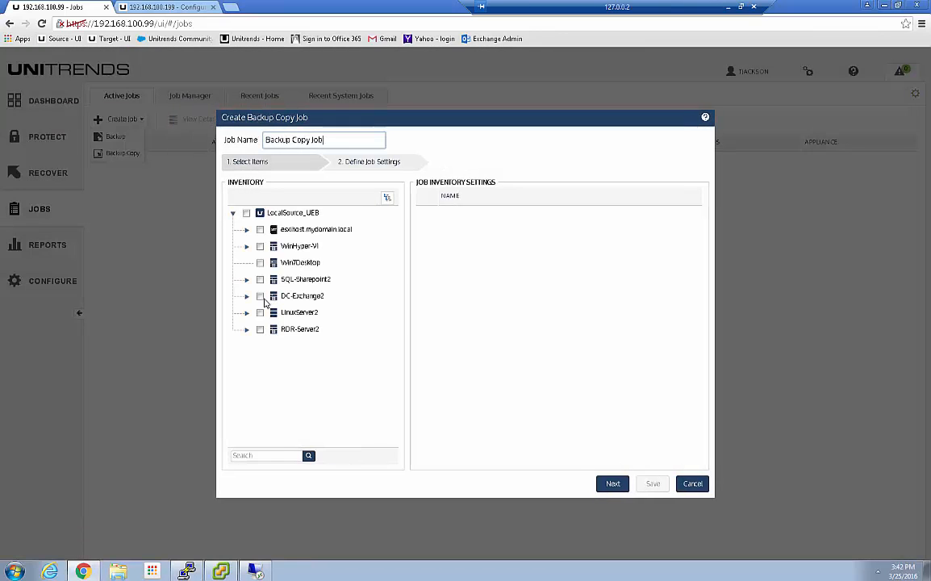
click(247, 229)
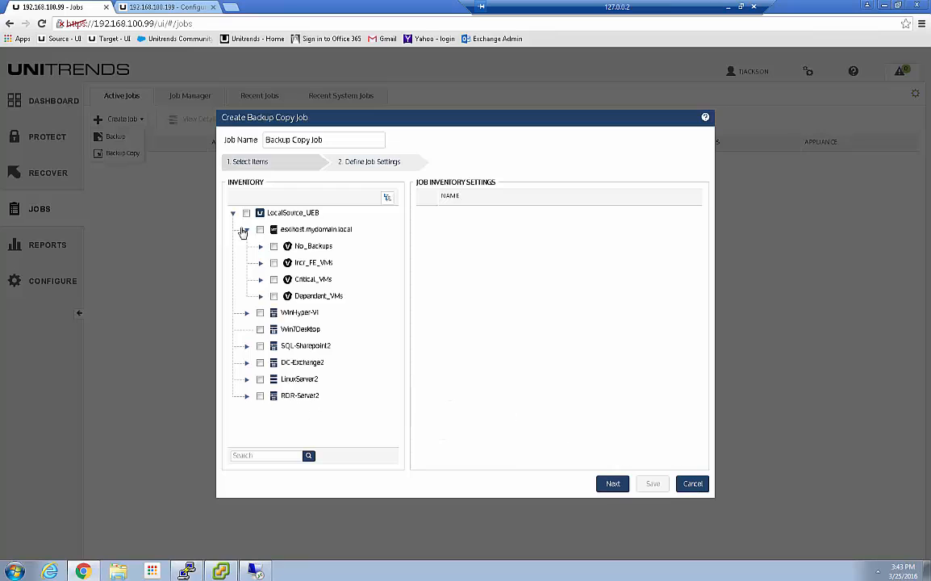
click(260, 246)
click(260, 247)
click(260, 263)
click(260, 263)
click(259, 279)
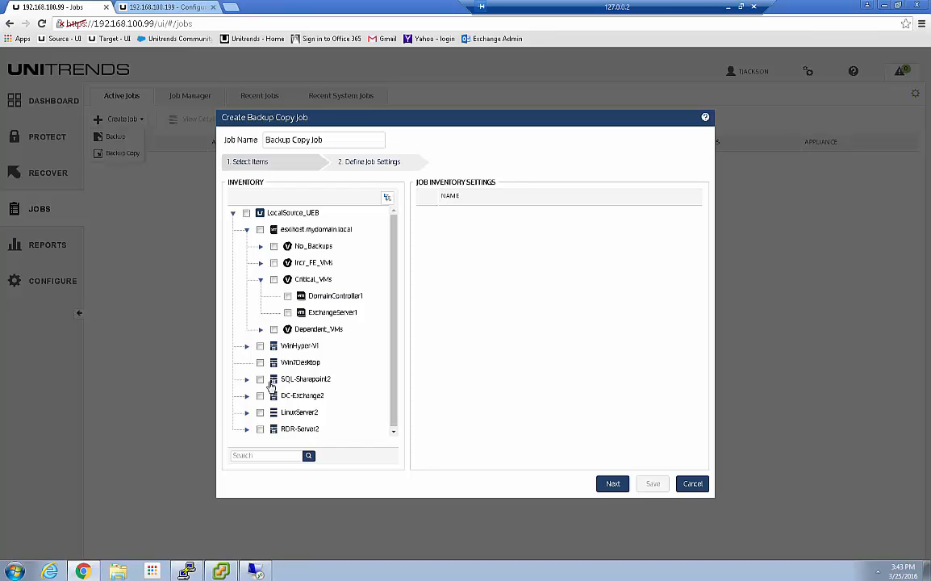
click(287, 296)
click(287, 313)
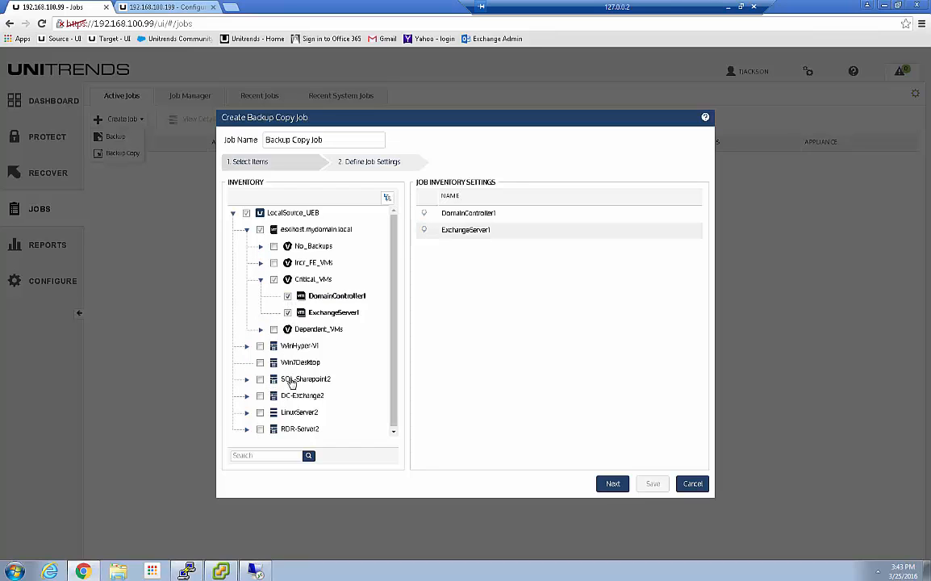
Add DC-Exchange2's Exchange 2013 databases to the job: Ciritcal Users Mailbox, Mailbox Database UTLS1, Sales Dept Mailbox and Support Services Mailbox.
click(247, 395)
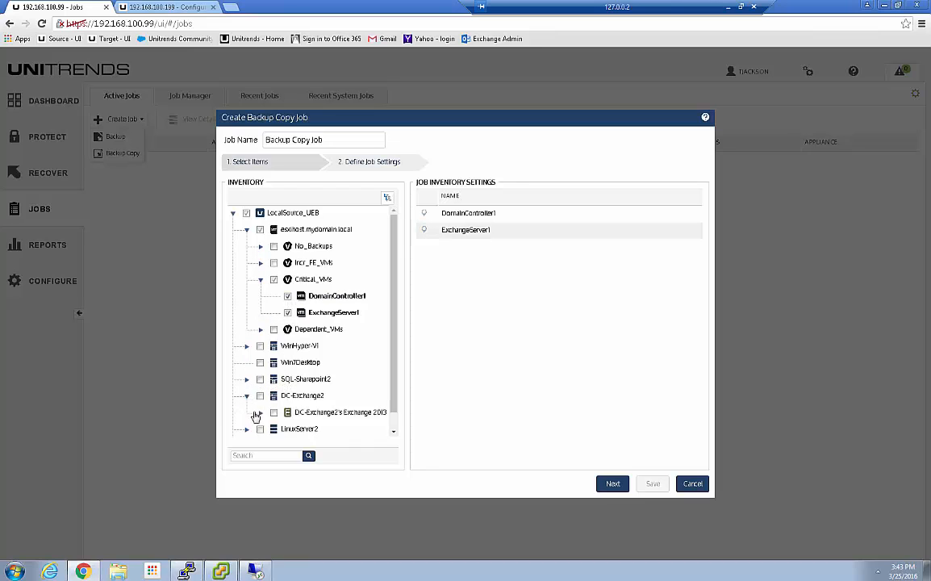
drag(393, 374, 392, 430)
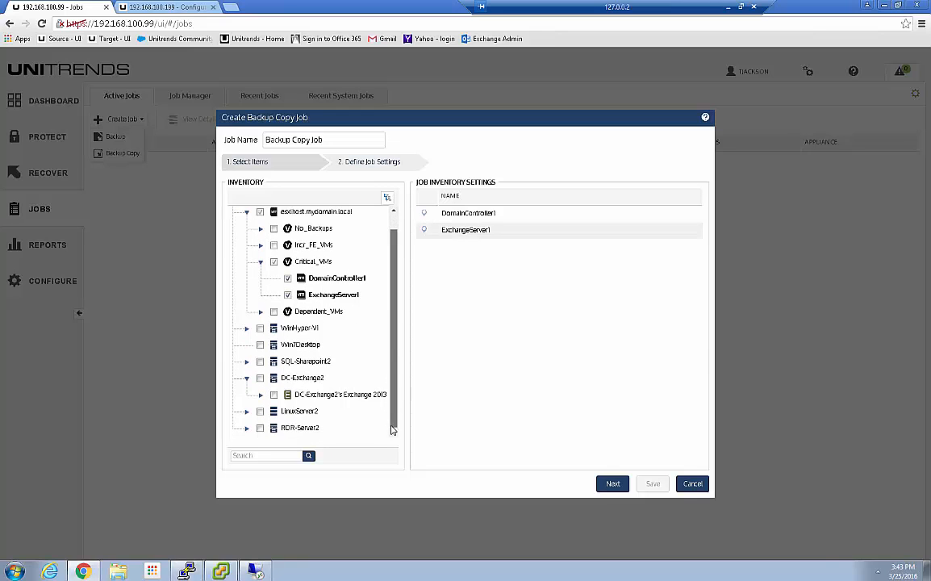
click(260, 394)
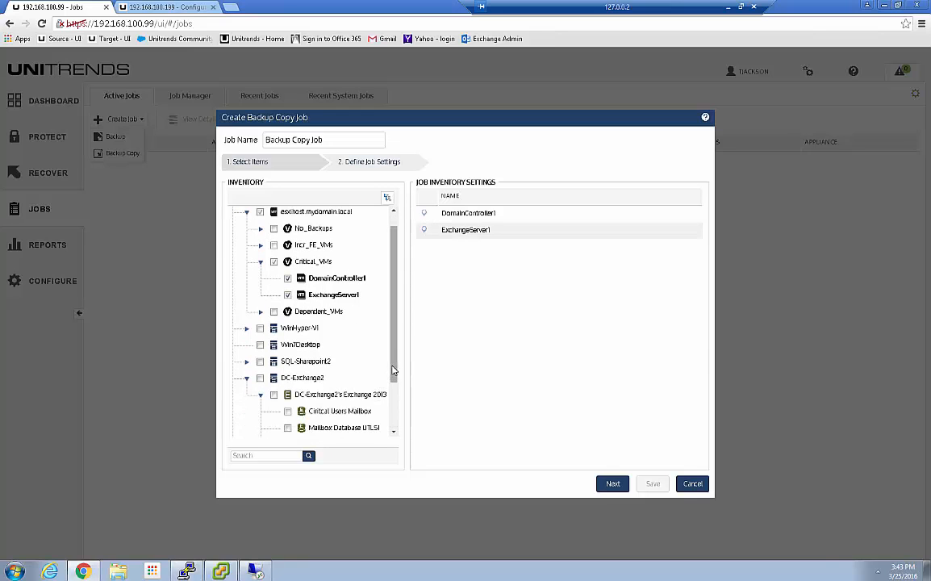
drag(393, 368, 392, 431)
click(288, 345)
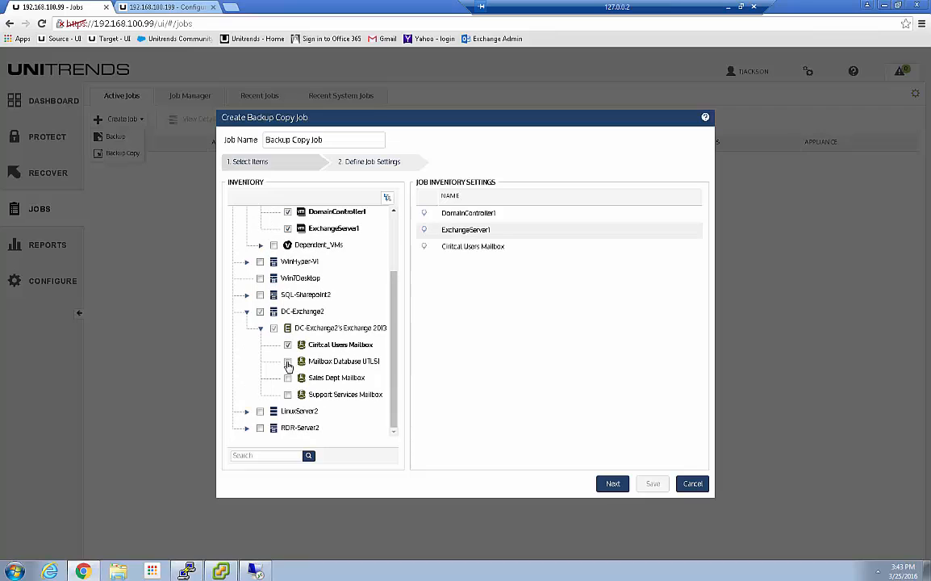
click(288, 362)
click(288, 377)
click(339, 395)
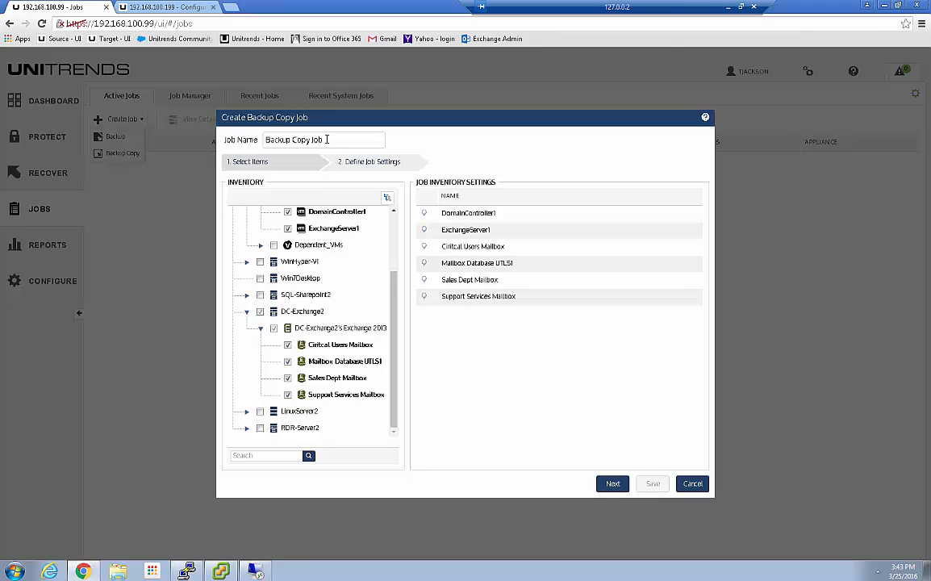
Set the backup copy job's target to NASArchive1 and choose to copy all backup modes (Fulls, Incrementals, etc.).
triple_click(294, 140)
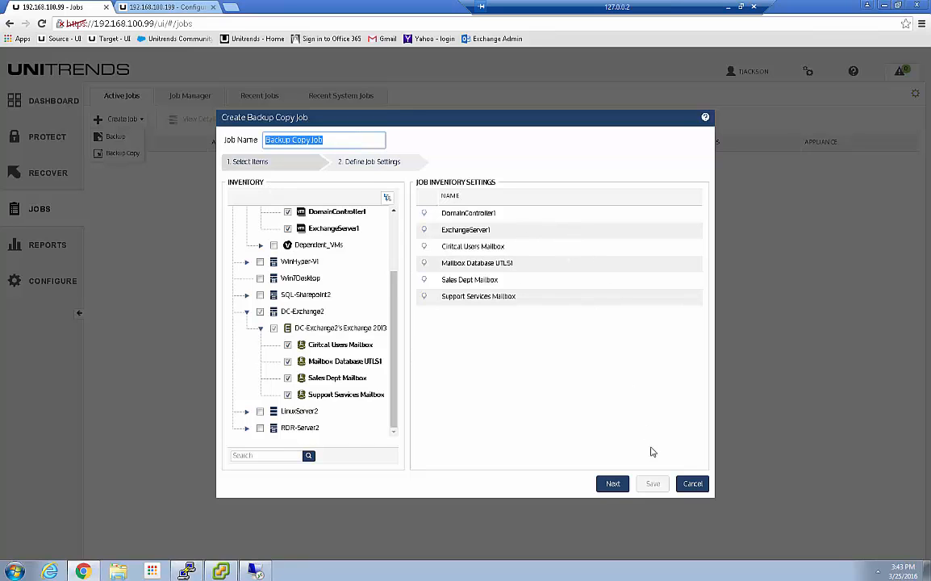
click(611, 486)
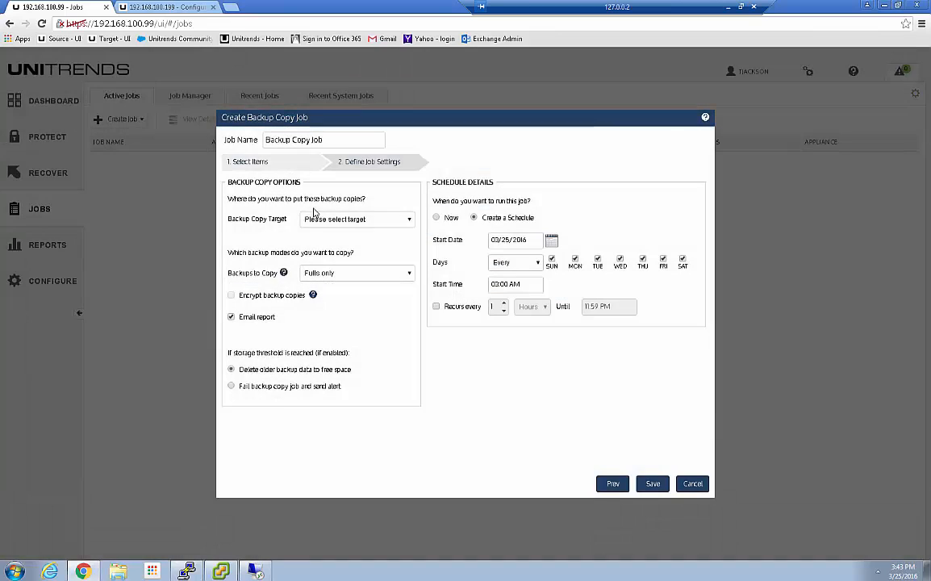
click(356, 219)
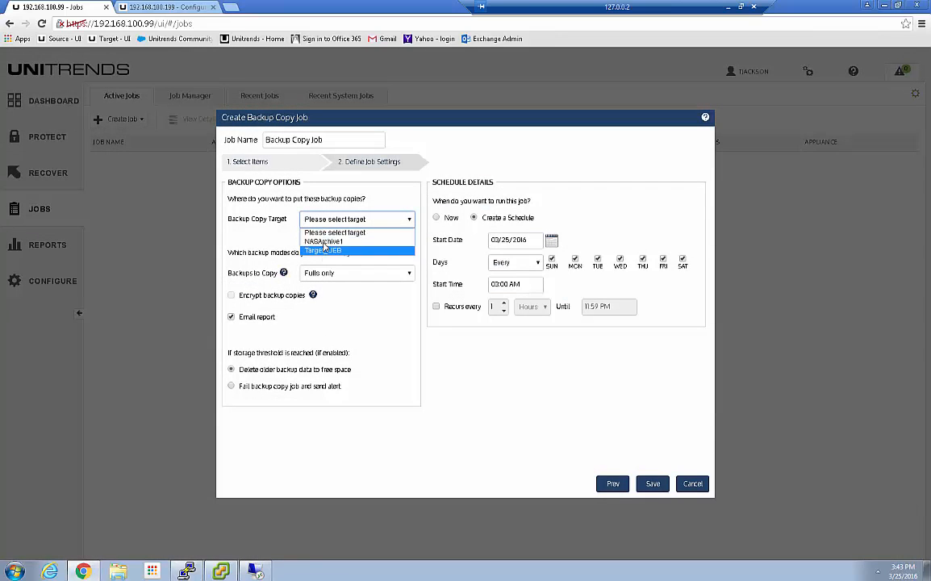
click(320, 242)
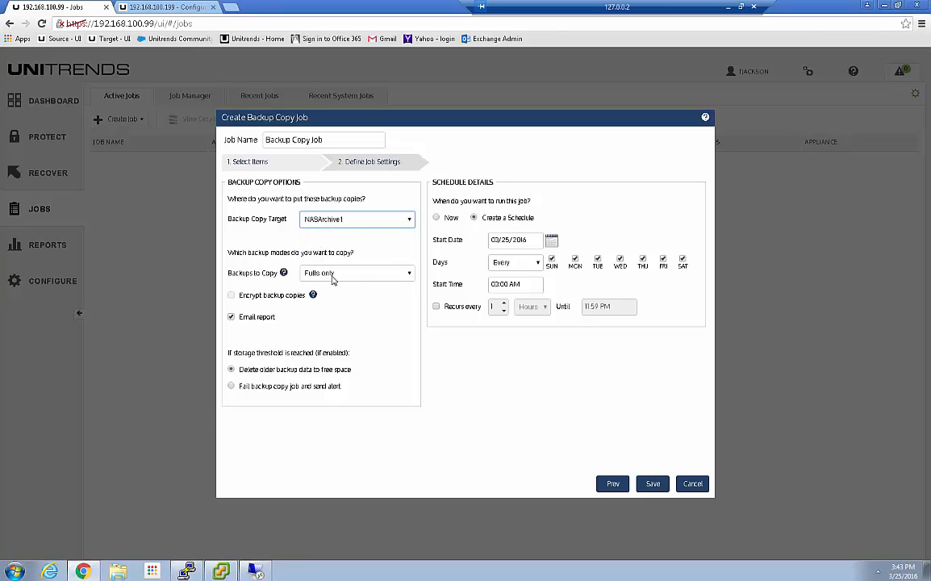
click(332, 276)
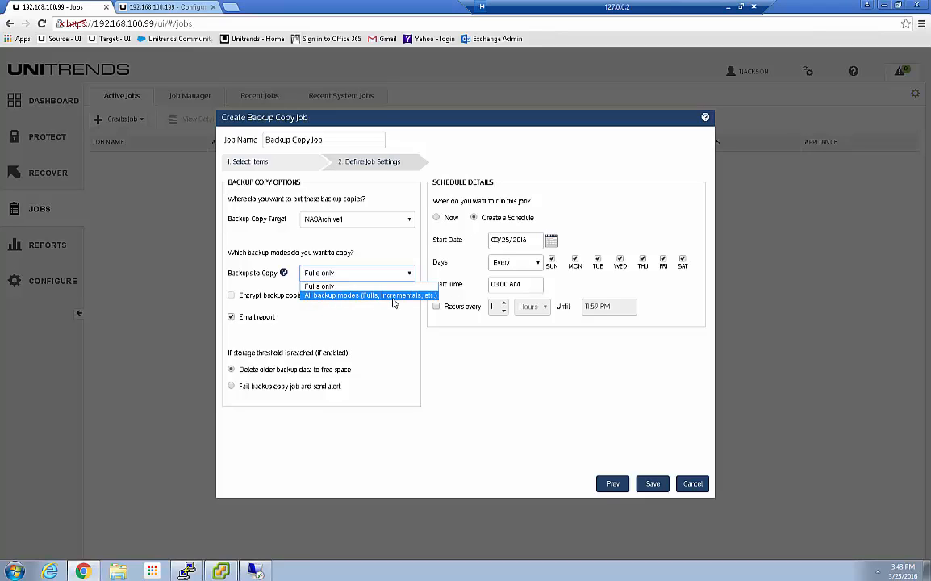
click(331, 295)
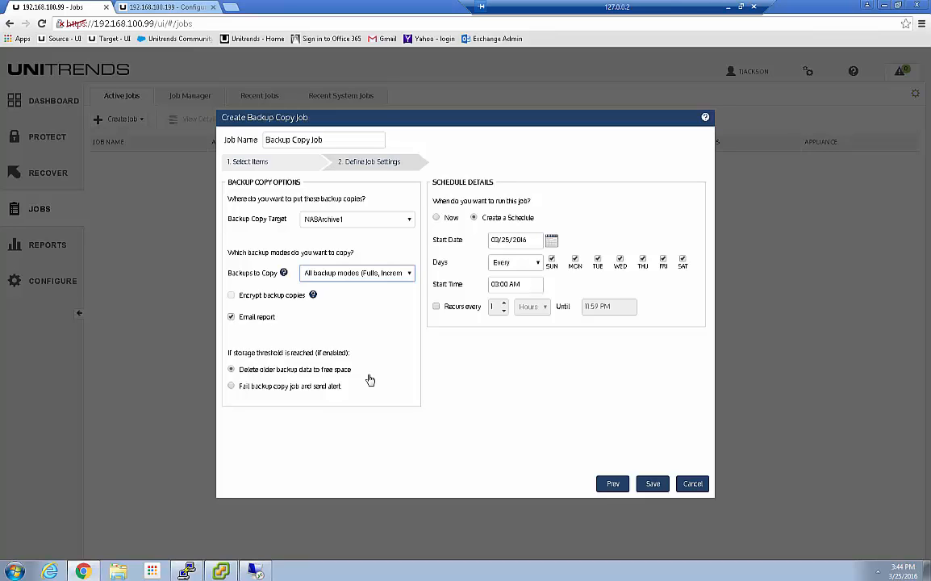
Schedule the backup copy job for Monday through Friday at 10:00 AM and close it without saving.
click(551, 258)
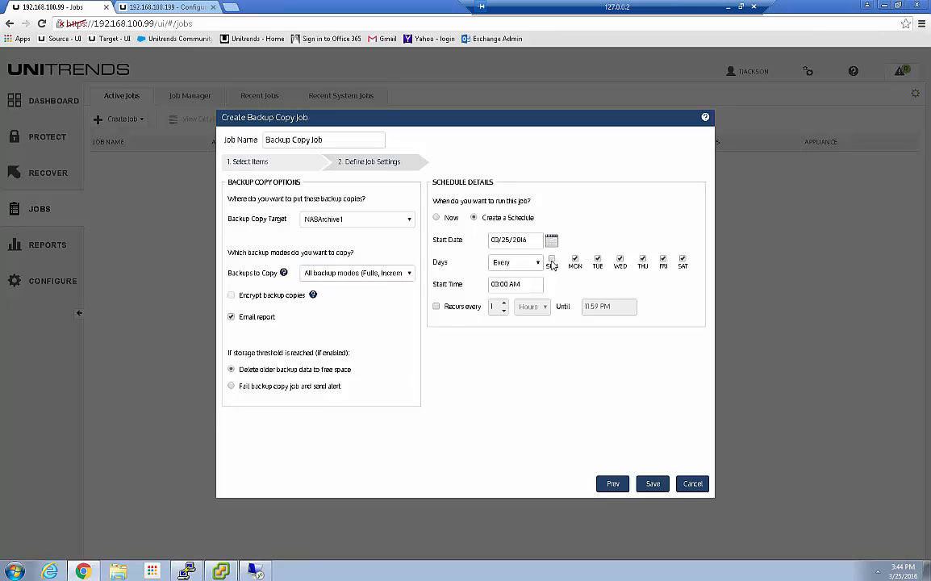
click(683, 258)
click(464, 287)
text(0)
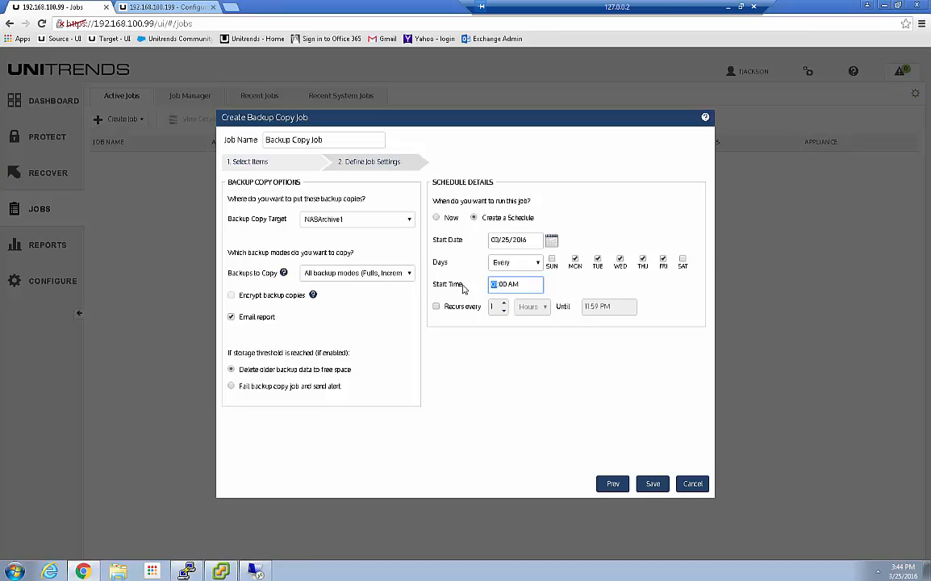
text(0)
click(363, 218)
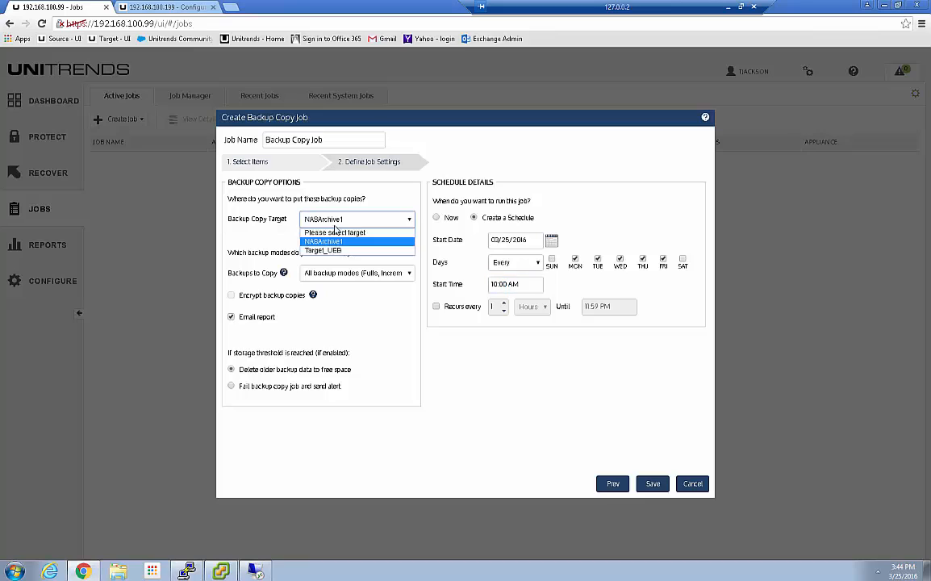
click(451, 359)
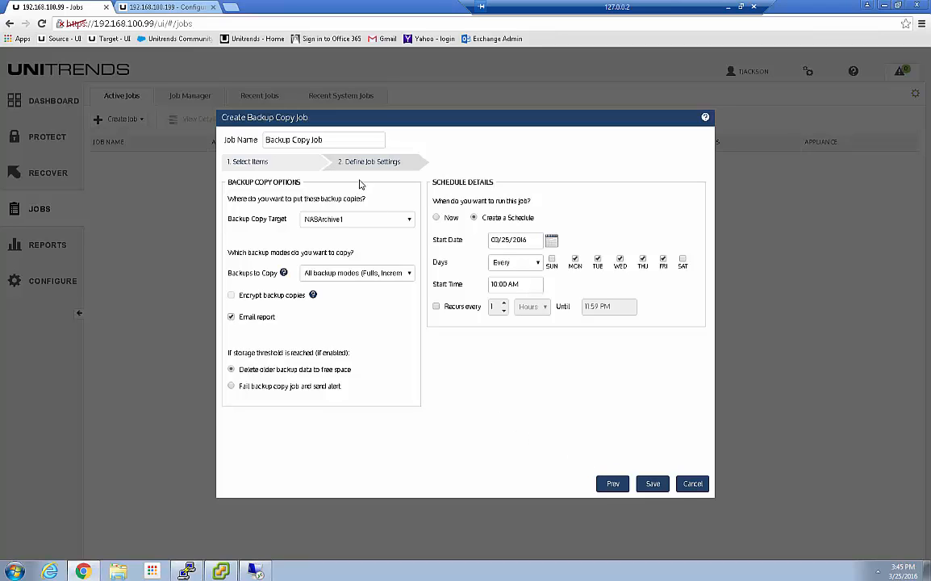
drag(327, 140, 203, 165)
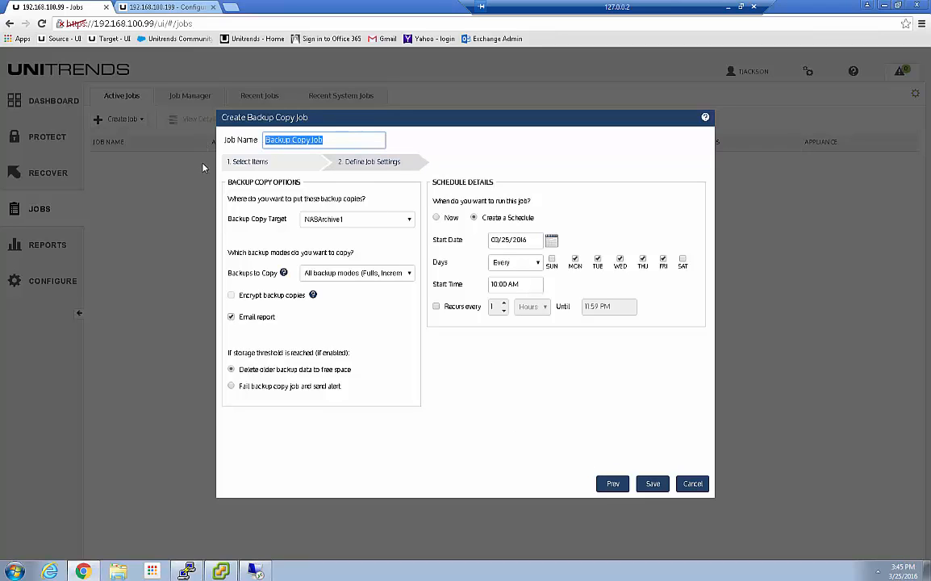
click(653, 484)
Review the items and settings of the existing DC - All App DBs Backup Copy job without changing them.
click(194, 97)
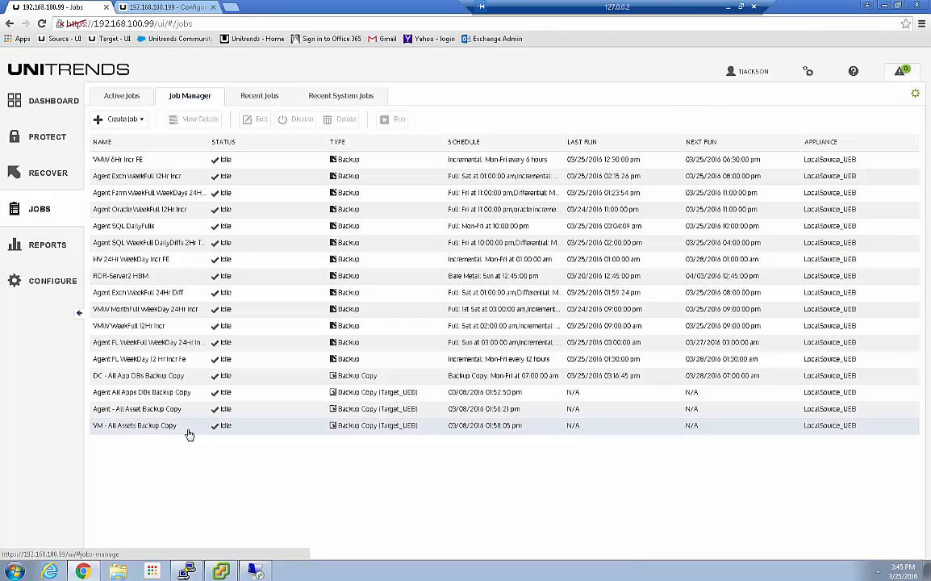
click(367, 377)
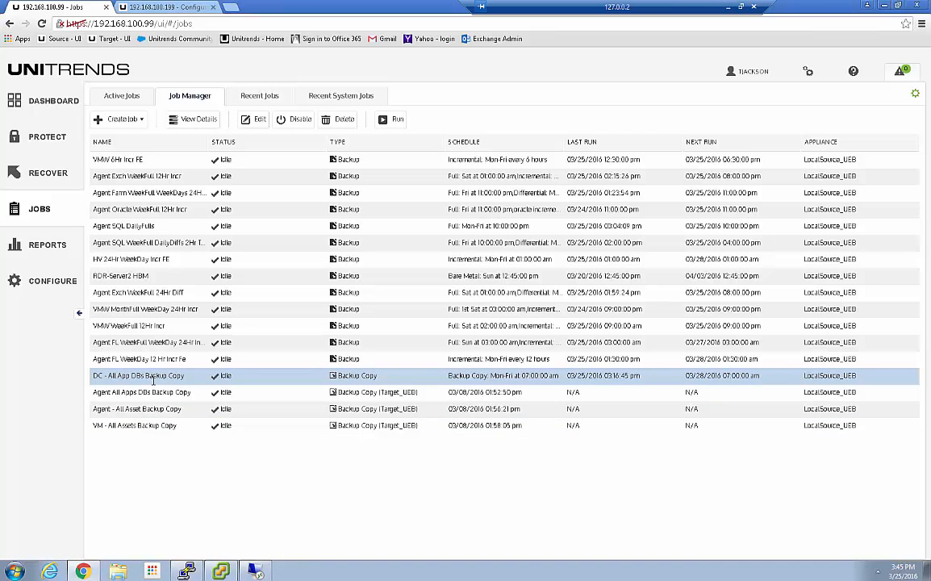
click(250, 121)
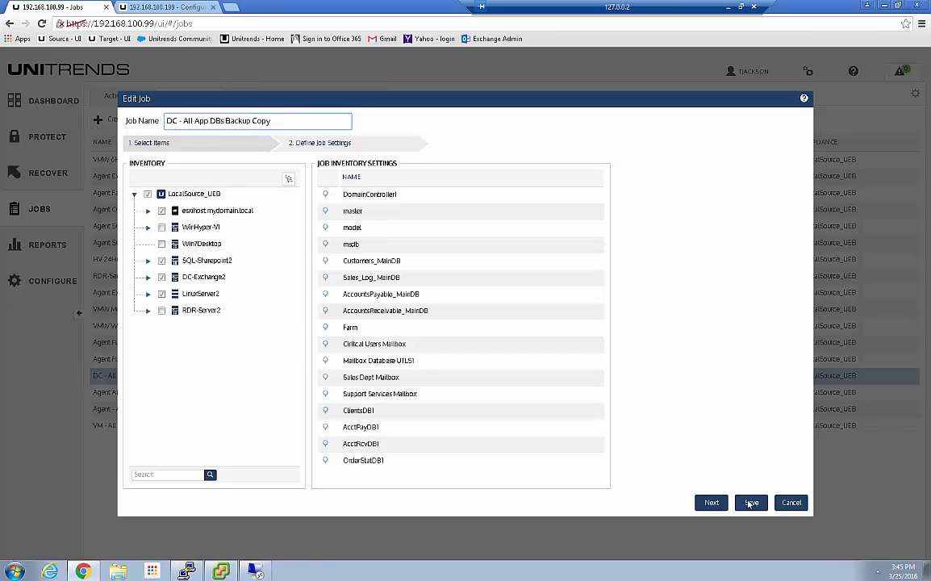
click(712, 503)
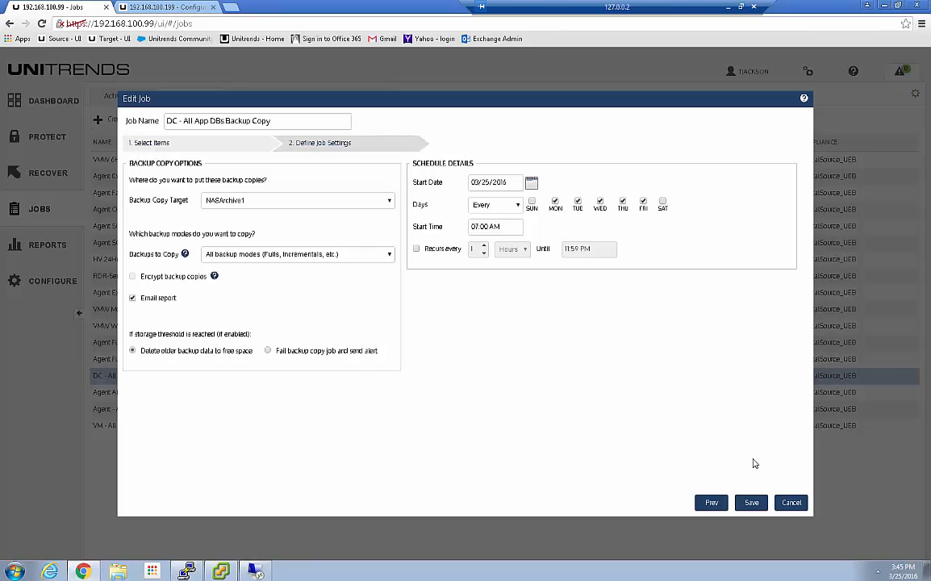
click(794, 503)
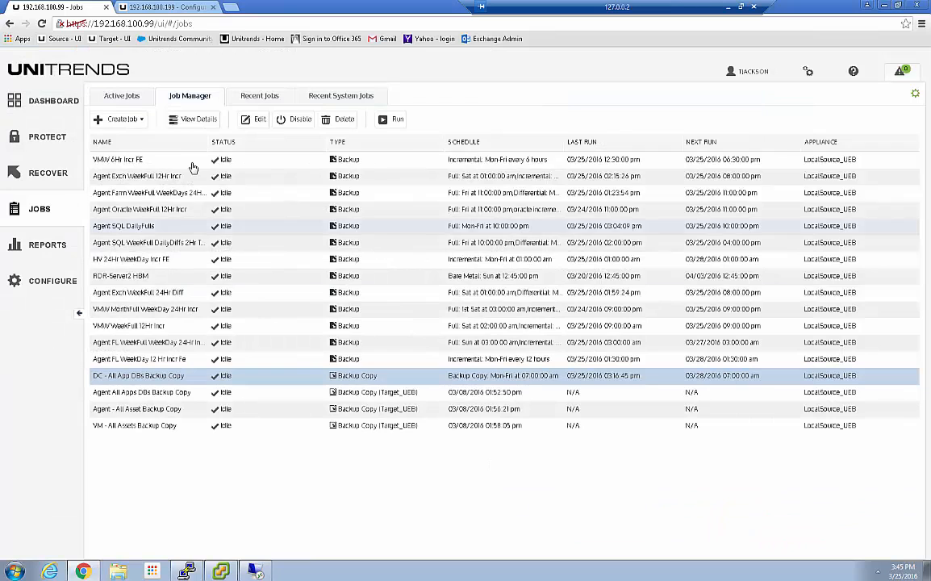
Check the active jobs and the recent job history, and return to the list of scheduled jobs.
click(123, 96)
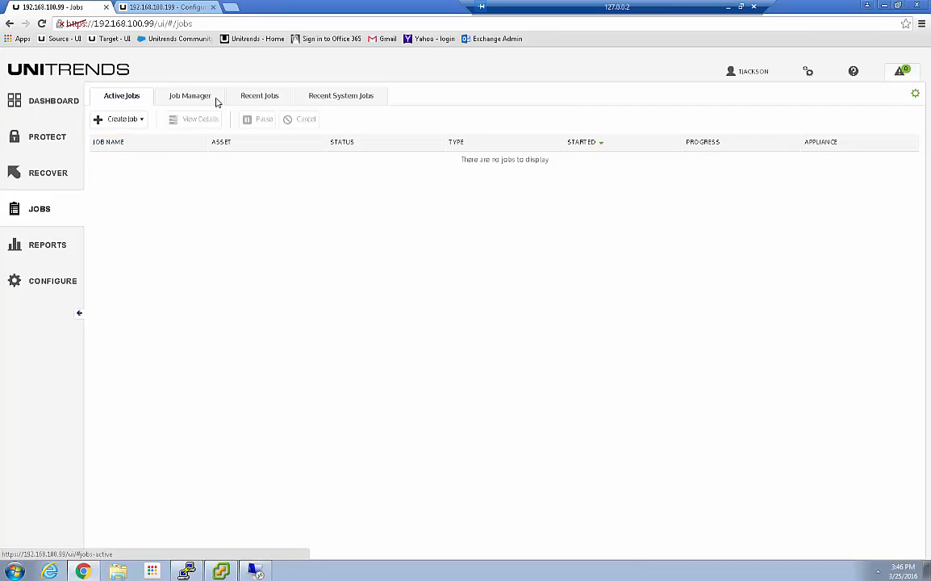
click(260, 97)
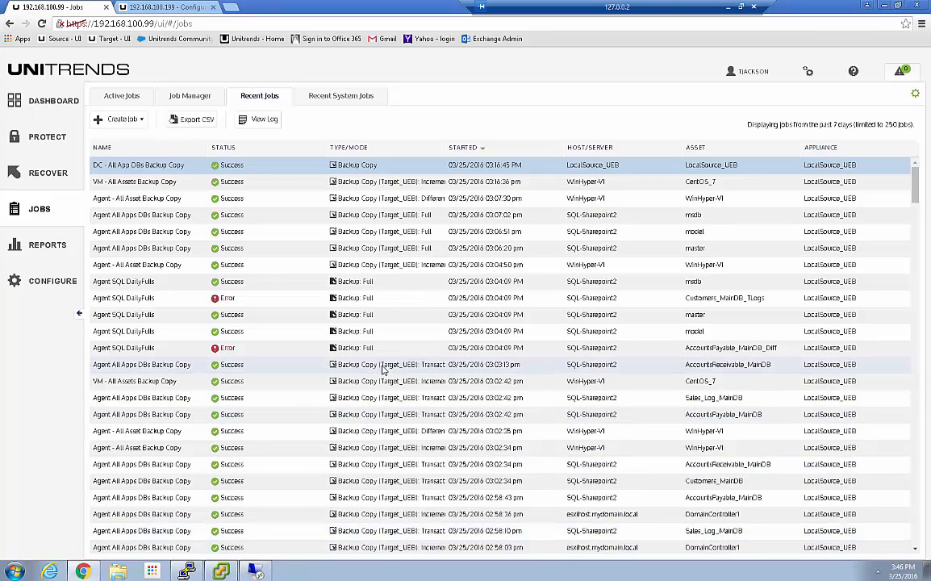
click(155, 92)
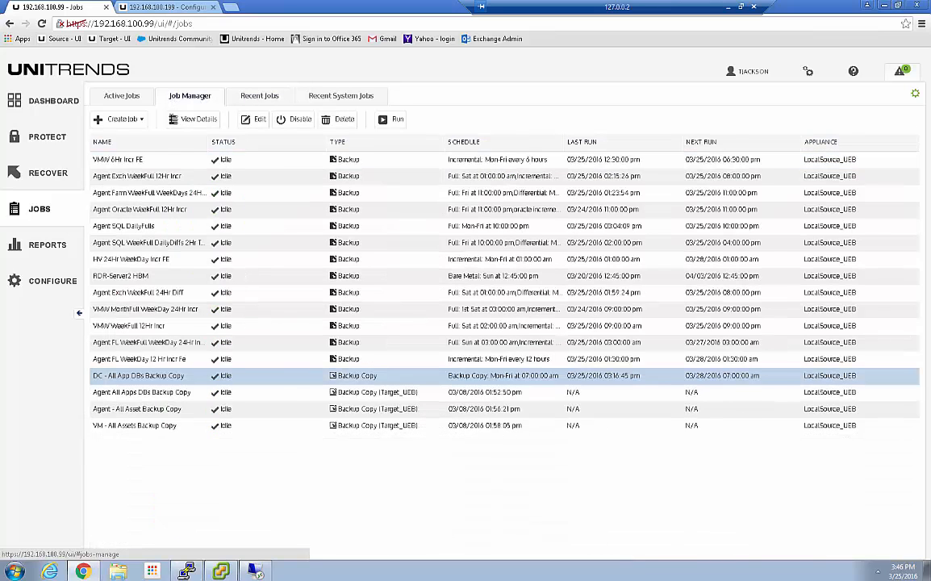
Start a new backup copy job and include RDR-Server1 from esxihost.mydomain.local's Incr_FE_VMs group.
click(129, 119)
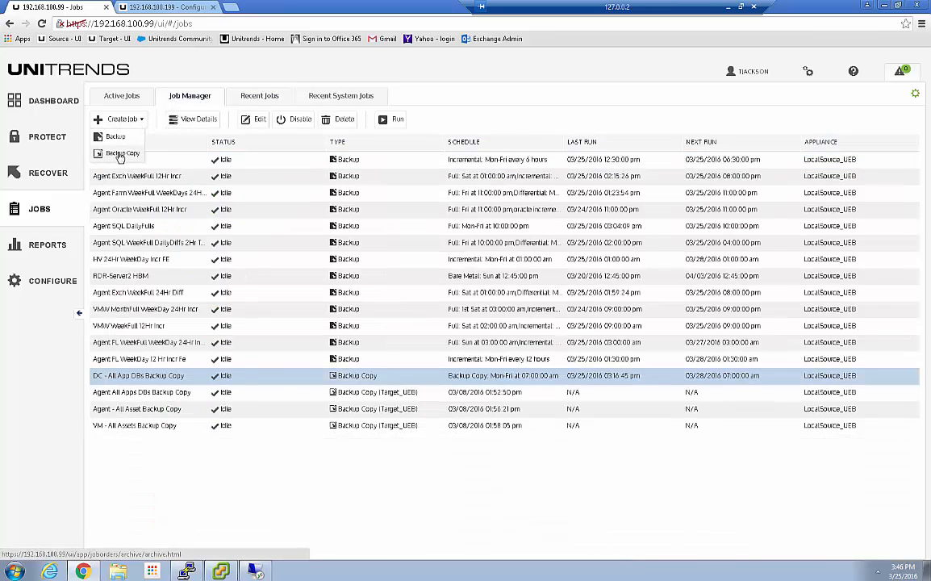
click(120, 153)
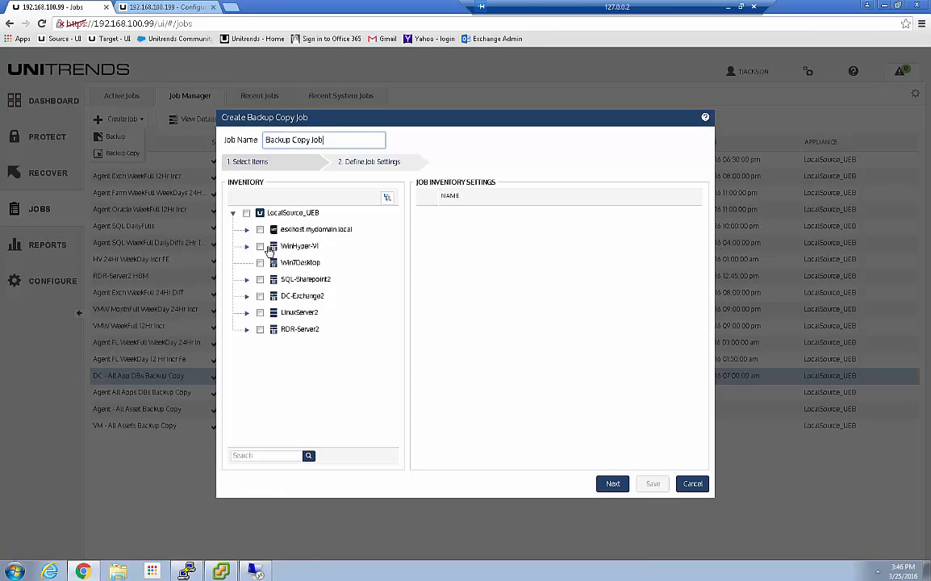
click(247, 229)
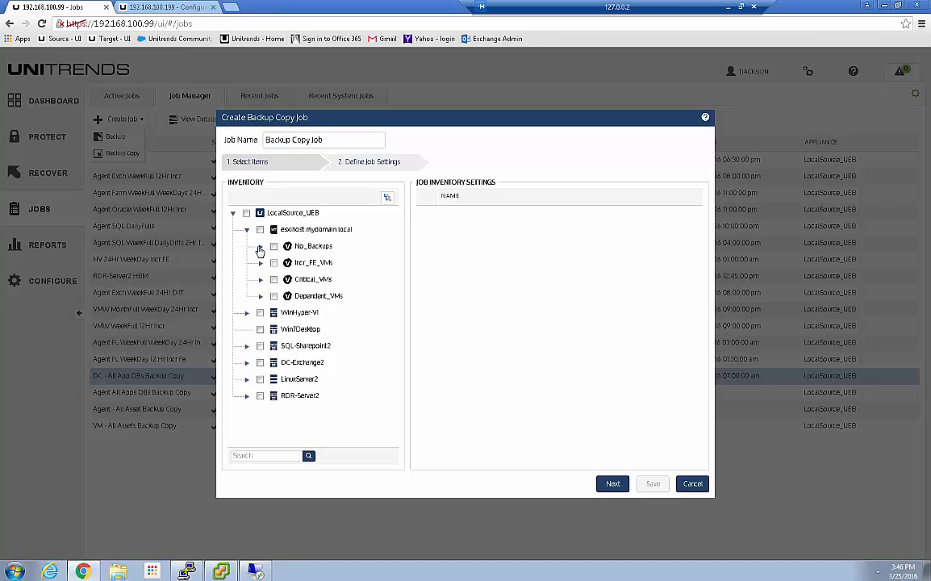
click(260, 248)
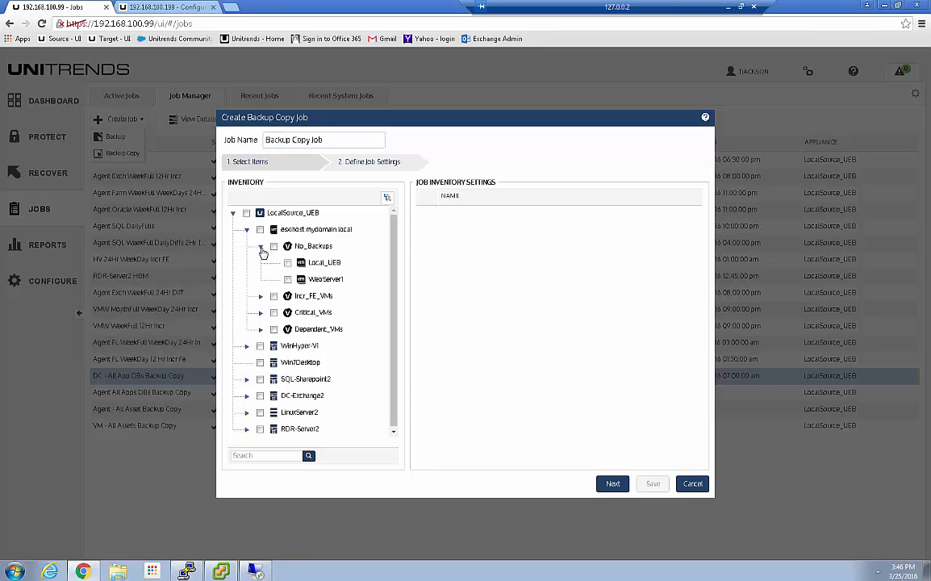
click(261, 247)
click(260, 263)
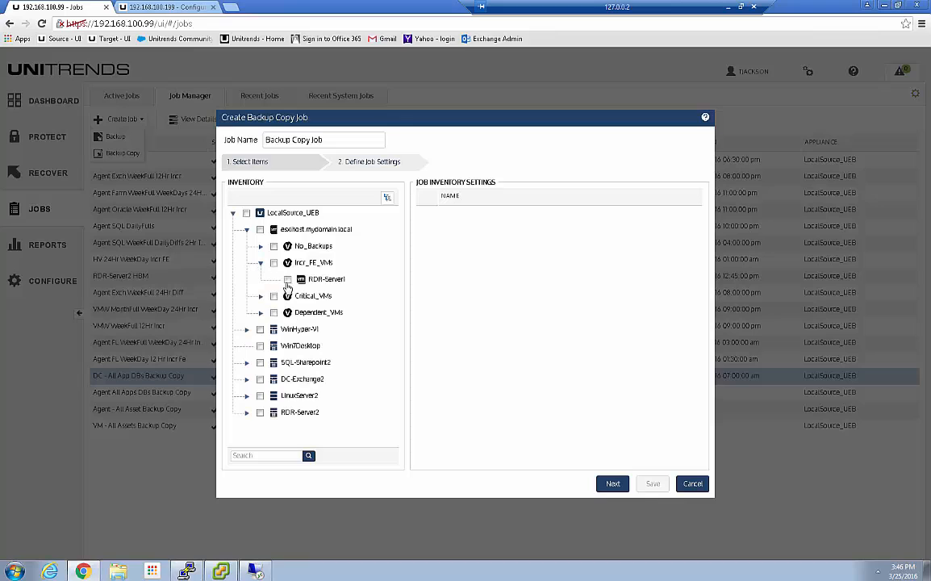
click(288, 279)
Add DomainController1 and ExchangeServer1 from Critical_VMs, plus FileServer1 and SQL-Sharepoint1 from Dependent_VMs, to the job.
click(260, 295)
click(288, 312)
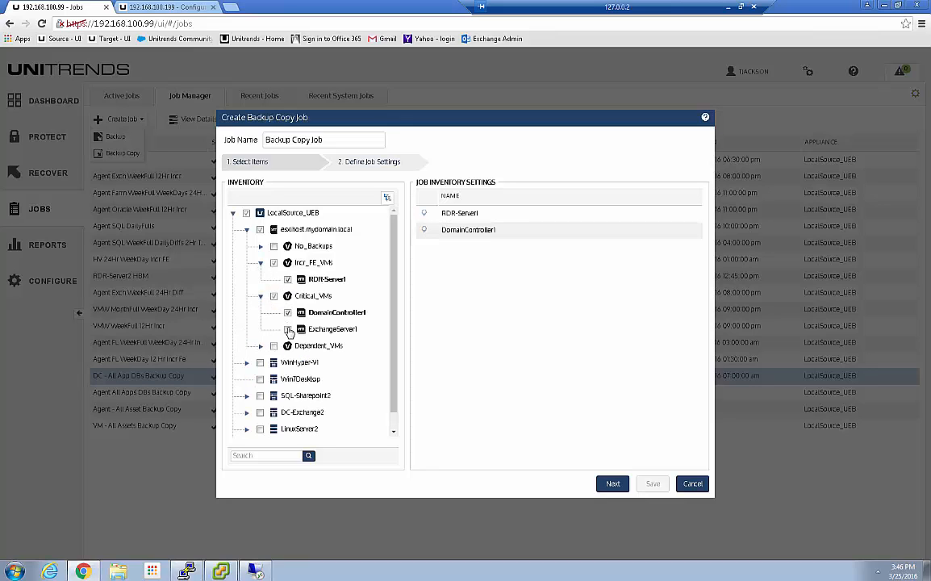
click(288, 329)
click(260, 345)
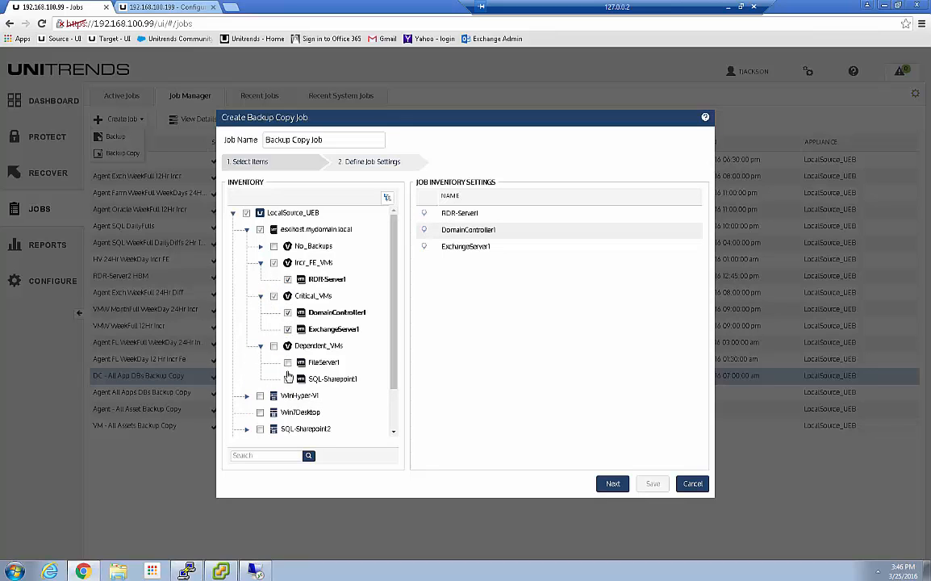
click(288, 363)
click(288, 379)
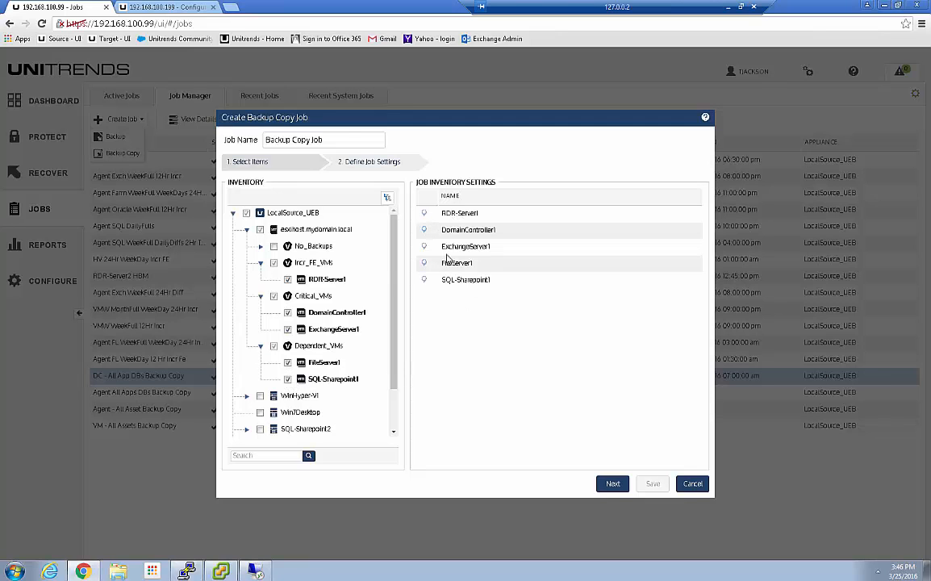
Choose Target_UEB as the job's backup copy target, and cancel the job without saving.
click(613, 484)
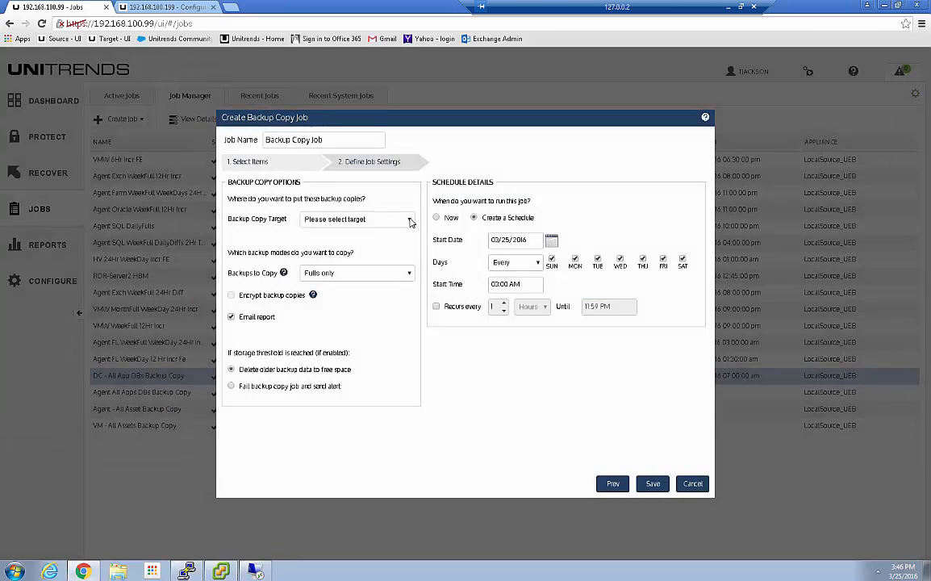
click(373, 219)
click(368, 250)
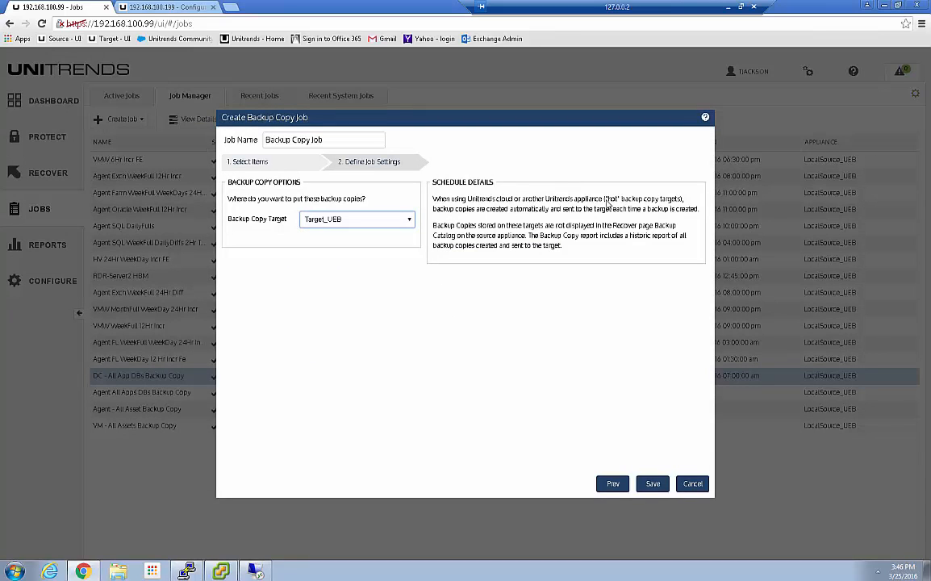
click(692, 484)
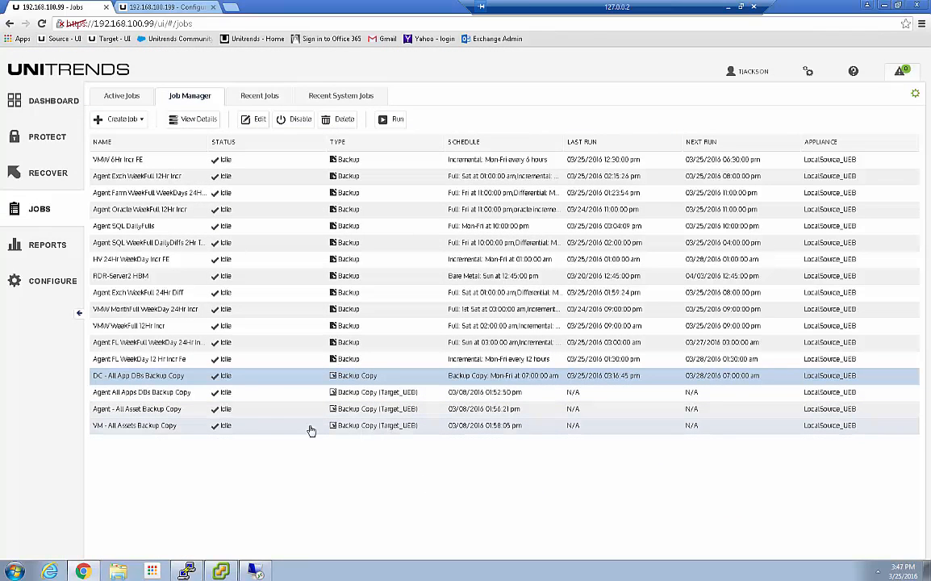
Display the details of the Agent All Apps DBs Backup Copy job and examine its target and included assets.
click(125, 396)
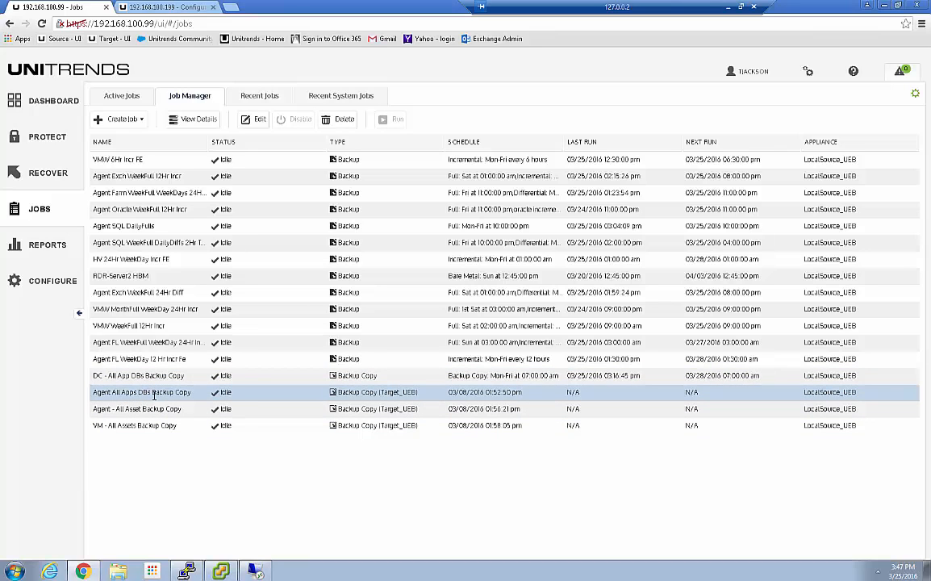
click(191, 122)
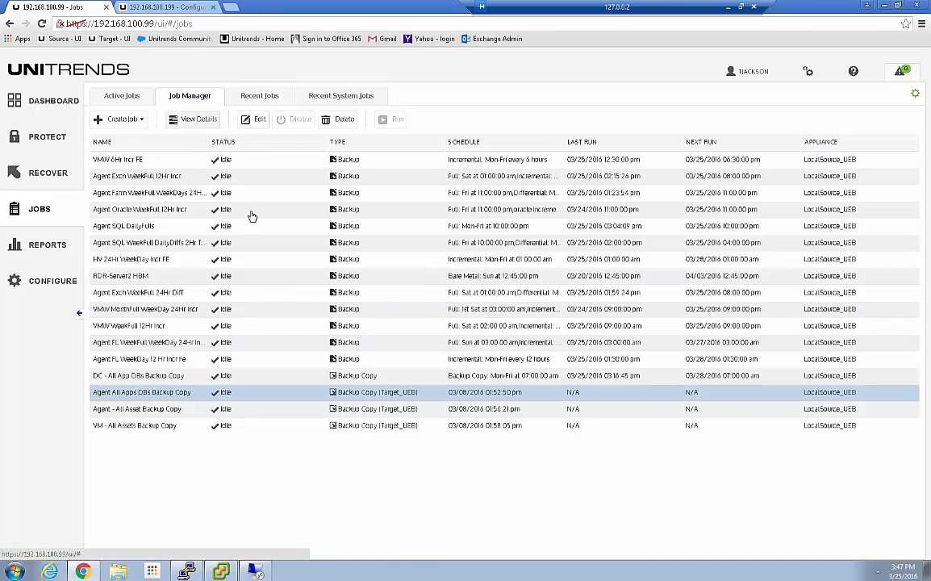
scroll(403, 476, down, 5)
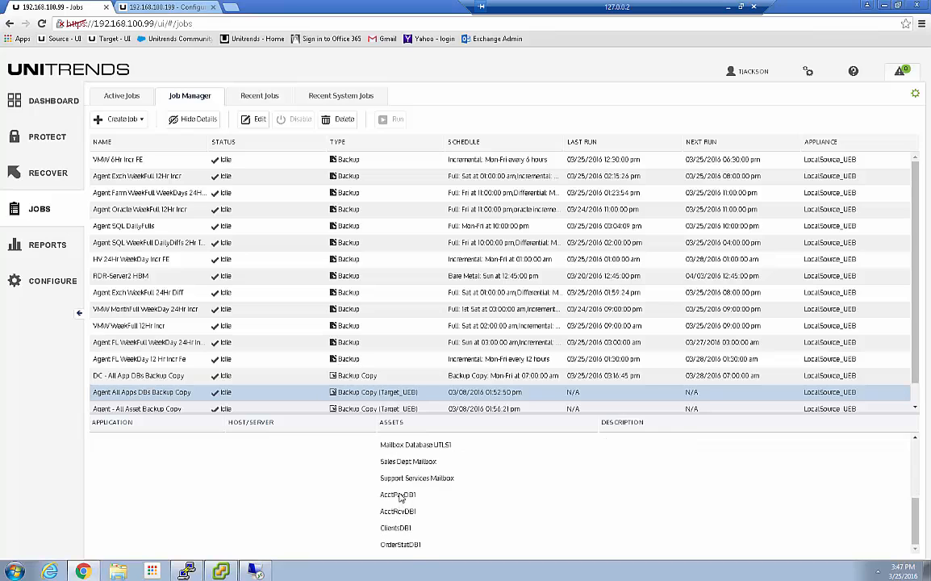
scroll(399, 496, up, 5)
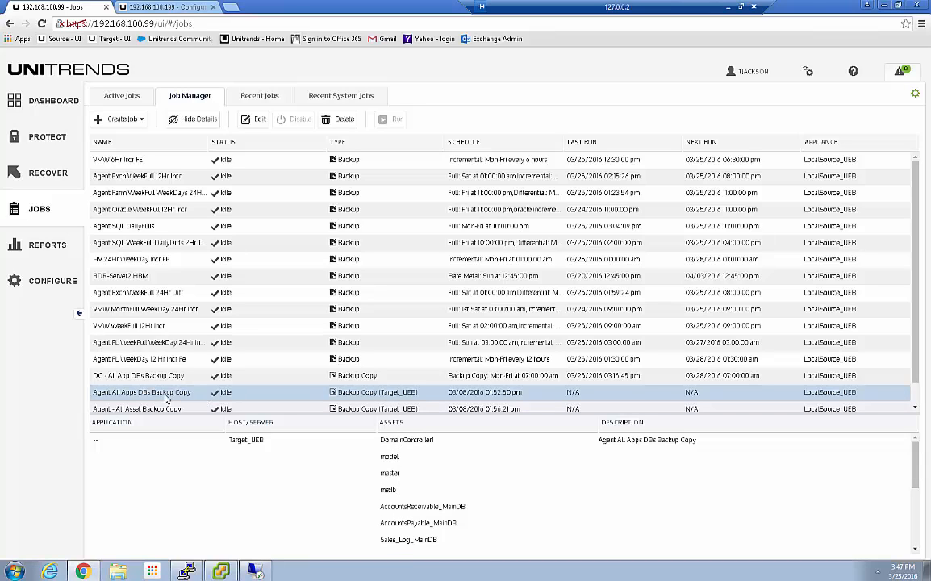
scroll(428, 484, down, 5)
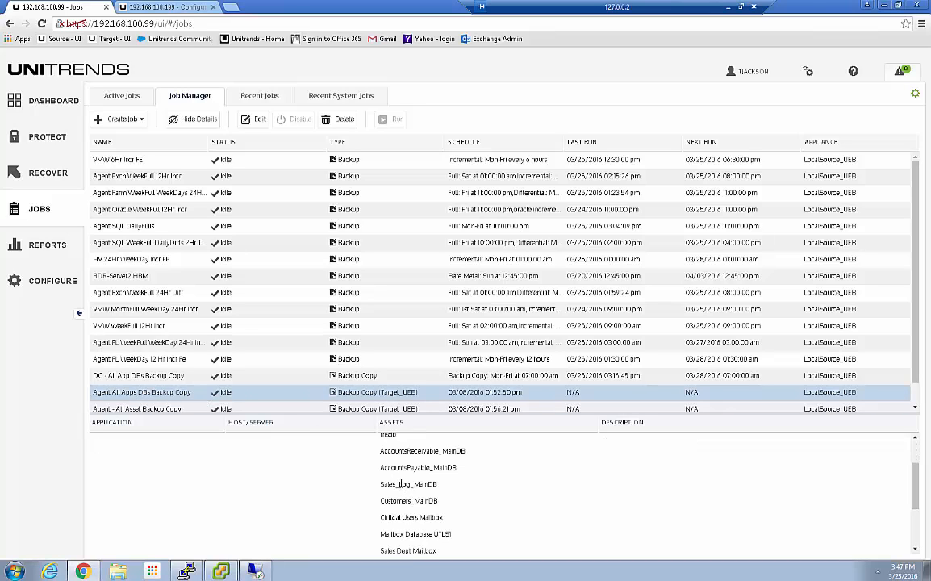
Examine the targets and assets of Agent - All Asset Backup Copy and VM - All Assets Backup Copy, including the VM job's inventory in its editor.
scroll(279, 387, down, 1)
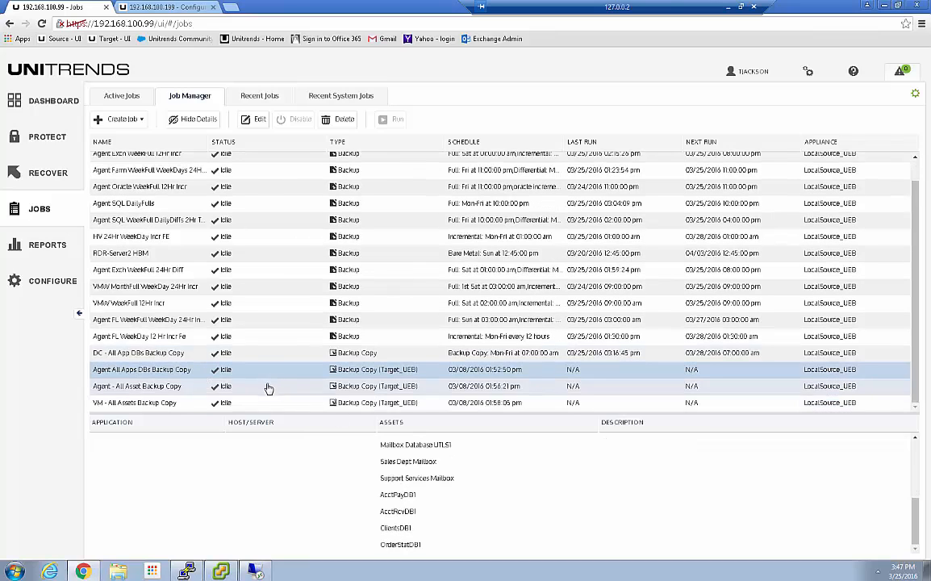
click(163, 388)
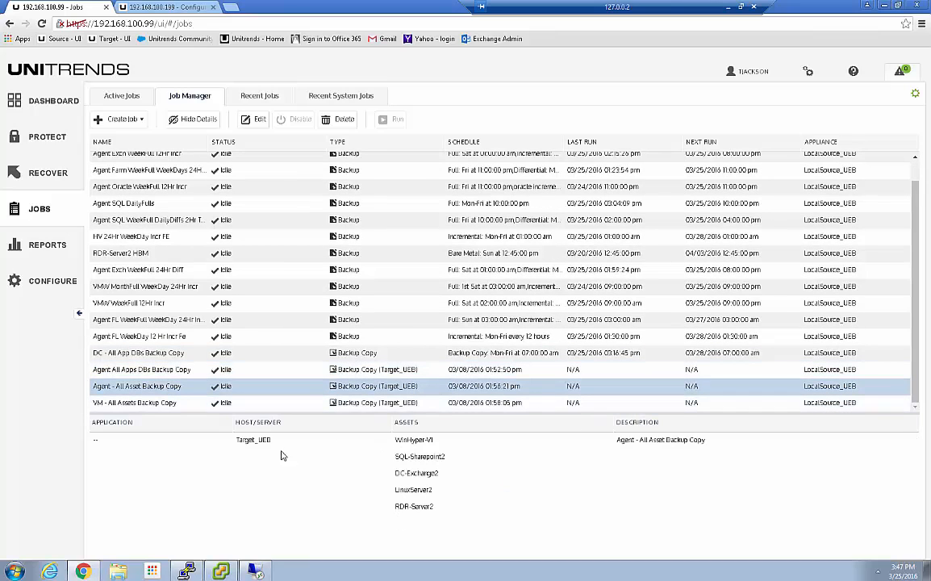
click(134, 403)
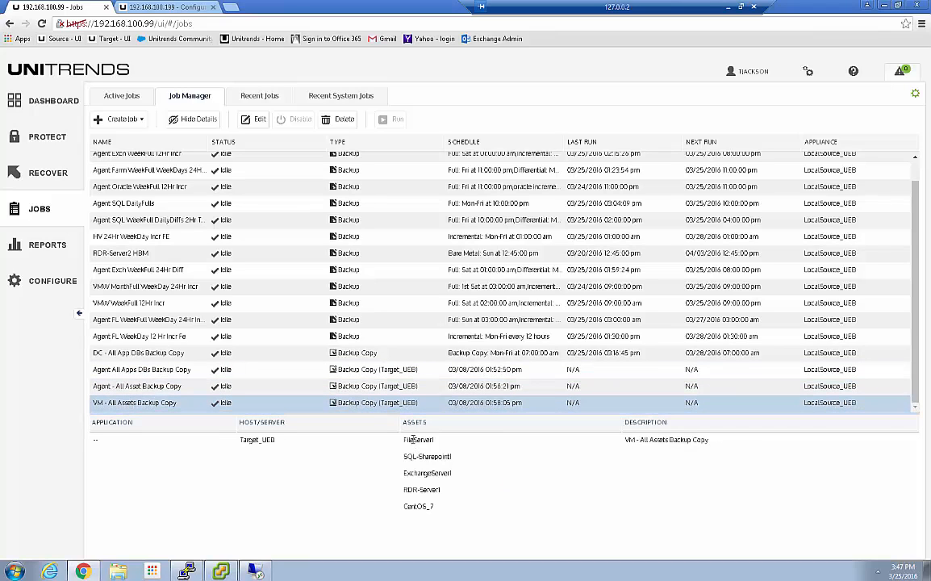
key(Up)
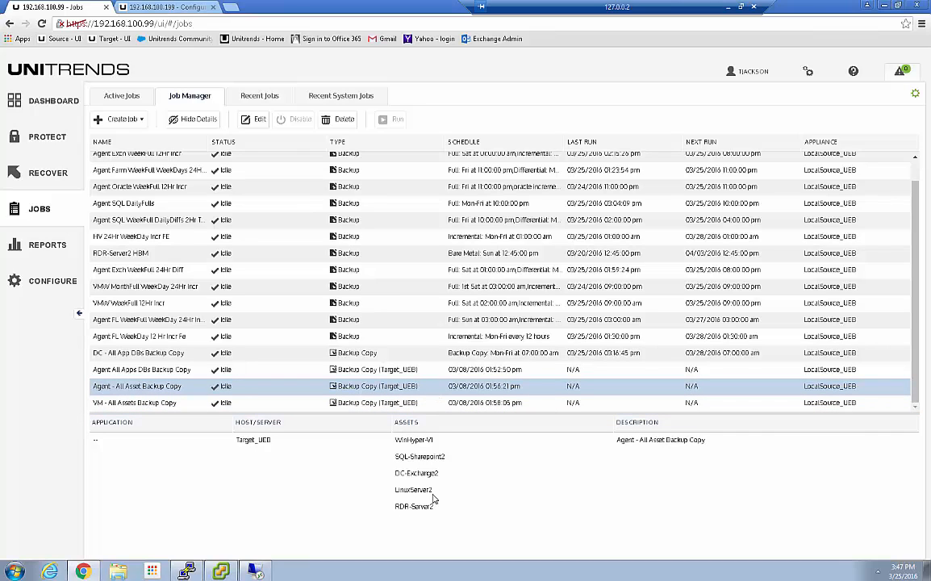
click(144, 403)
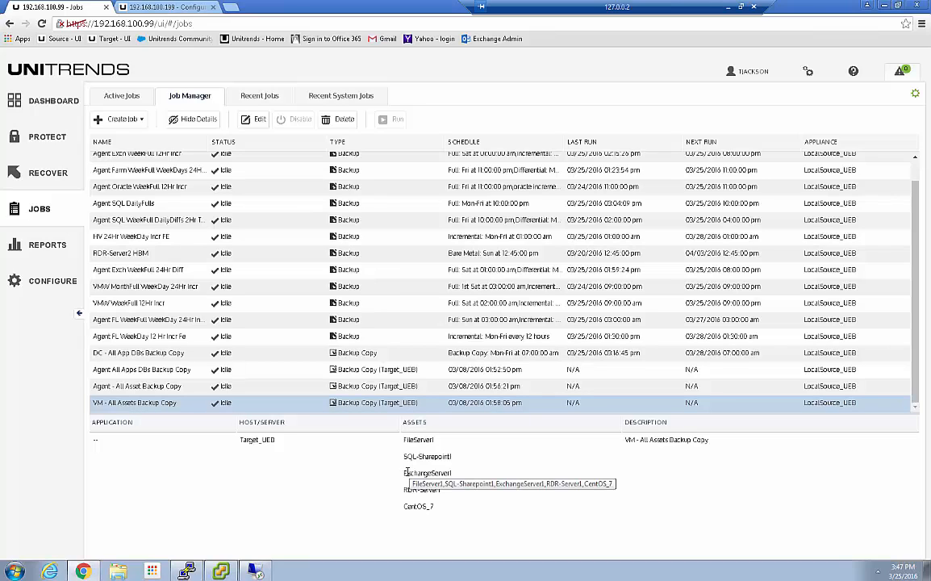
click(252, 123)
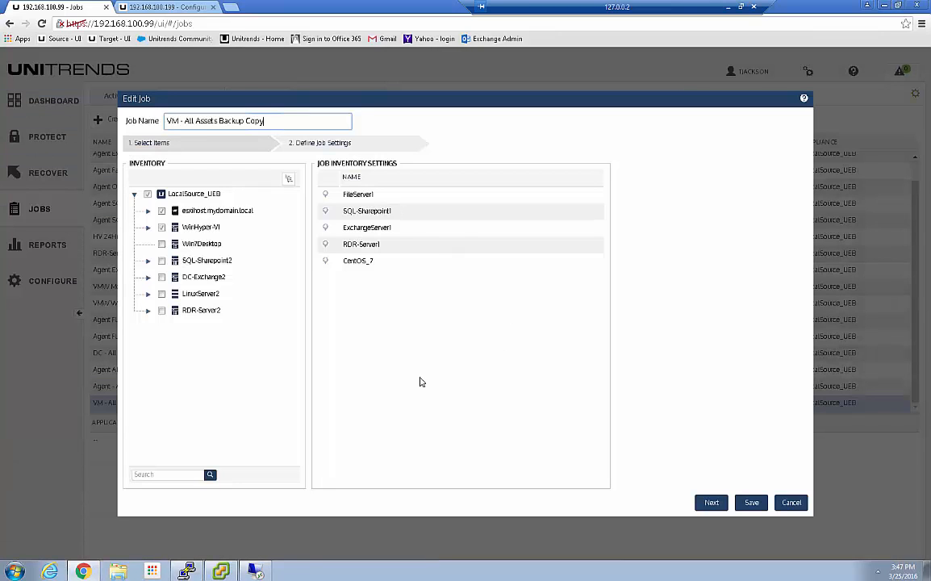
click(751, 502)
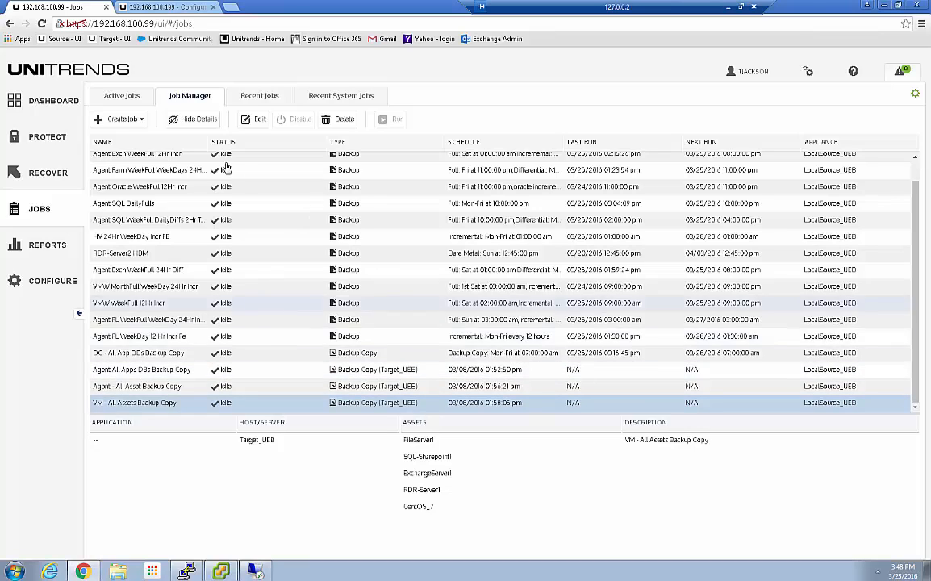
Run the Agent SQL WeekFull DailyDiffs 2Hr TLogs backup job for SQL-Sharepoint2 immediately.
click(151, 206)
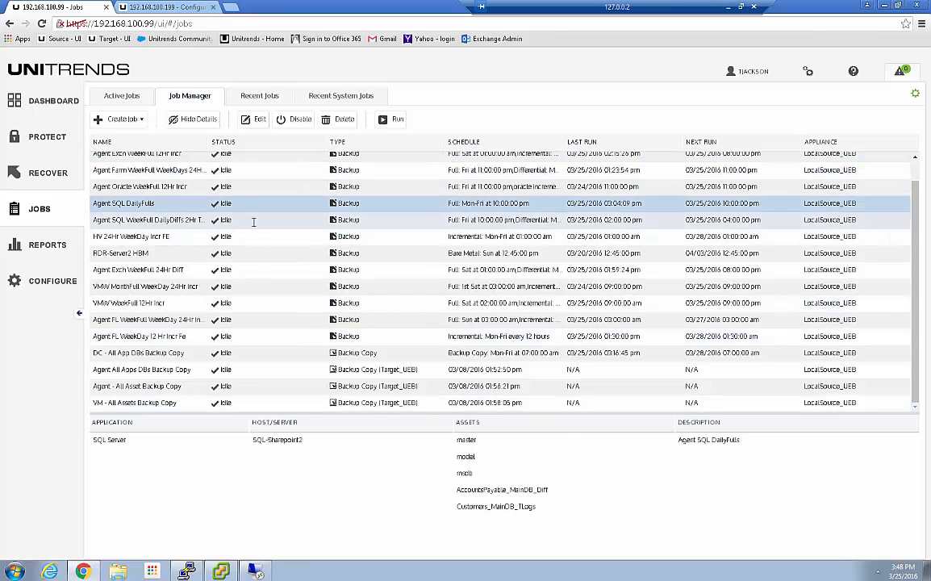
click(257, 220)
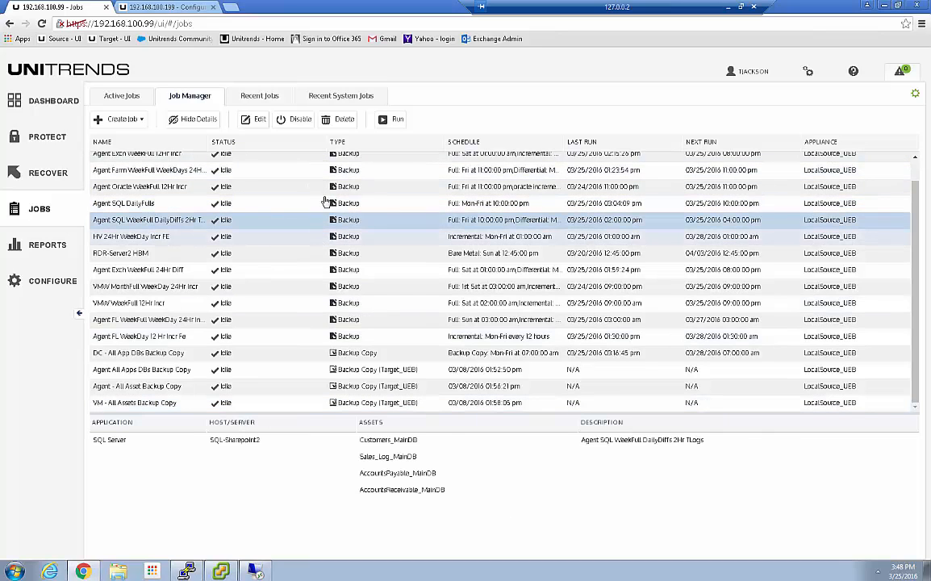
click(397, 121)
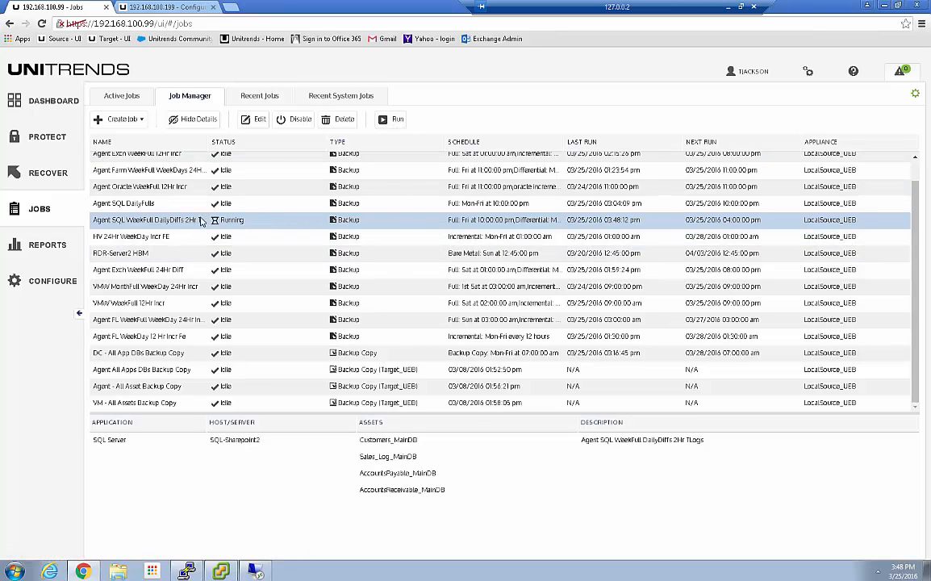
Examine the active and recent jobs to check the SQL transaction backups and their copies to Target_UEB.
click(129, 96)
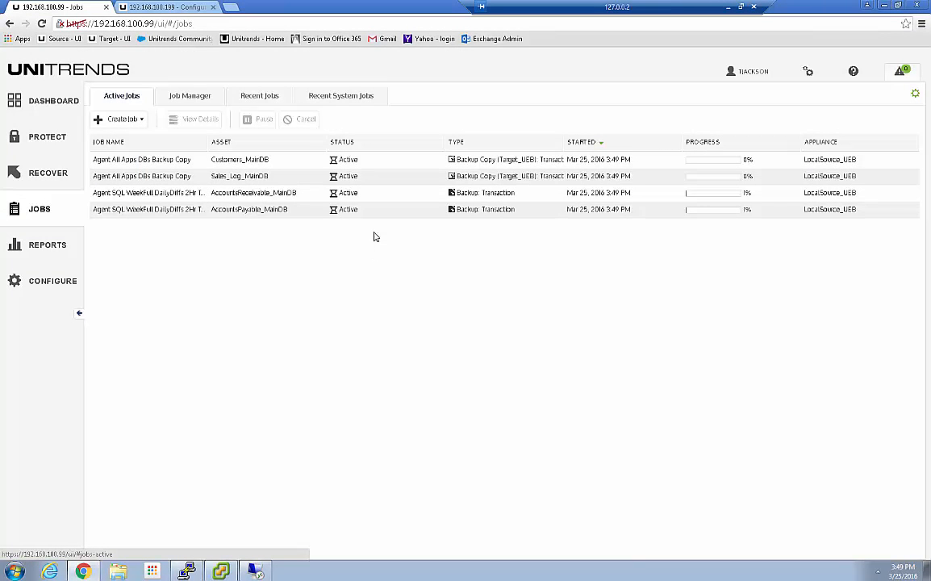
click(509, 177)
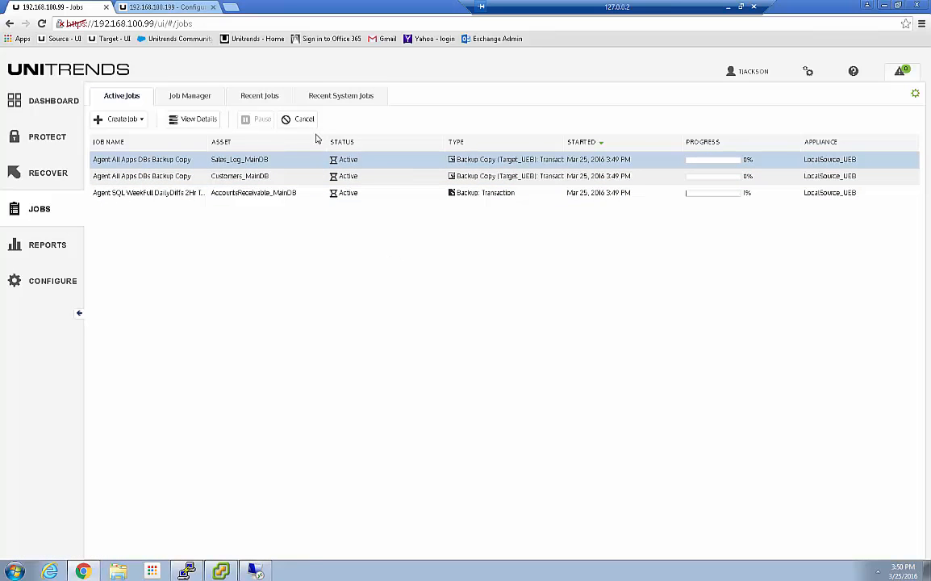
click(257, 103)
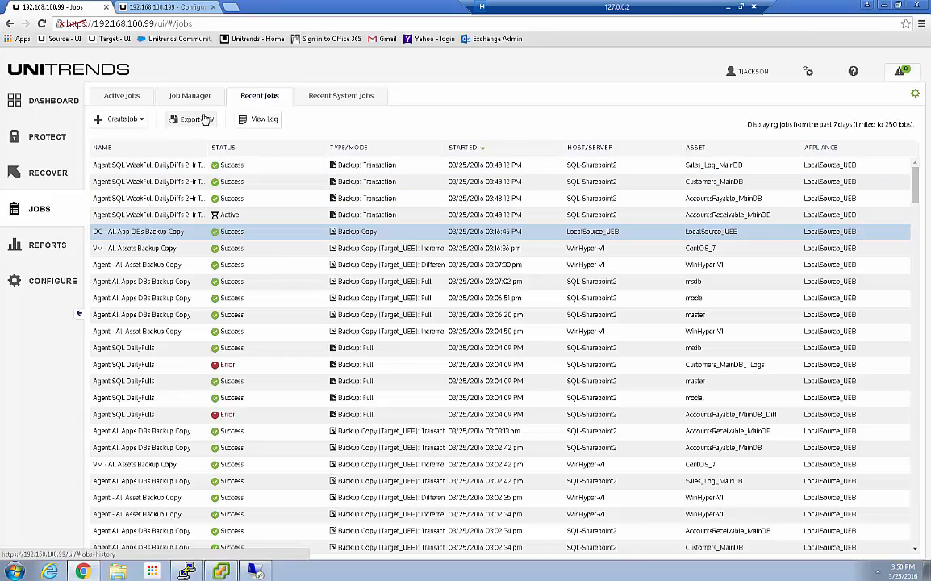
click(123, 96)
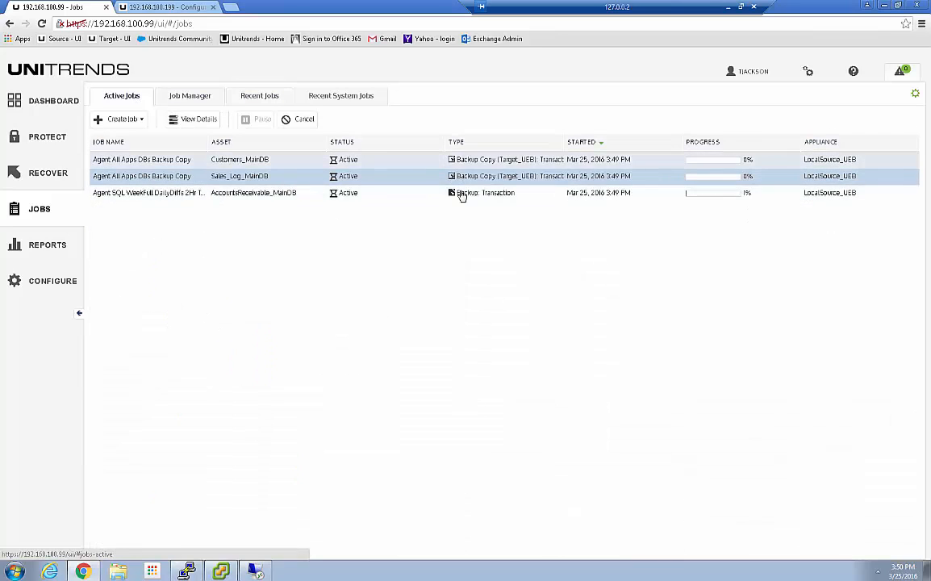
click(262, 98)
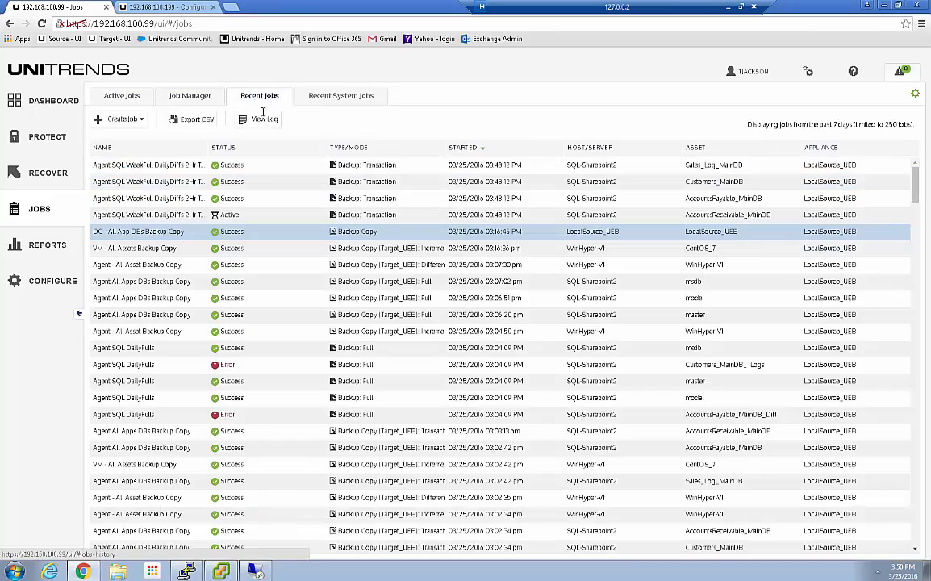
scroll(273, 334, down, 3)
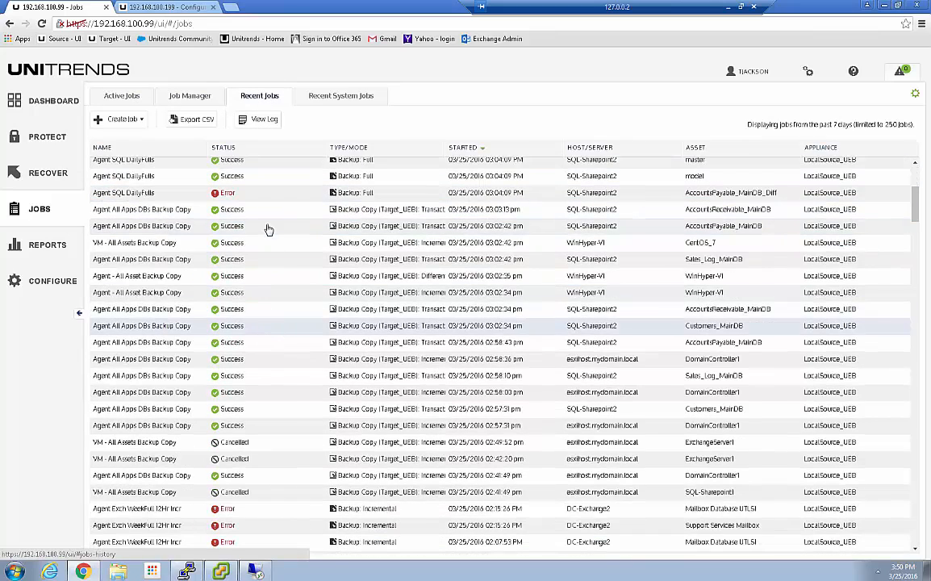
scroll(266, 229, up, 5)
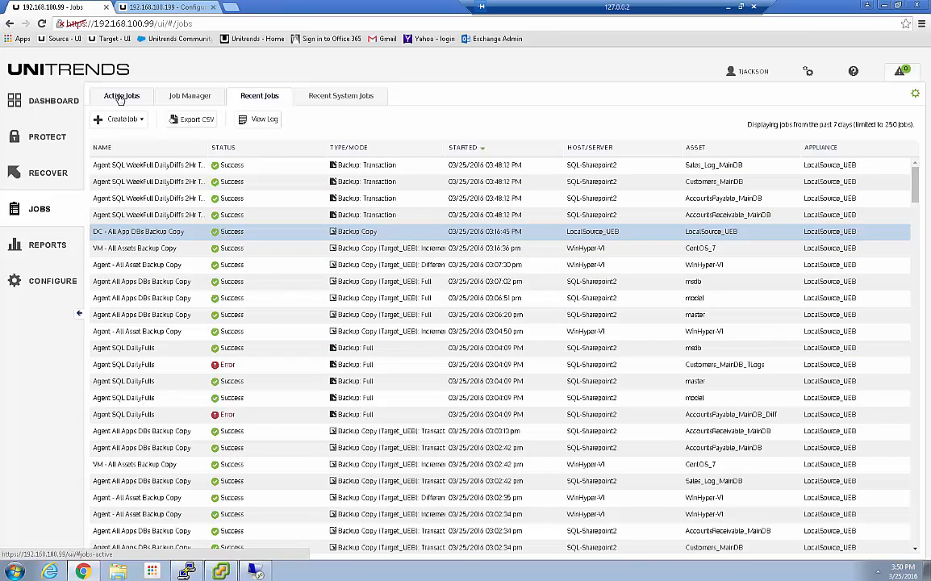
Hide the job details in the list of managed jobs and select the DC - All App DBs Backup Copy job.
click(179, 95)
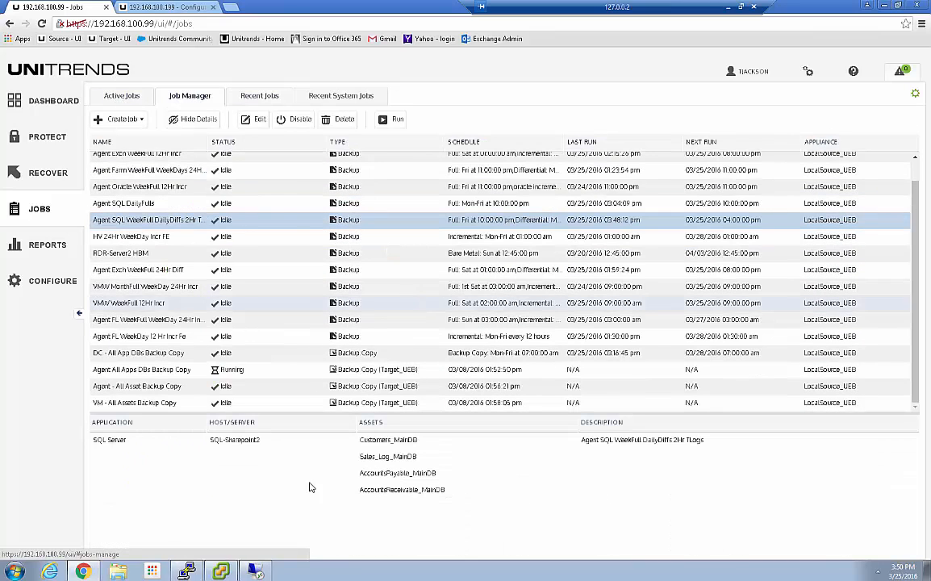
click(191, 119)
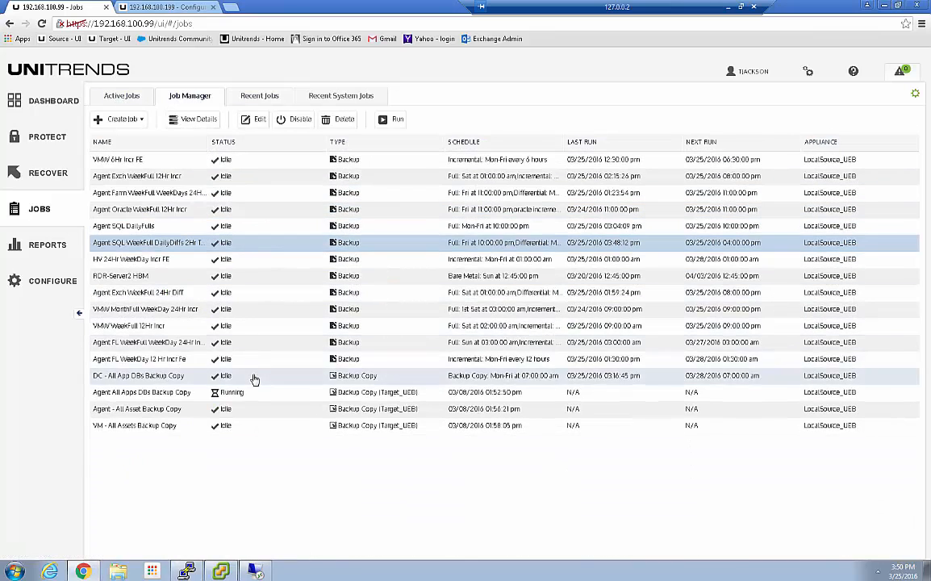
click(132, 375)
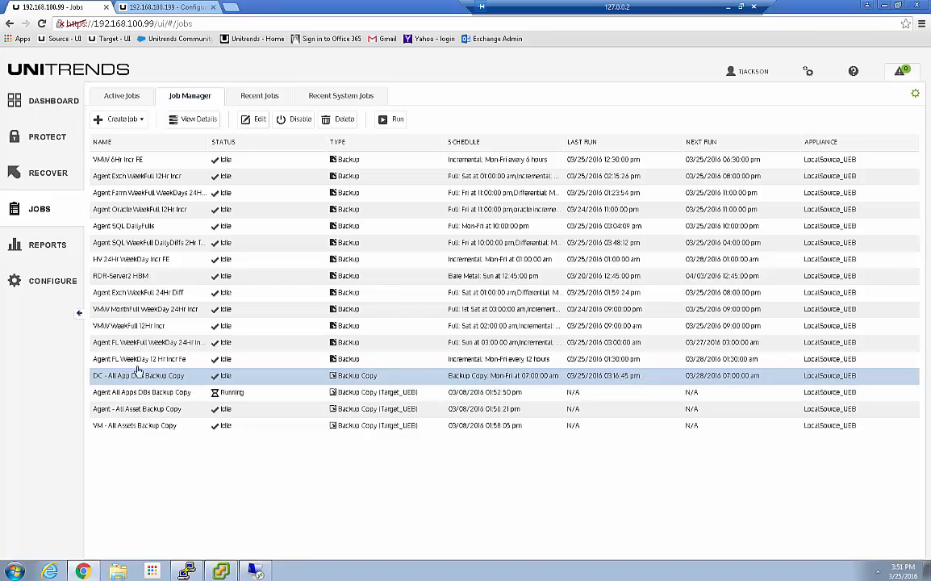
Open the source appliance's backup catalog, filter it by the Imported Backup type, and refilter it by the Backup type.
click(71, 181)
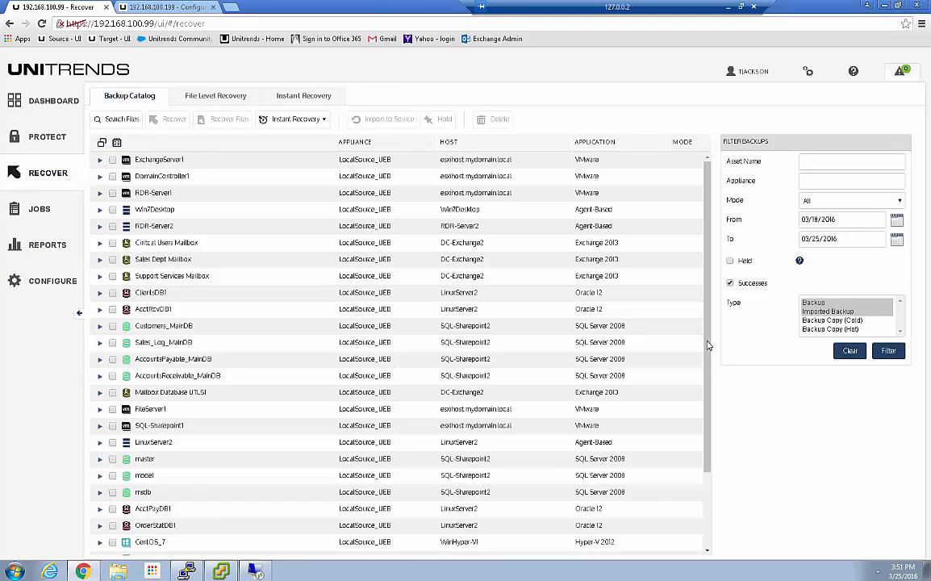
click(839, 321)
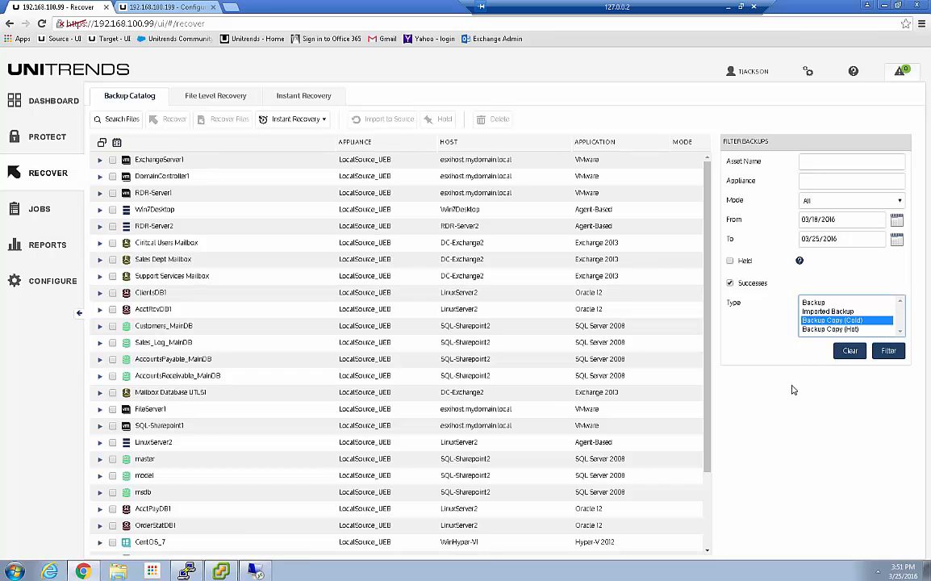
click(850, 351)
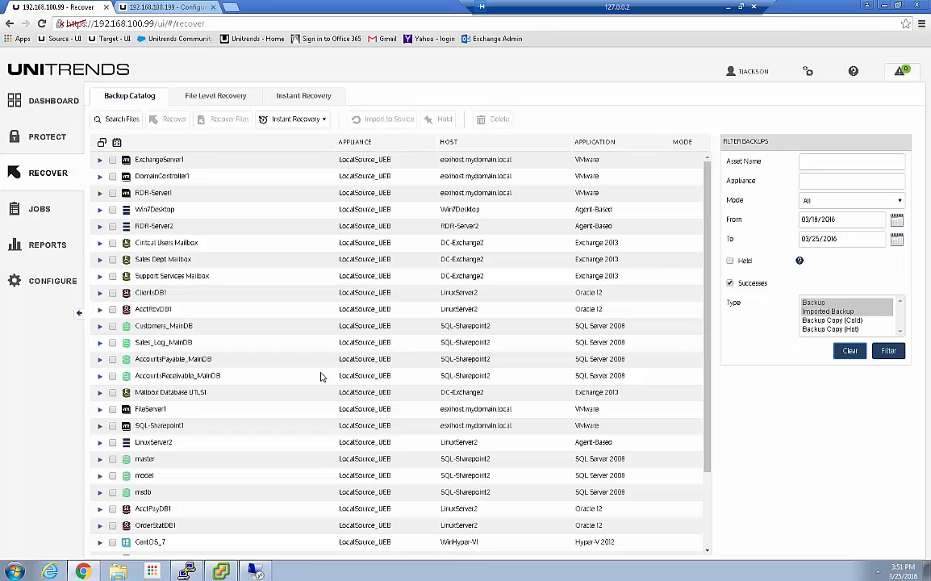
click(827, 311)
click(888, 350)
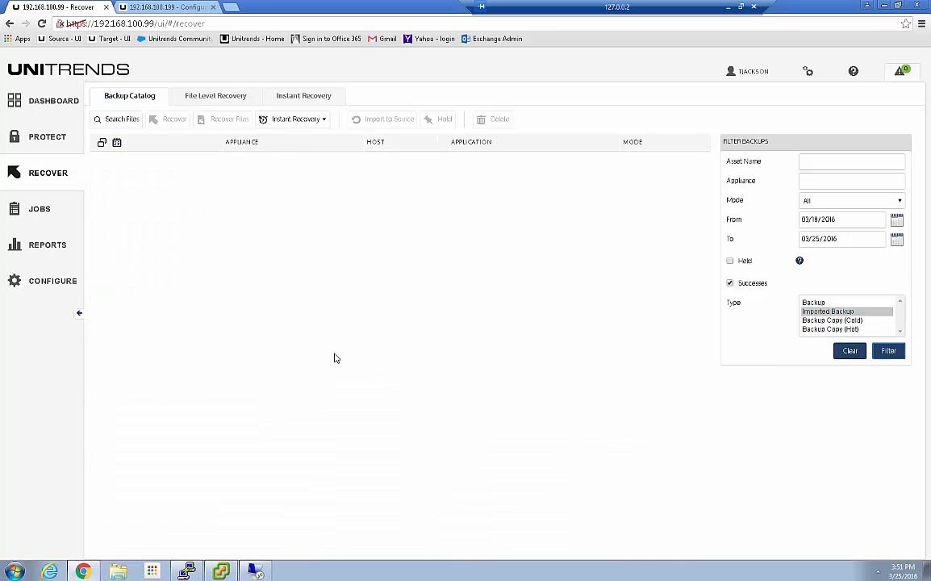
click(815, 303)
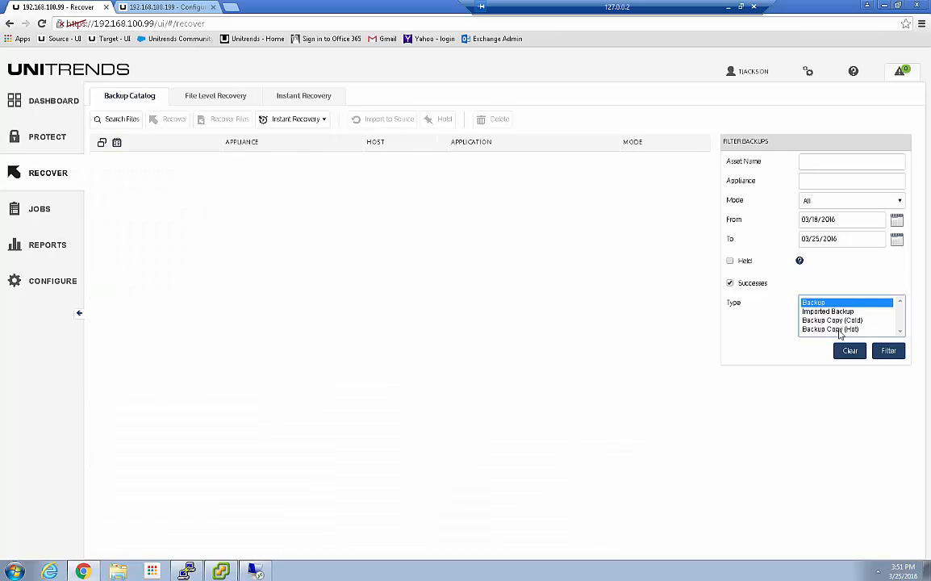
click(888, 352)
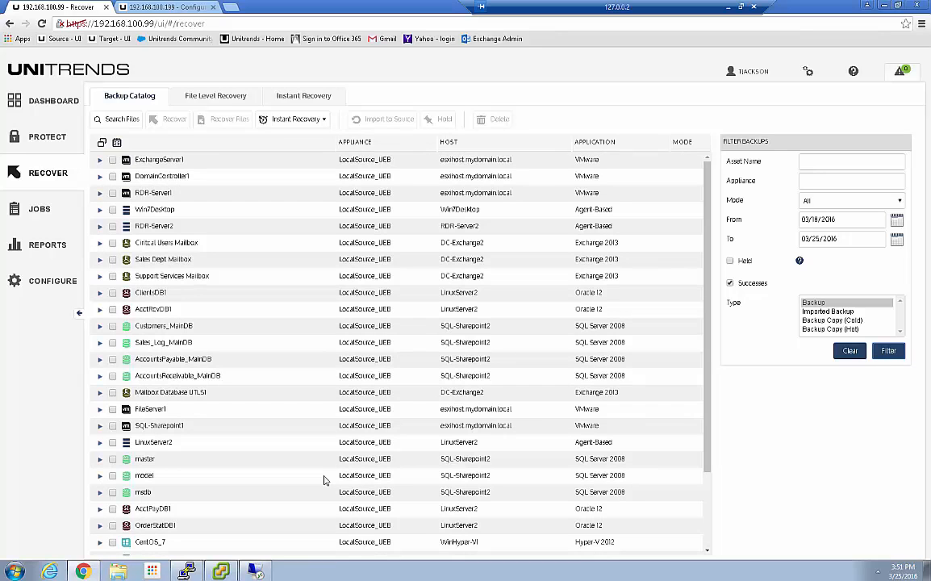
Switch to the target appliance at 192.168.100.199 and filter its backup catalog by the Backup type.
click(139, 6)
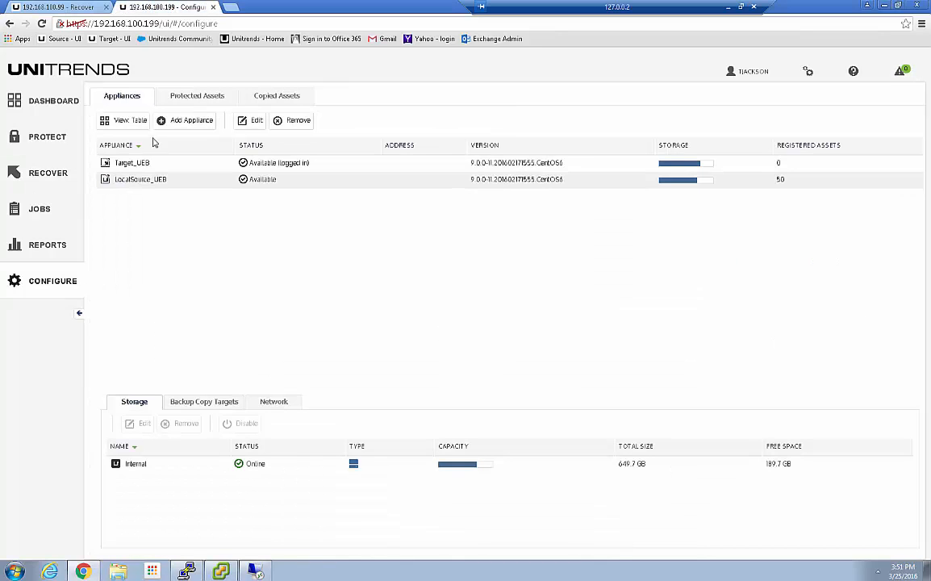
click(43, 177)
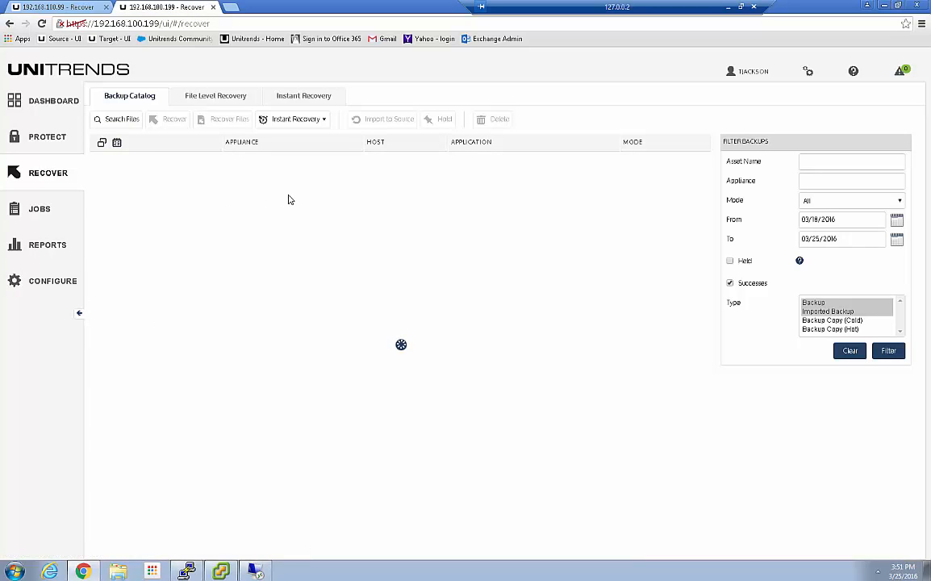
click(815, 302)
click(889, 351)
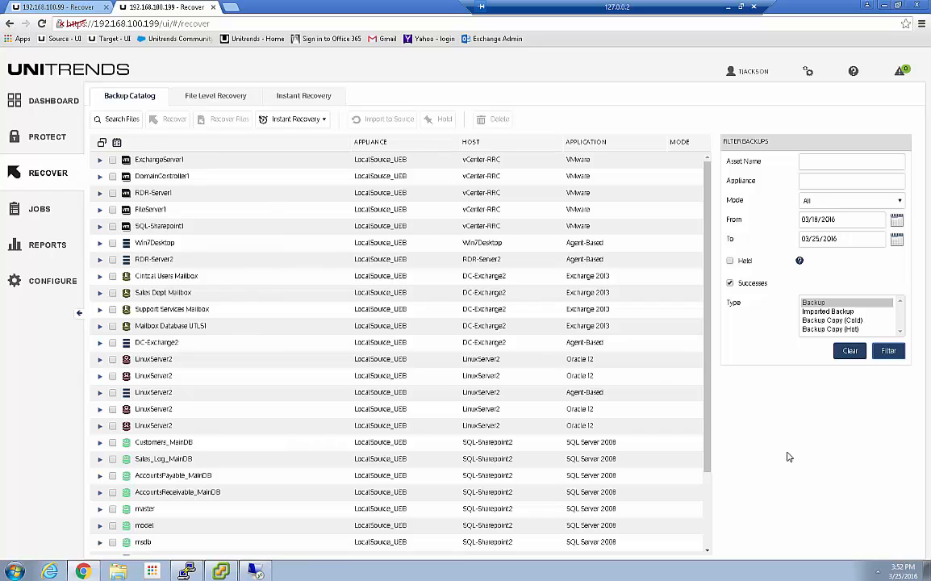
Return to the source appliance, filter its catalog by Backup Copy (Cold), and expand DomainController1 to view its copies.
click(63, 12)
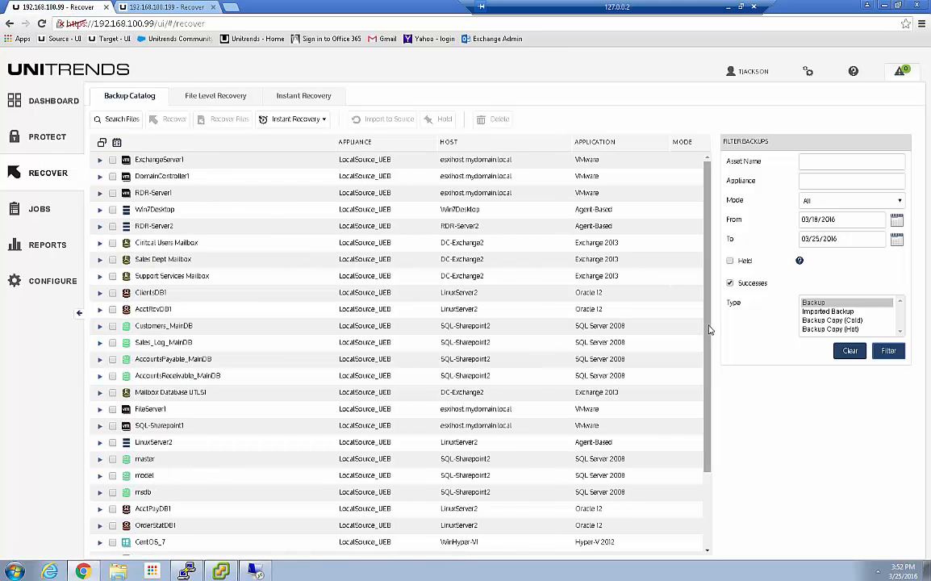
click(831, 321)
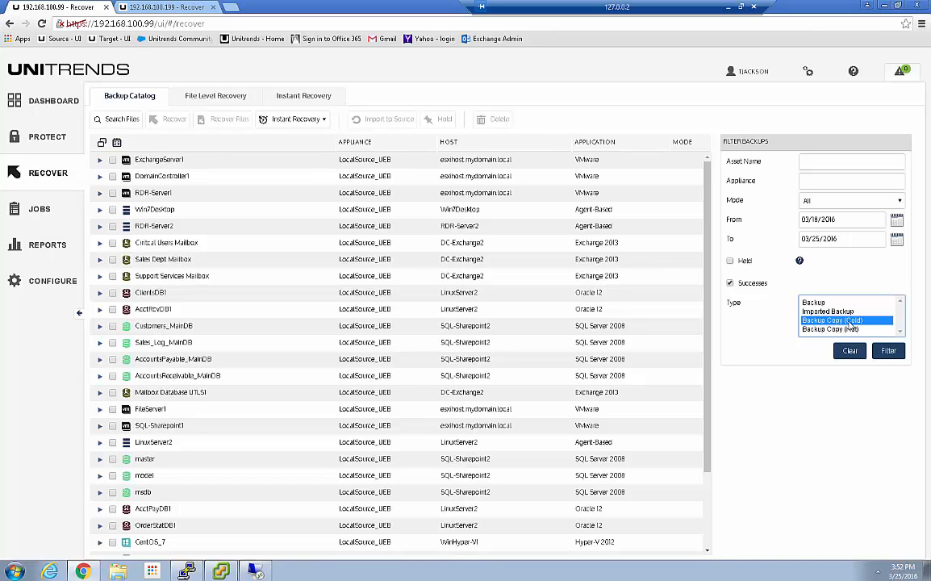
click(889, 352)
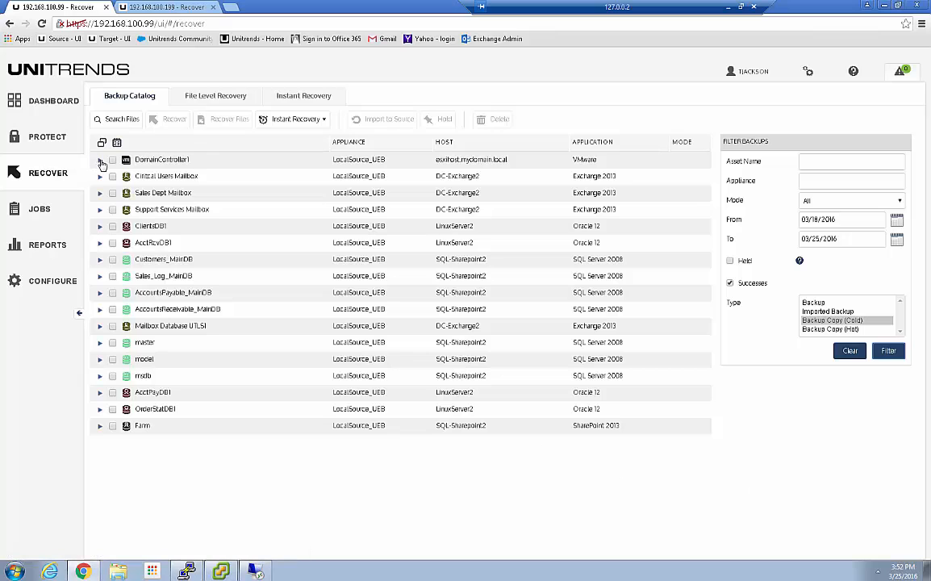
click(100, 161)
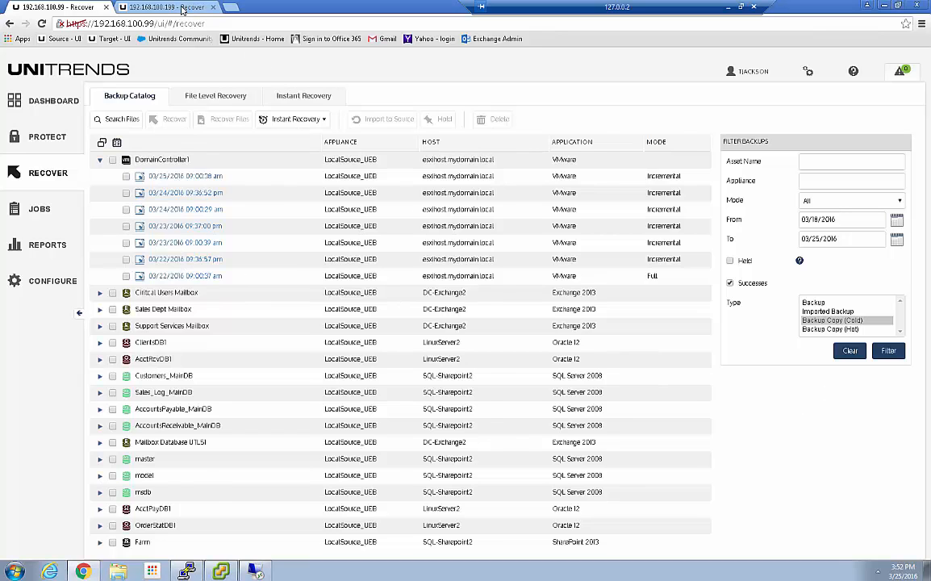
Switch to the target appliance, filter its catalog by Backup Copy (Hot), and view the copies under SQL-Sharepoint2 and AccountsReceivable_MainDB.
click(173, 7)
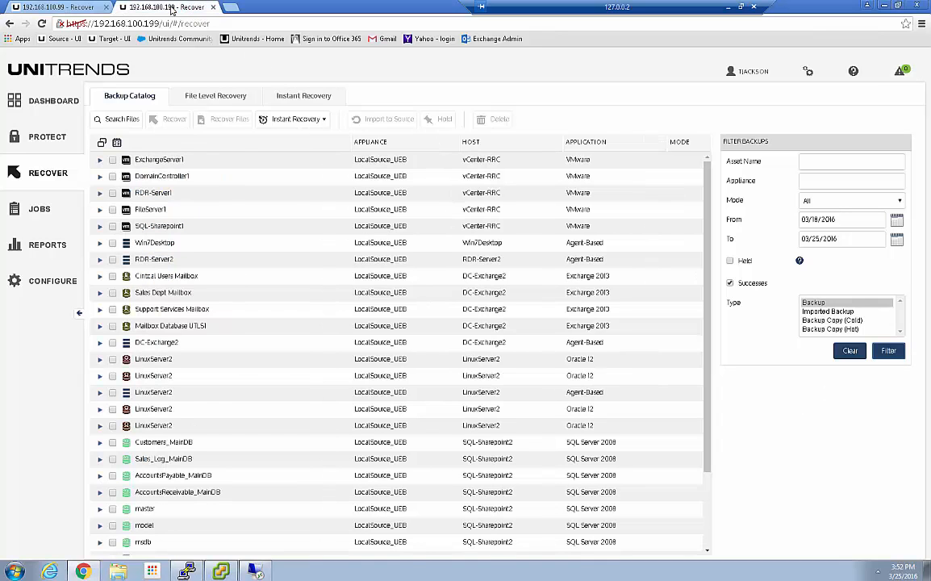
click(821, 330)
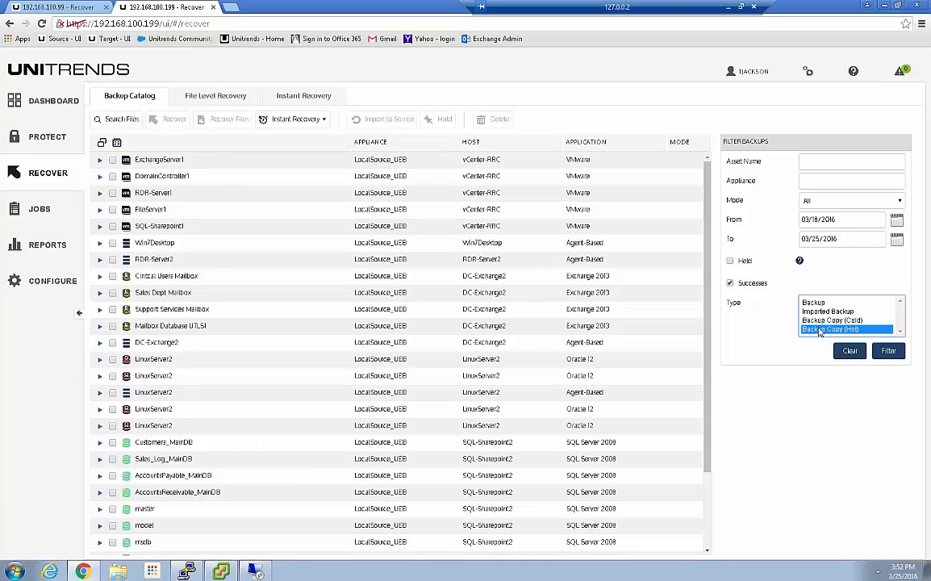
click(889, 354)
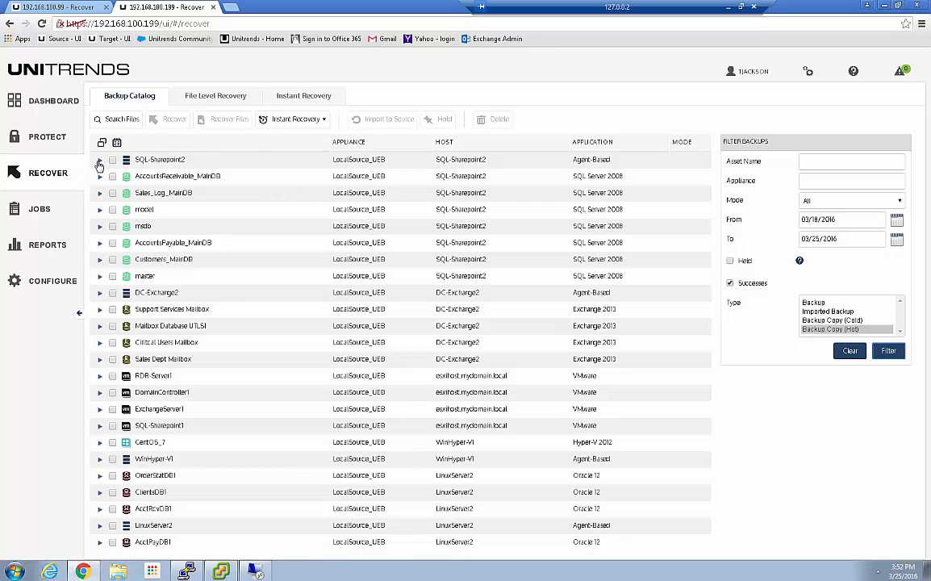
click(99, 160)
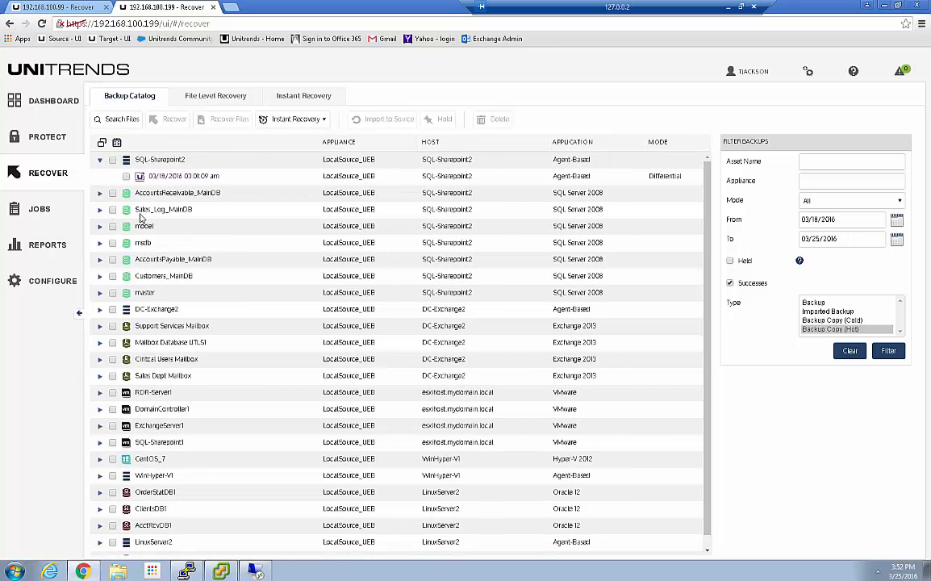
click(99, 160)
click(99, 176)
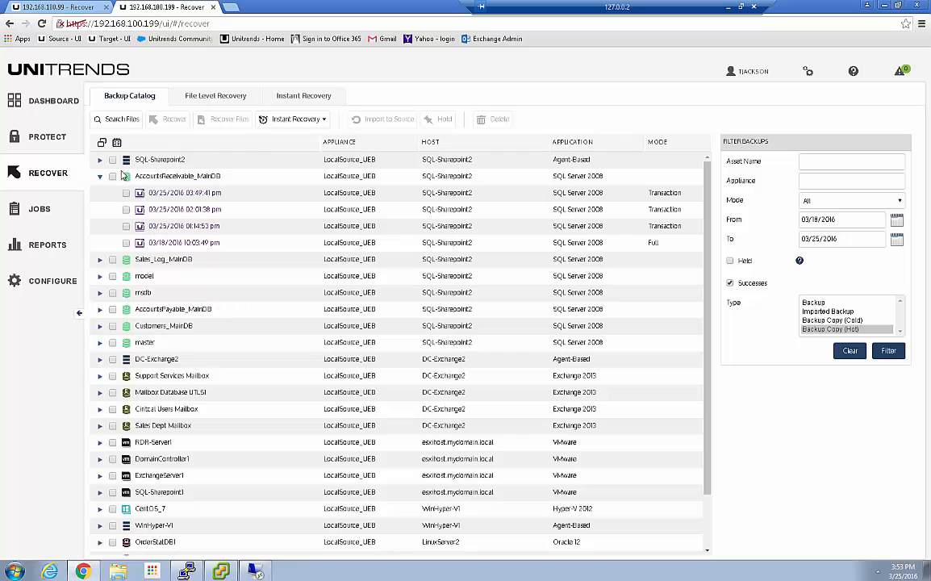
From the target's protected assets, open the Add Asset form, look at its hostname field, and close the form without saving.
click(38, 283)
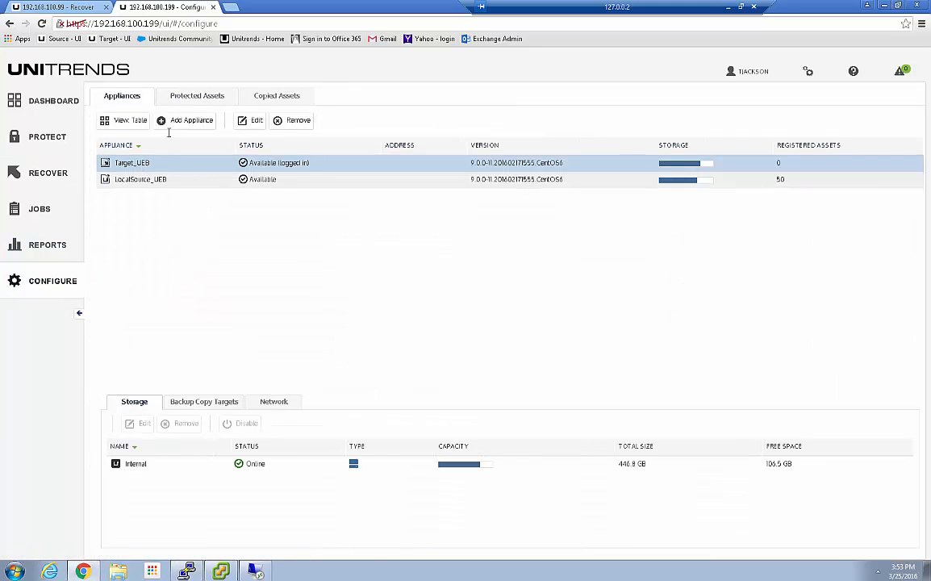
click(180, 98)
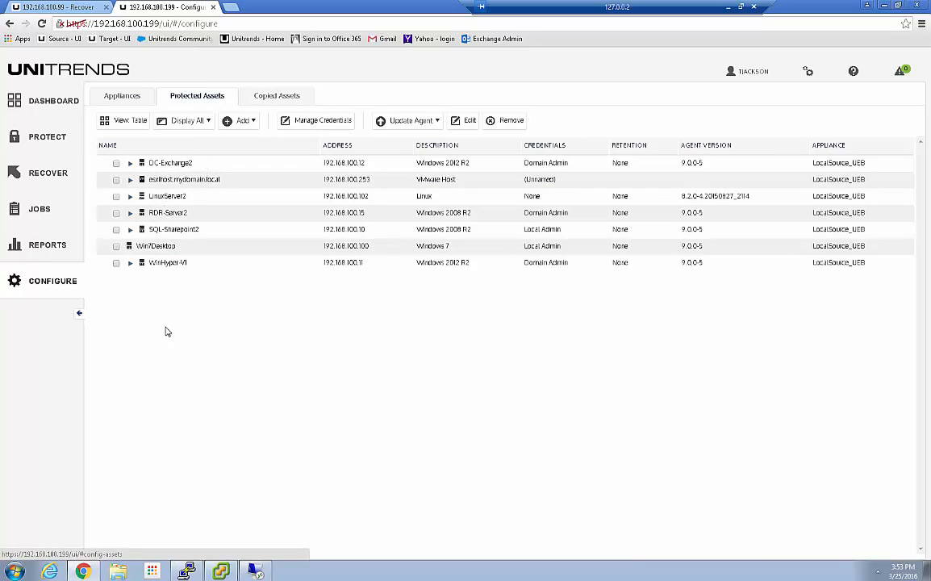
click(230, 120)
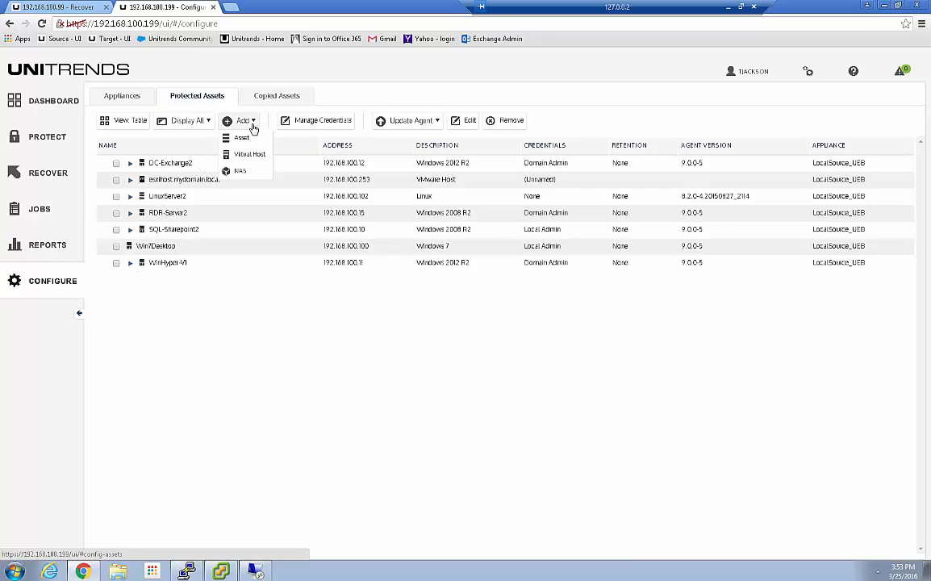
click(241, 139)
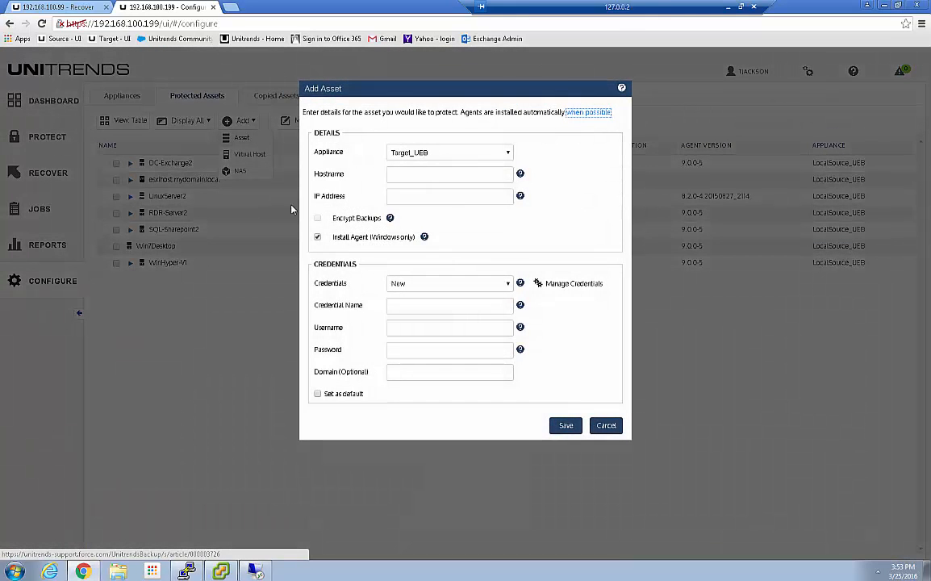
click(396, 175)
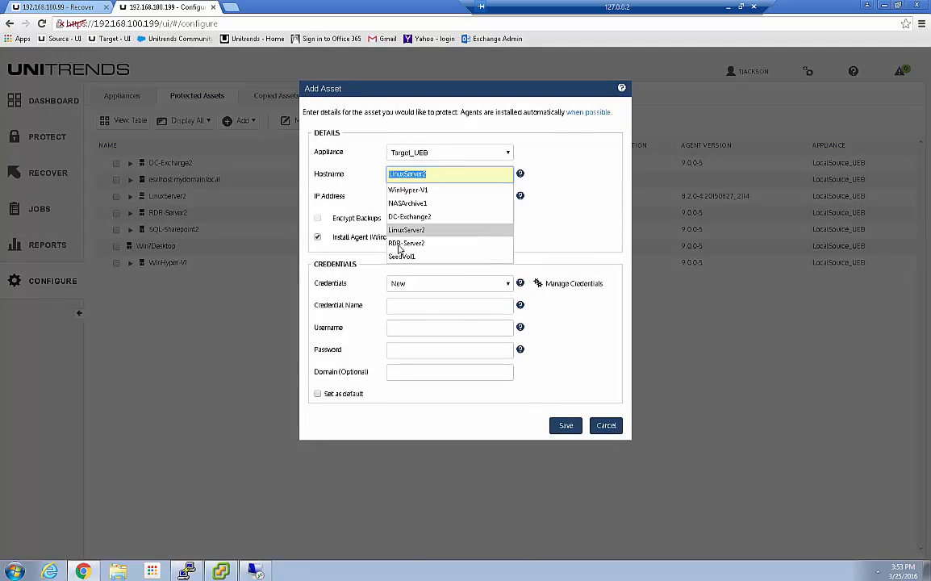
click(359, 178)
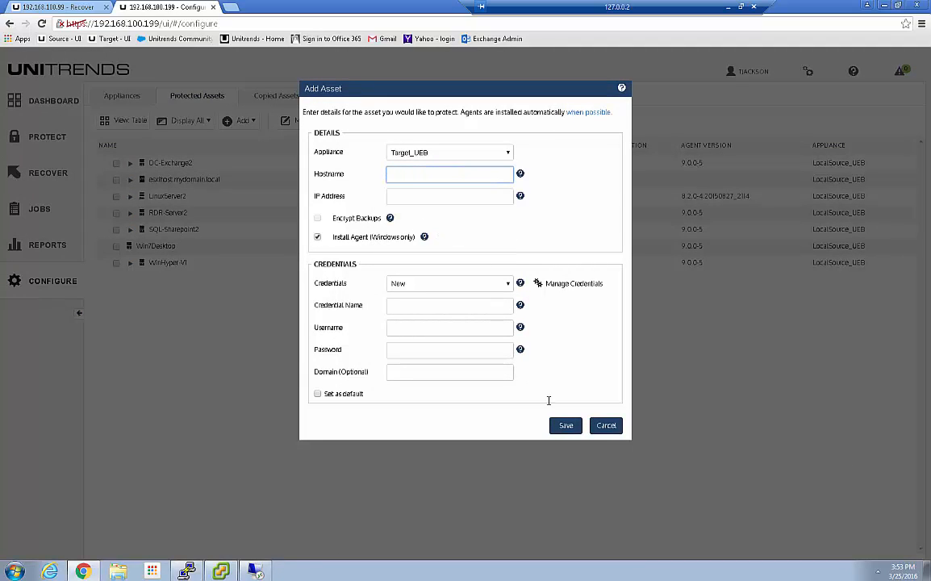
click(607, 428)
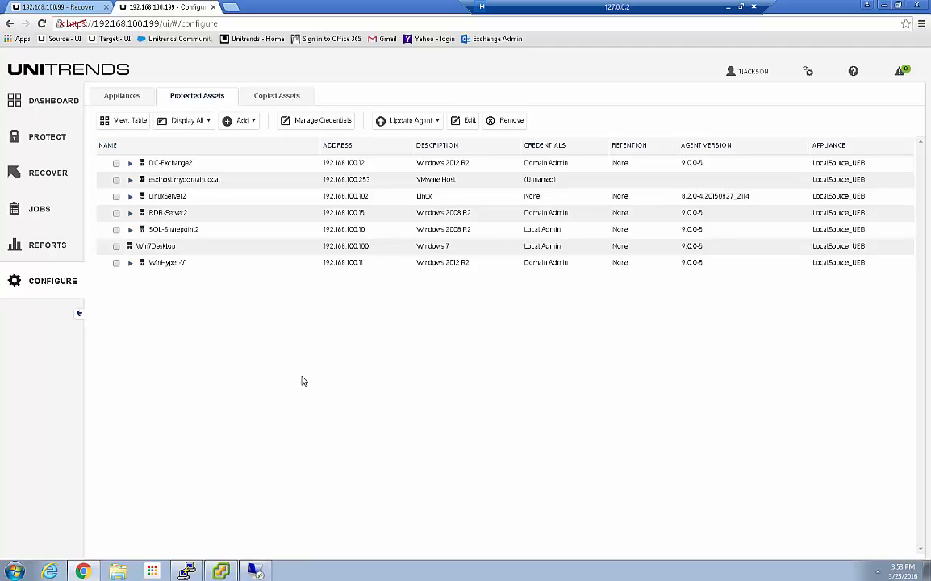
Return to the target's backup catalog, filter it by Backup Copy (Hot), and select DomainController1's 03/25/2016 09:00:38 am copy.
click(37, 166)
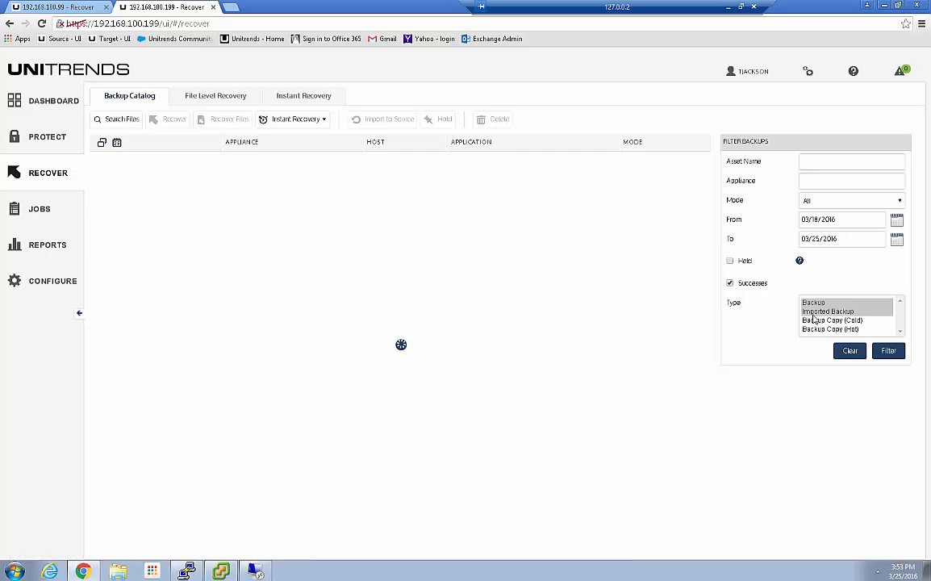
click(843, 329)
click(888, 350)
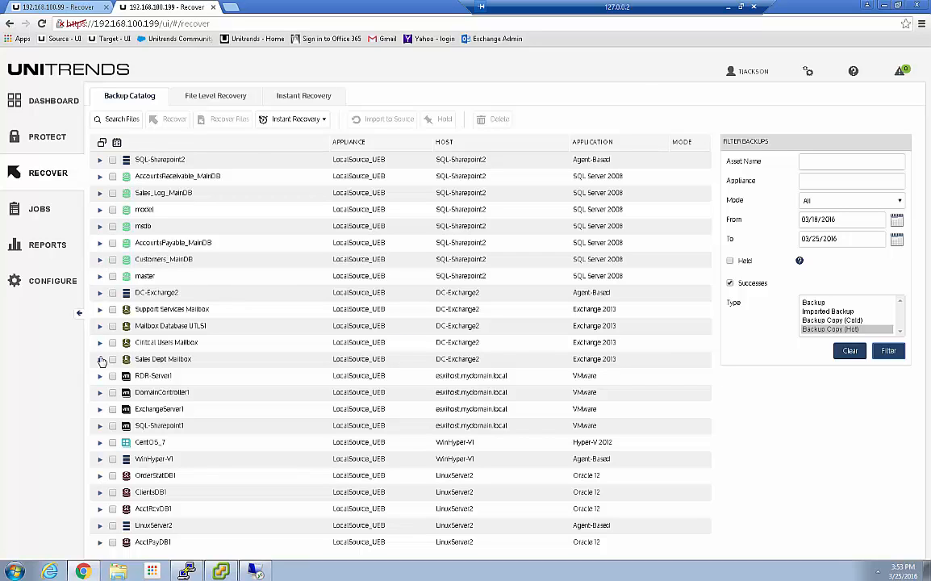
click(100, 393)
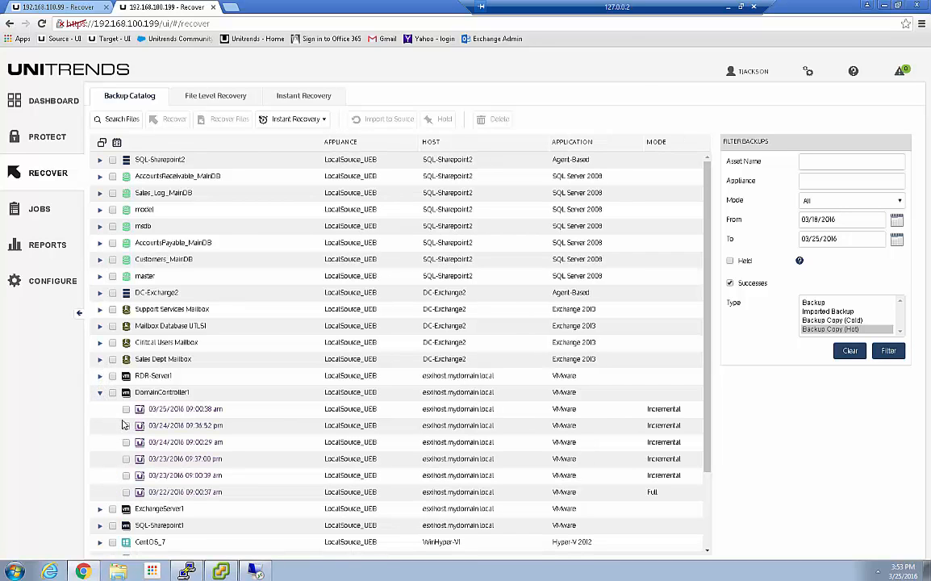
click(126, 409)
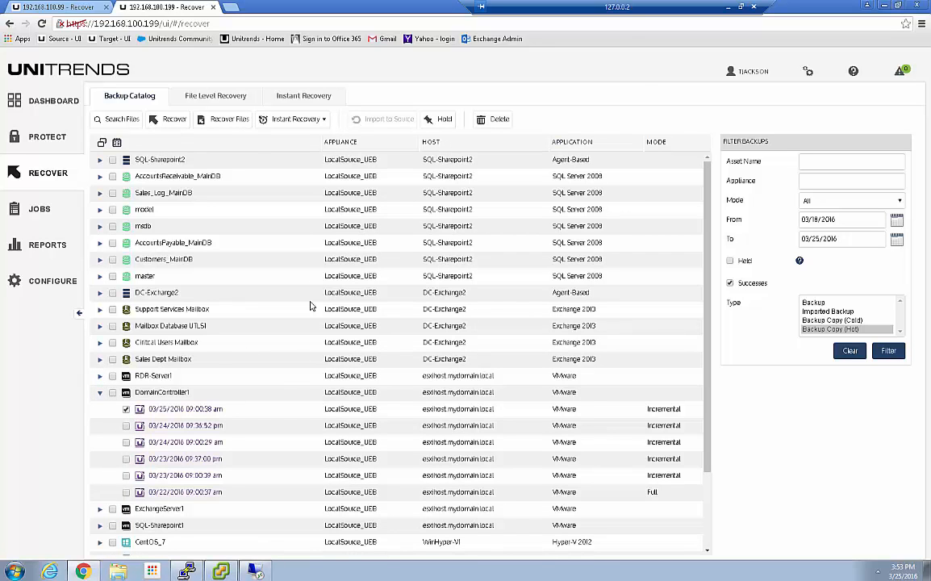
Open a recover job for the selected copy, check the available target locations, and cancel the job.
click(171, 123)
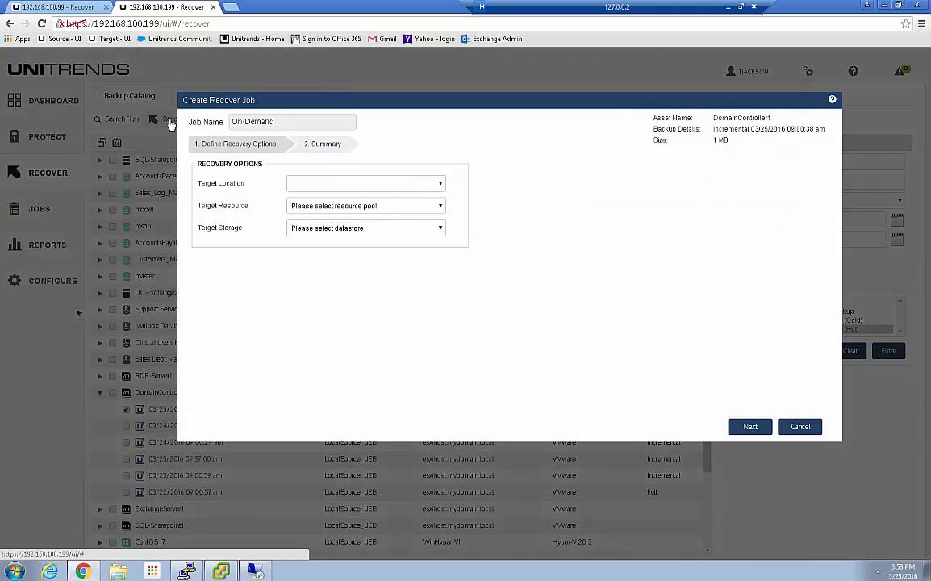
click(440, 184)
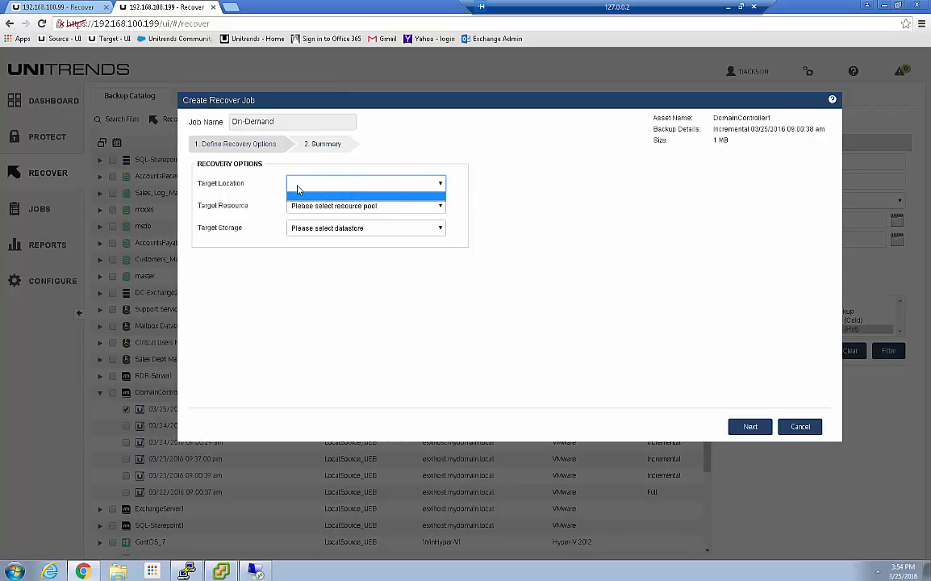
click(521, 202)
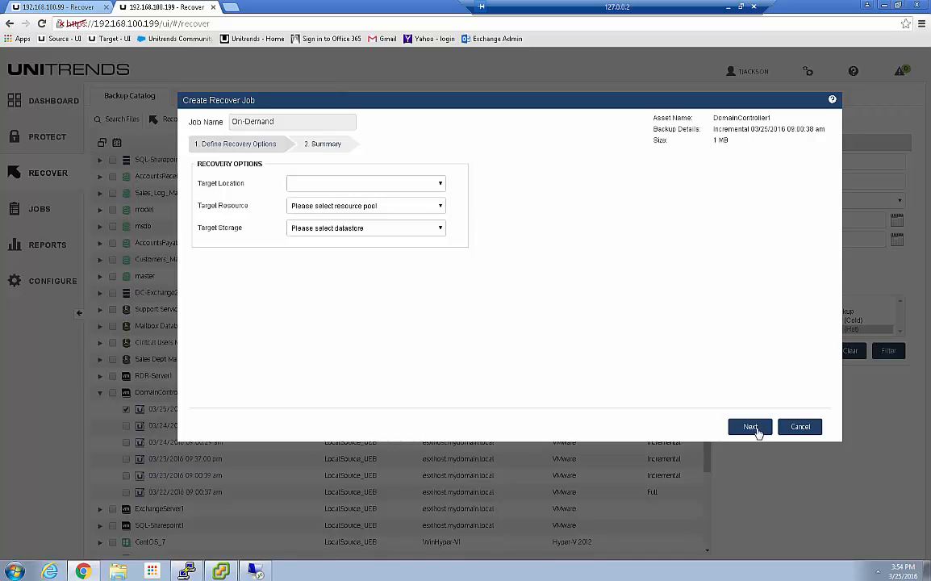
click(797, 428)
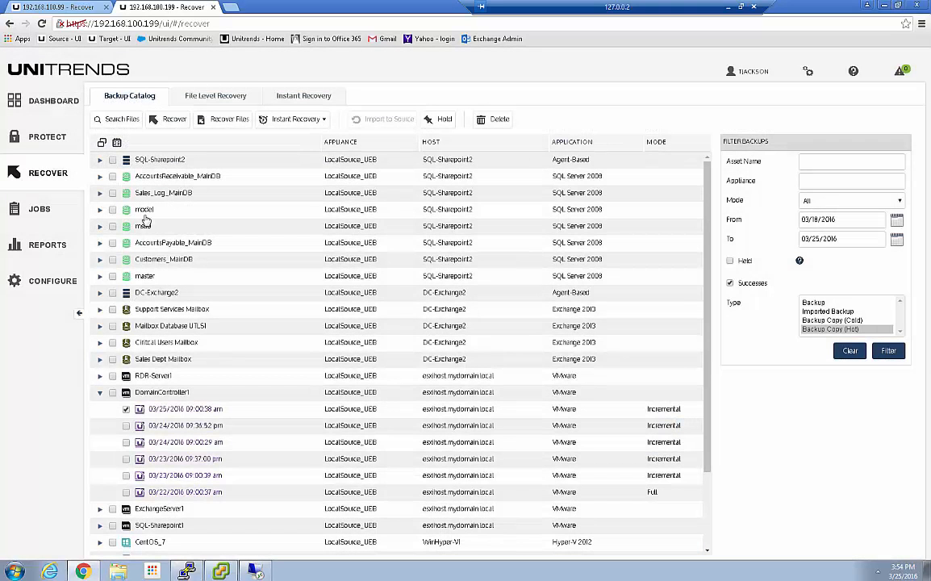
Add a VMware virtual host to Target_UEB at 192.168.100.253 with the username administrator and its password, and save it.
click(42, 282)
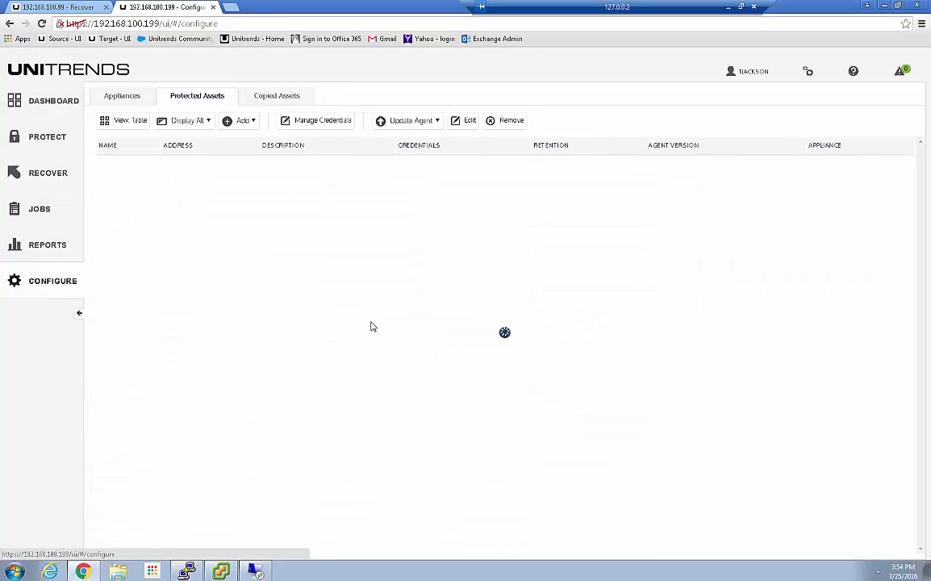
click(242, 122)
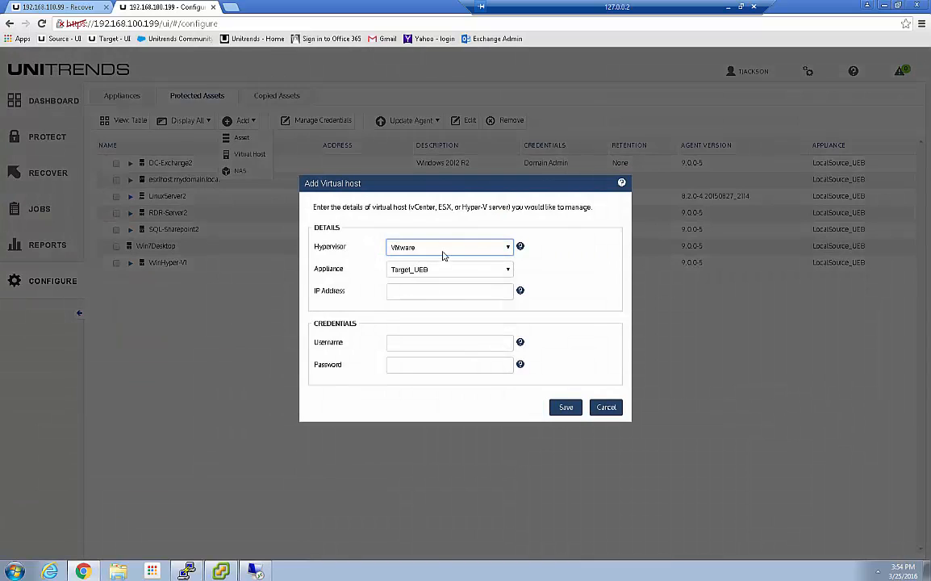
click(396, 293)
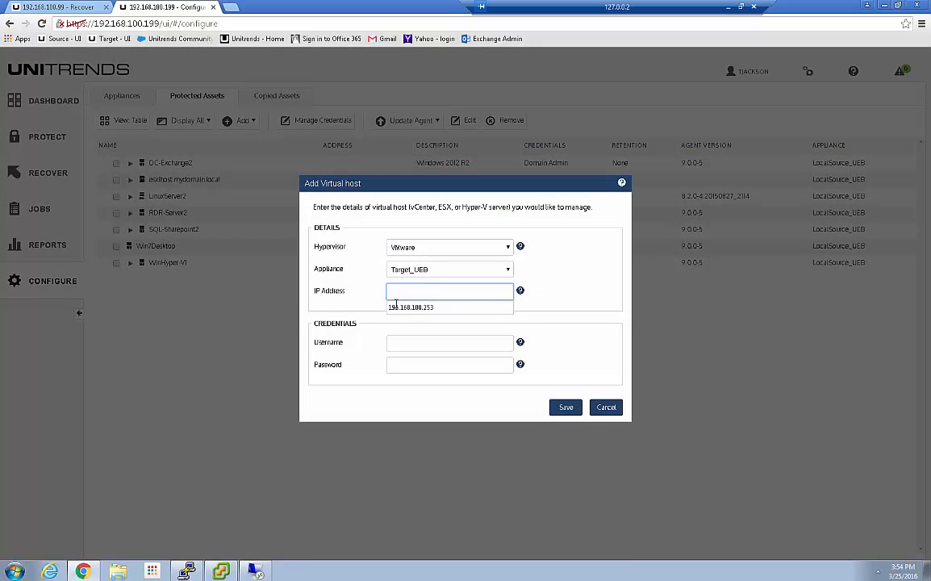
click(395, 308)
click(395, 344)
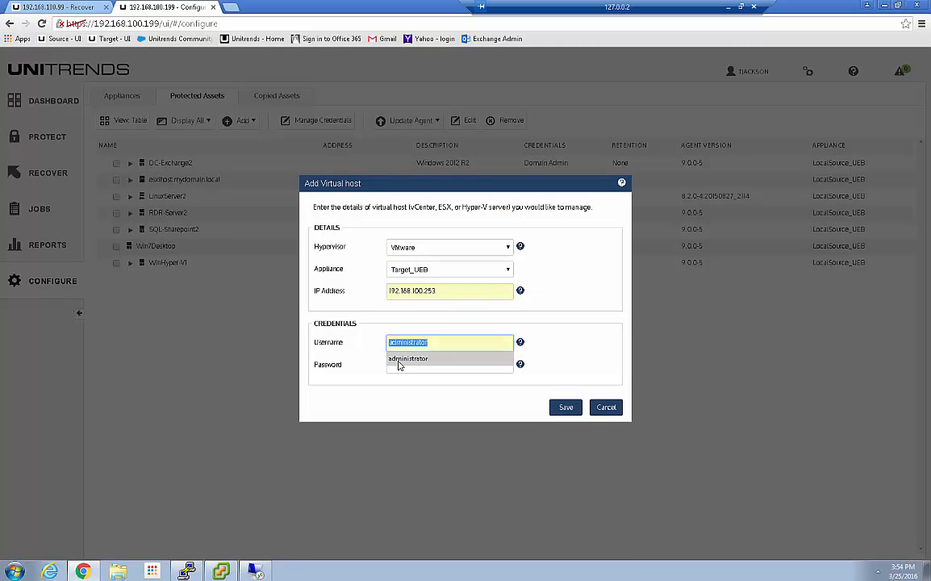
click(399, 360)
click(403, 368)
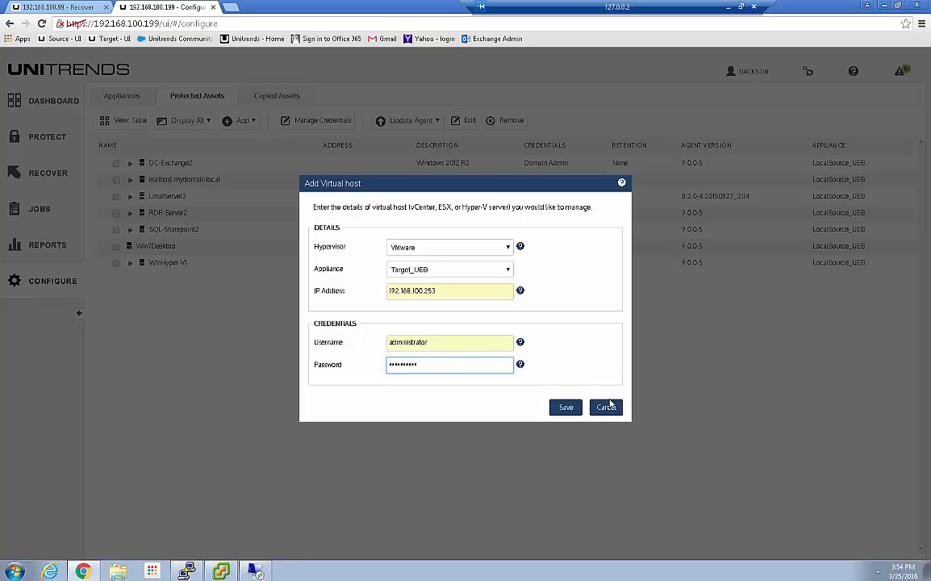
click(562, 407)
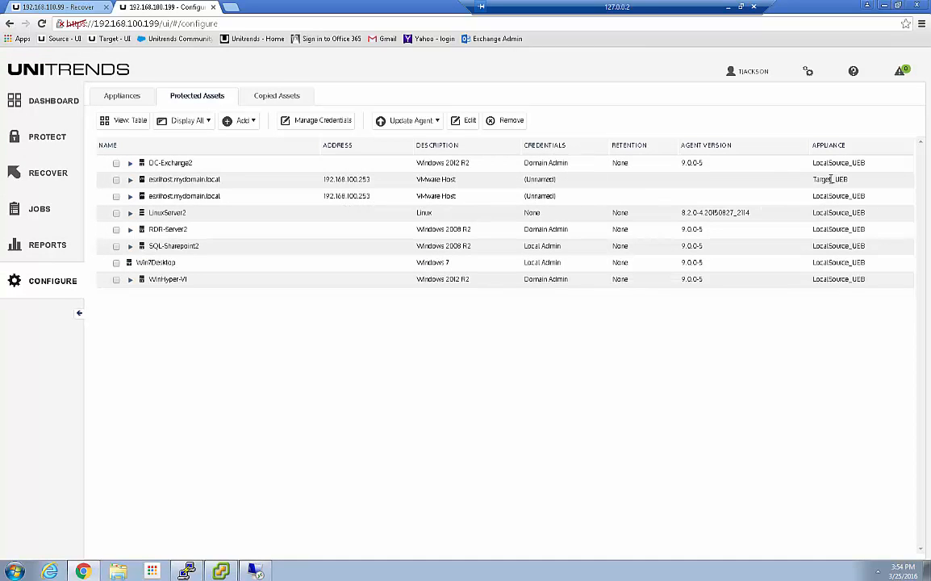
Reopen the target appliance's backup catalog and filter it by the Backup Copy (Hot) type.
click(44, 173)
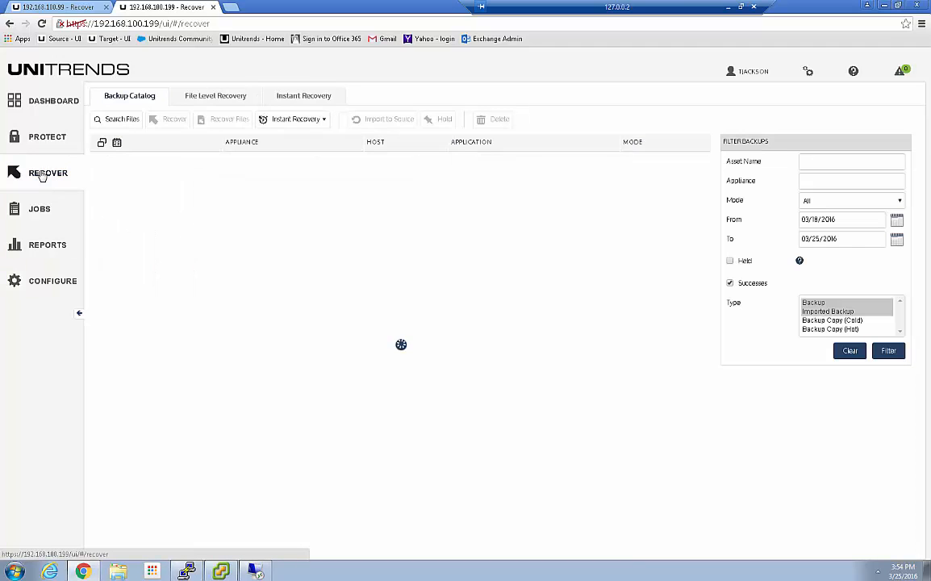
click(827, 329)
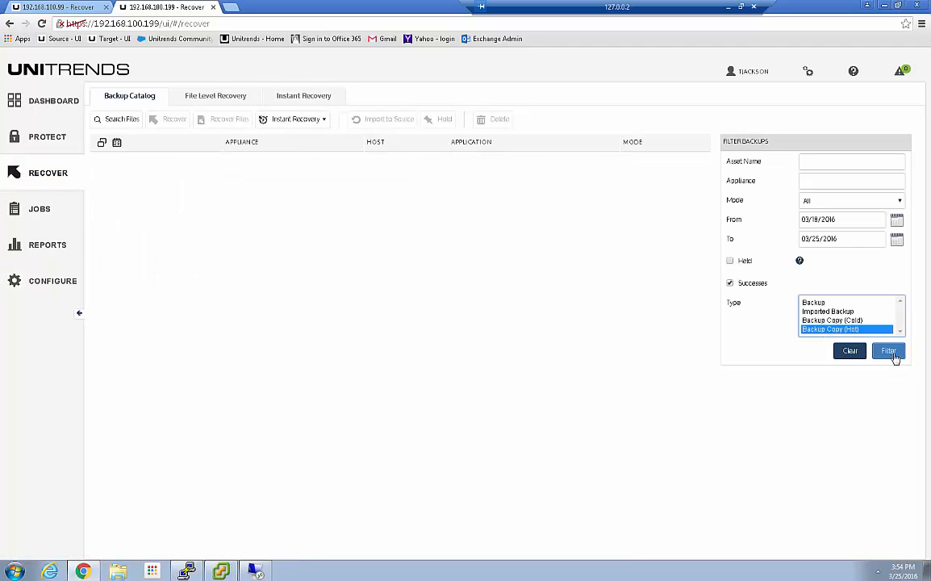
click(890, 352)
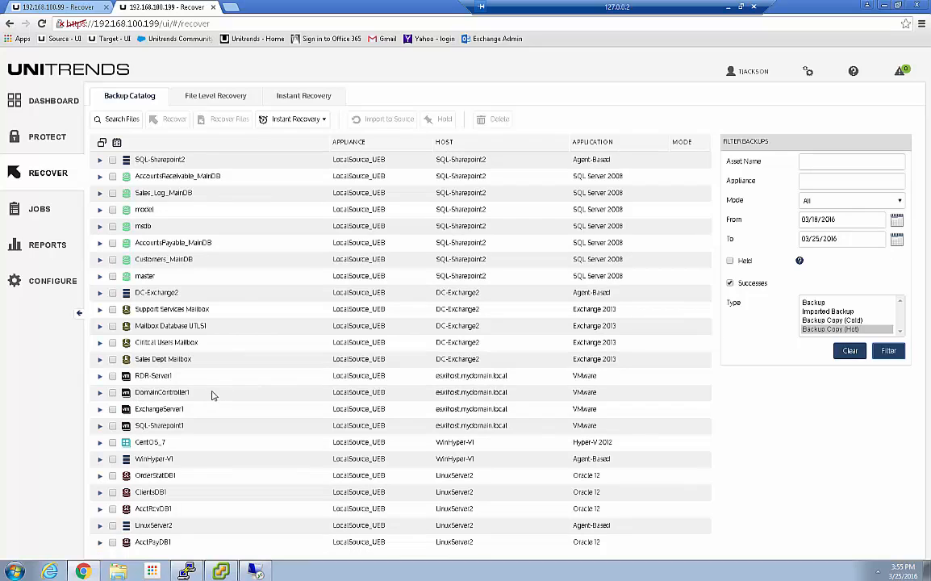
Select DomainController1's 03/25/2016 09:00:38 am copy, check the target location in its recover job options, and cancel the job.
click(100, 393)
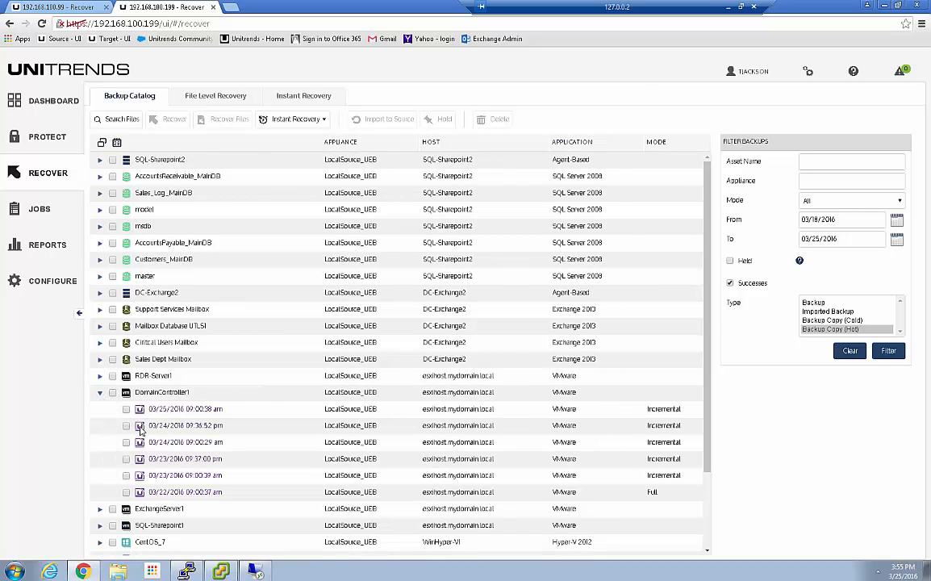
click(126, 410)
click(167, 119)
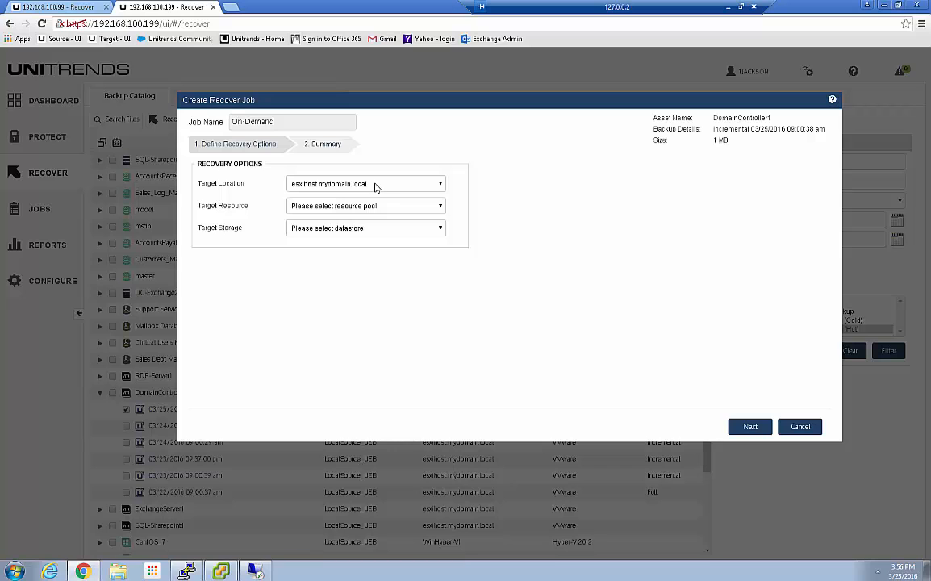
click(814, 430)
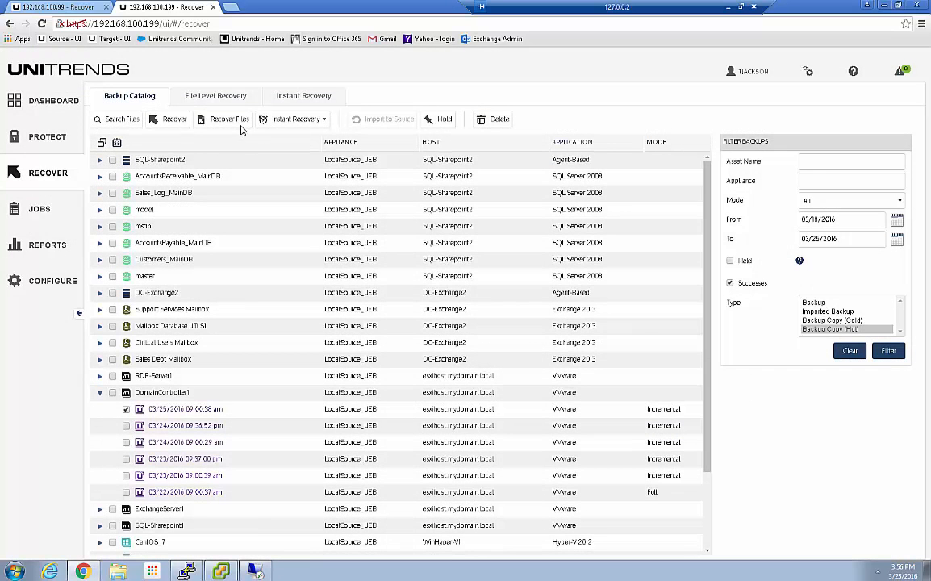
Set up a VM instant recovery of the selected DomainController1 copy in audit mode, using resource pool No_Backups and datastore1.
click(295, 118)
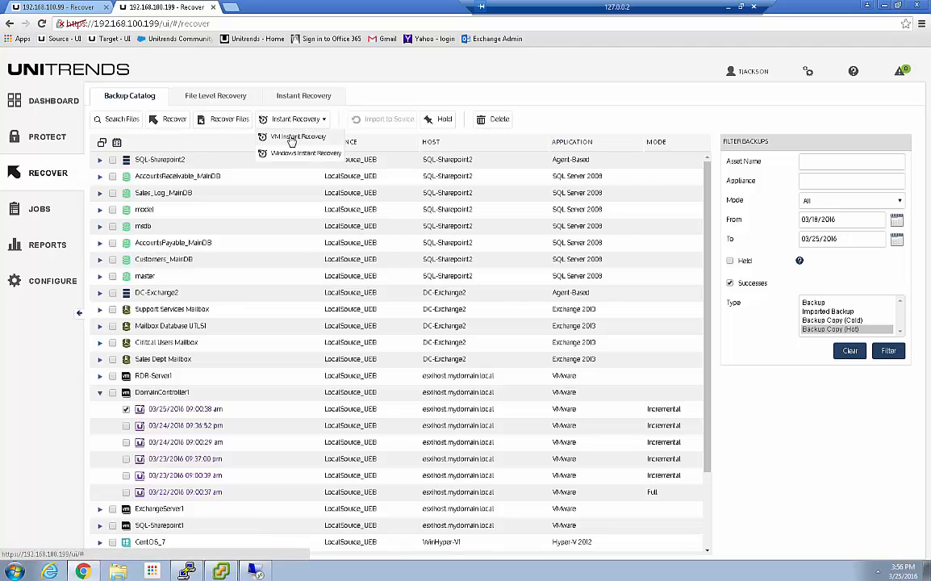
click(296, 137)
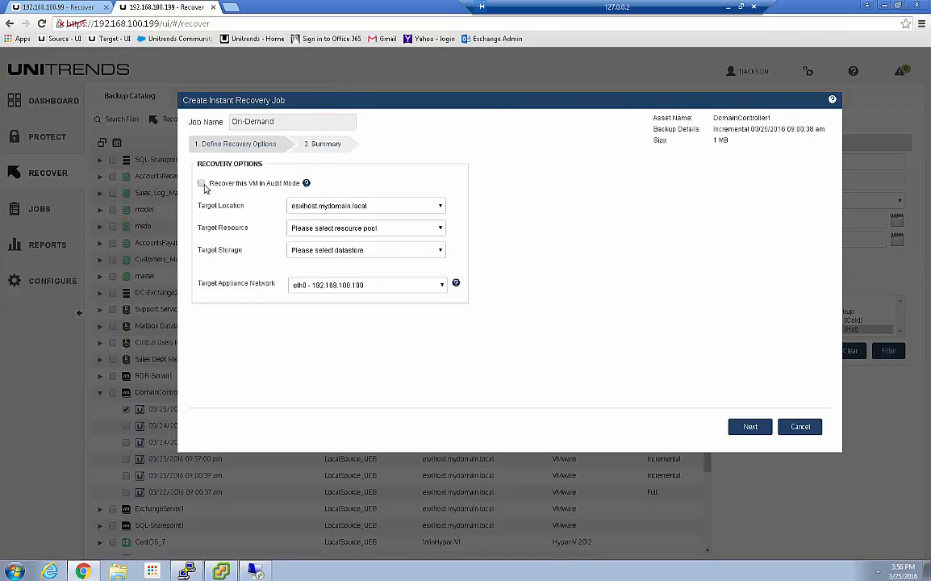
click(201, 184)
click(440, 229)
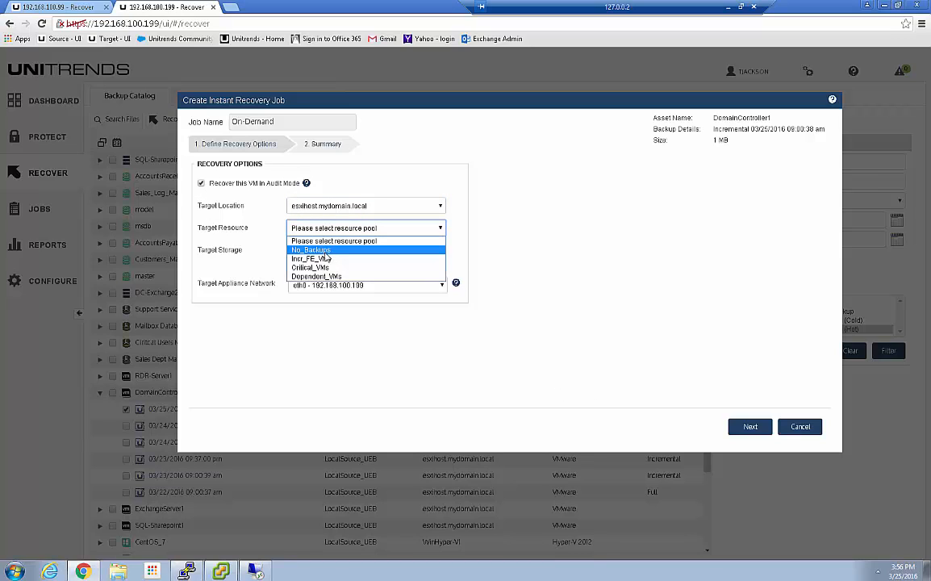
click(323, 250)
click(426, 251)
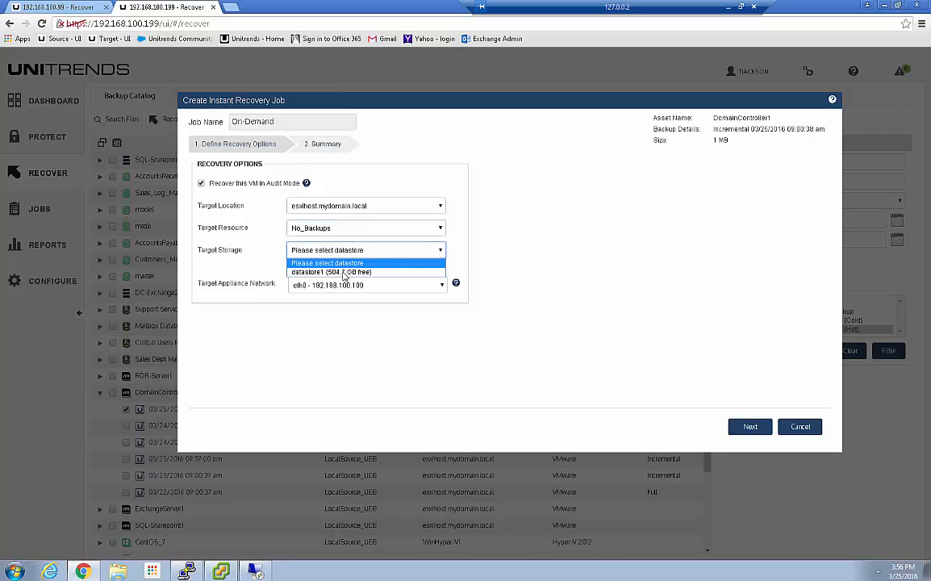
click(312, 250)
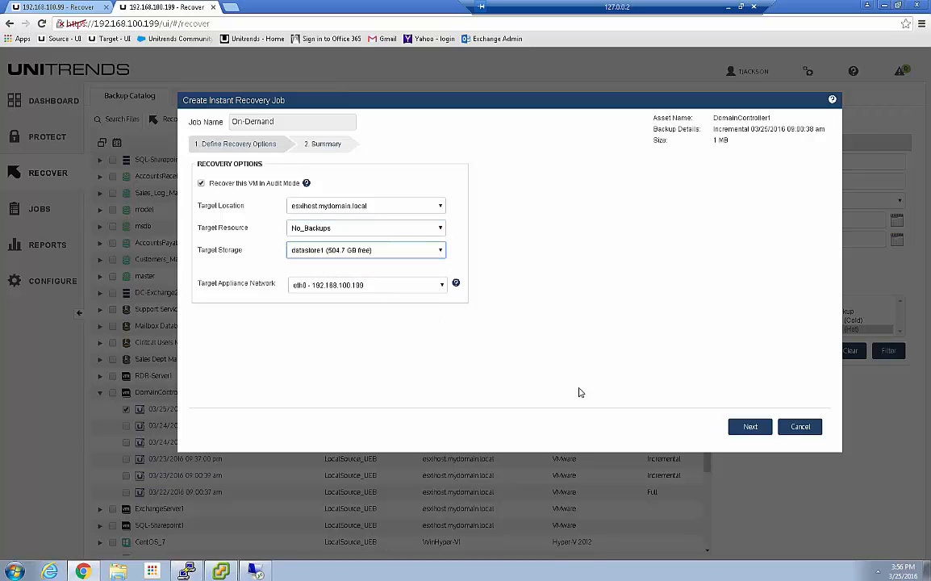
click(755, 432)
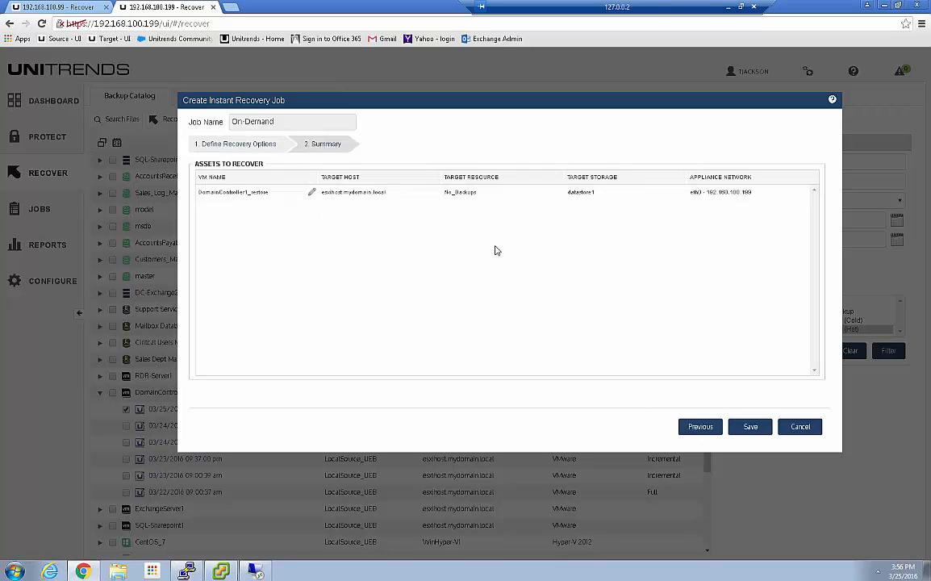
Rename the recovered VM as DomainController1_audit, then save the instant recovery job to start it.
click(311, 194)
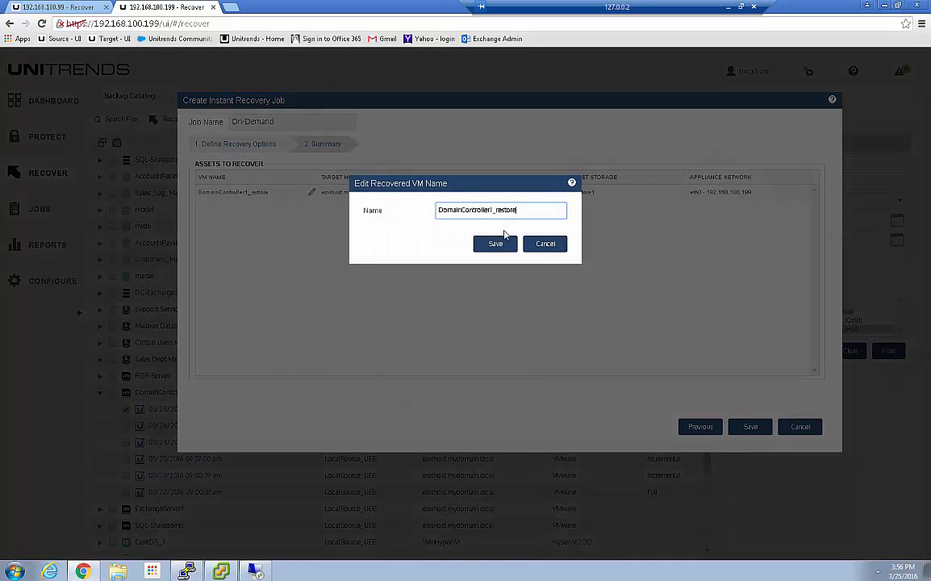
drag(497, 210, 556, 209)
text(audi)
click(495, 243)
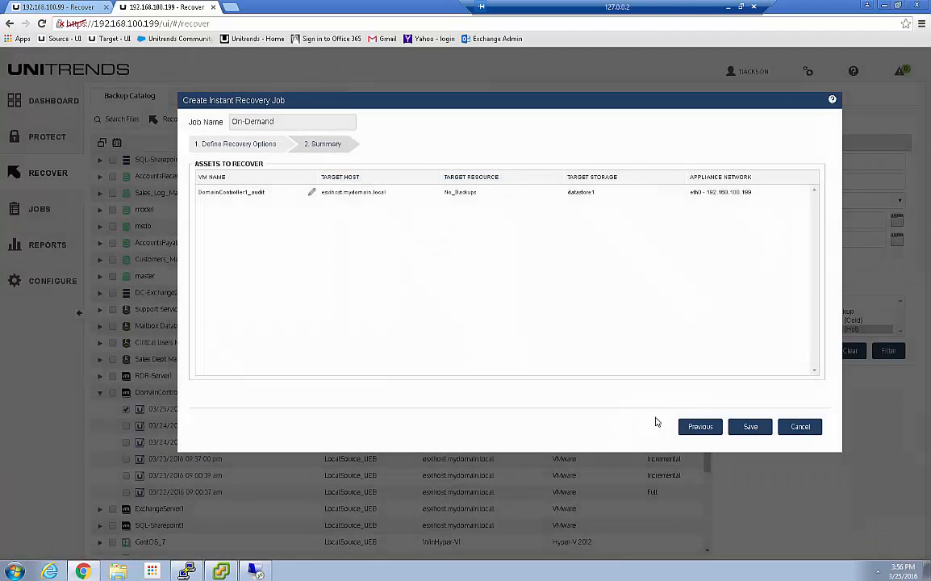
click(755, 427)
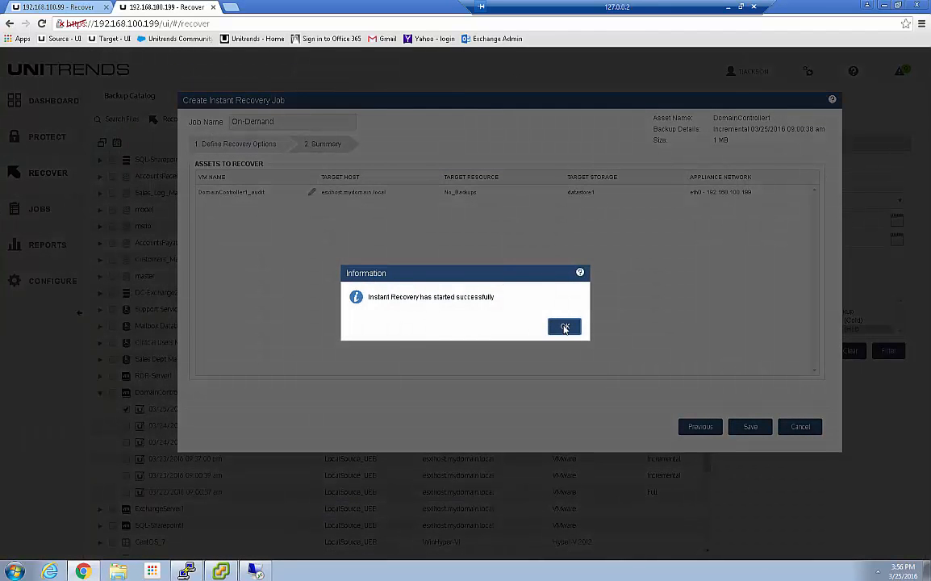
click(565, 328)
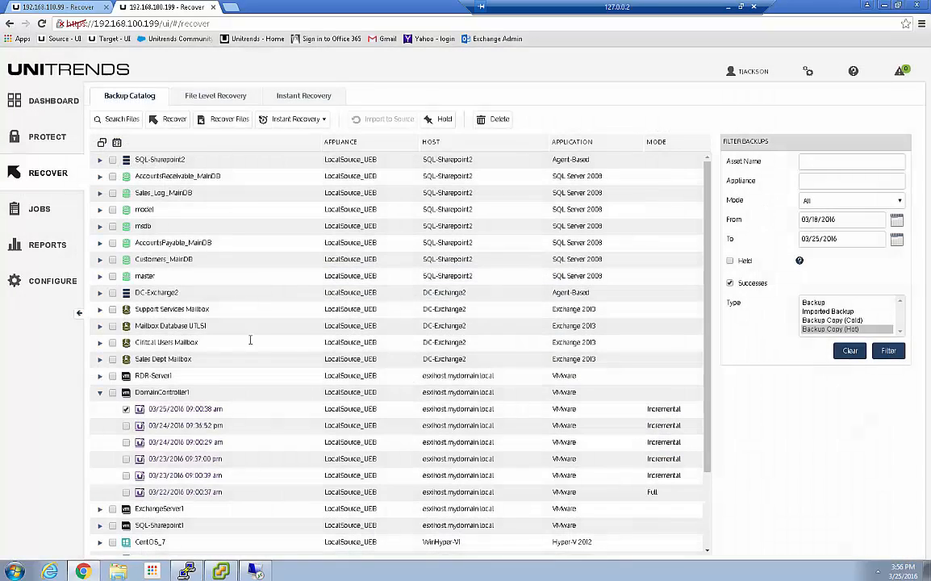
Switch to vSphere Client and check the No_Backups pool, the host's storage and the summary of DomainController1_audit.
click(219, 570)
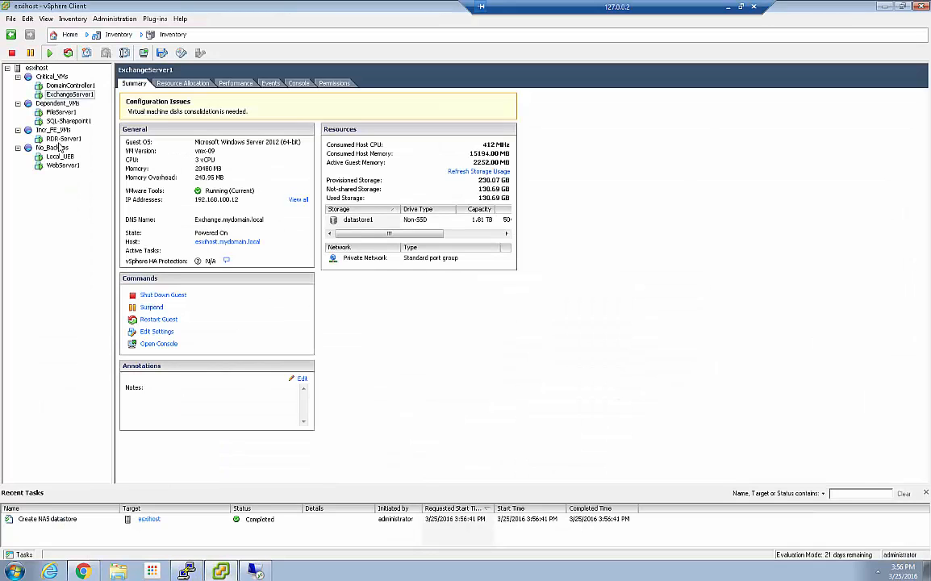
click(53, 148)
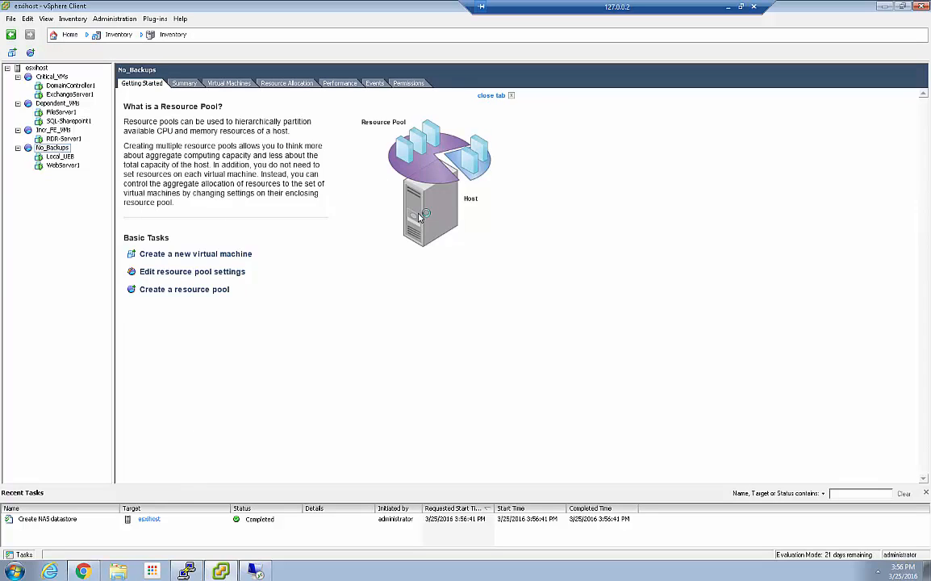
click(491, 96)
click(32, 68)
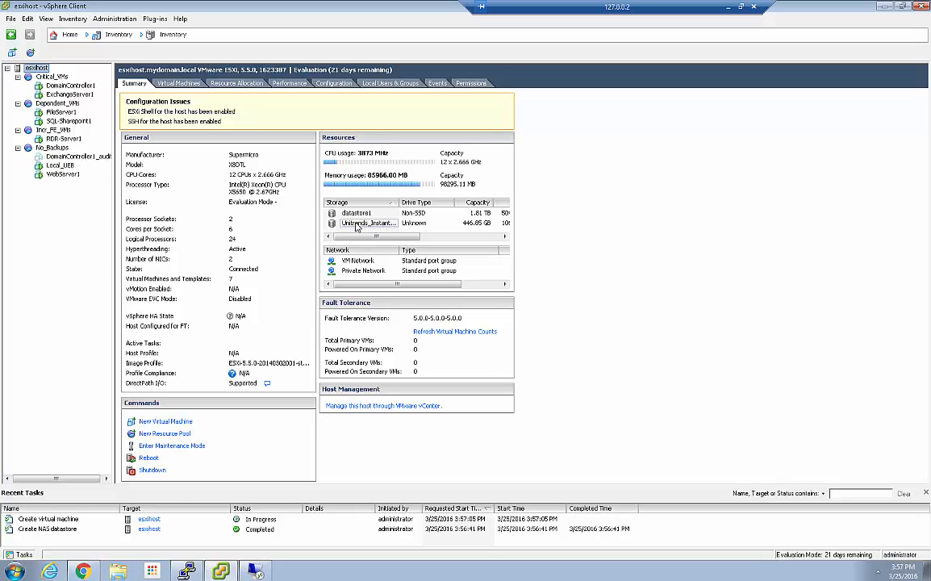
click(64, 155)
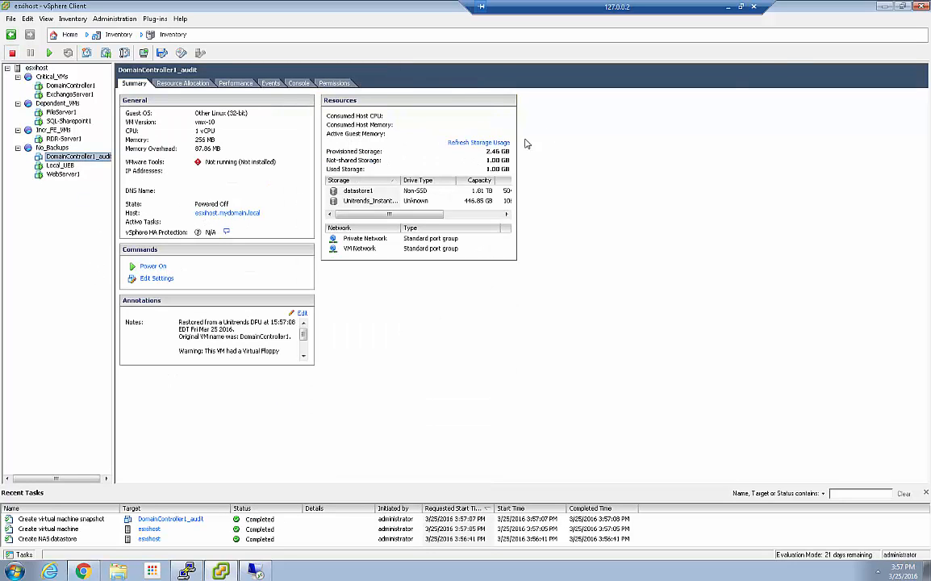
click(885, 8)
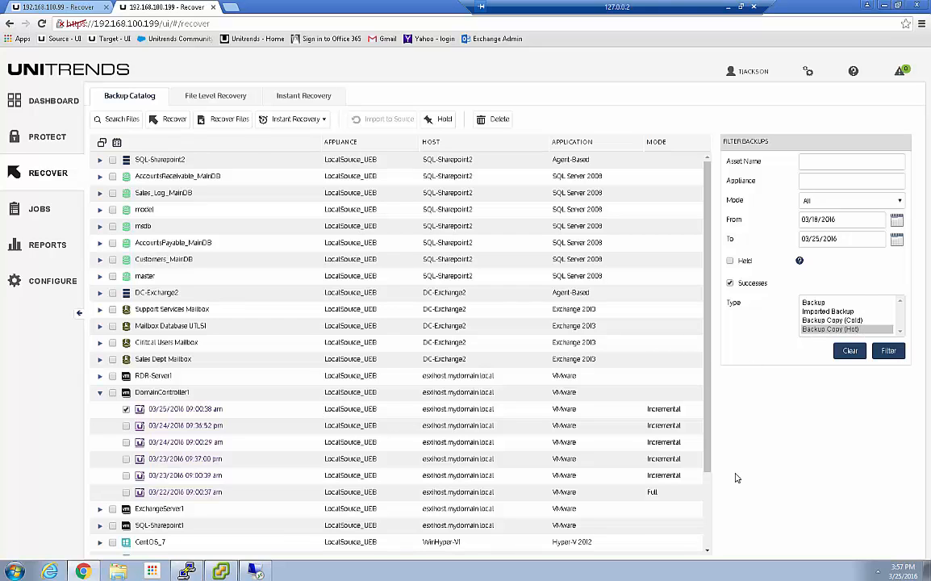
Switch to the source appliance's catalog and check the actions available for DomainController1's 03/25/2016 09:00:38 am and 03/22/2016 09:00:37 am cold copies.
click(56, 6)
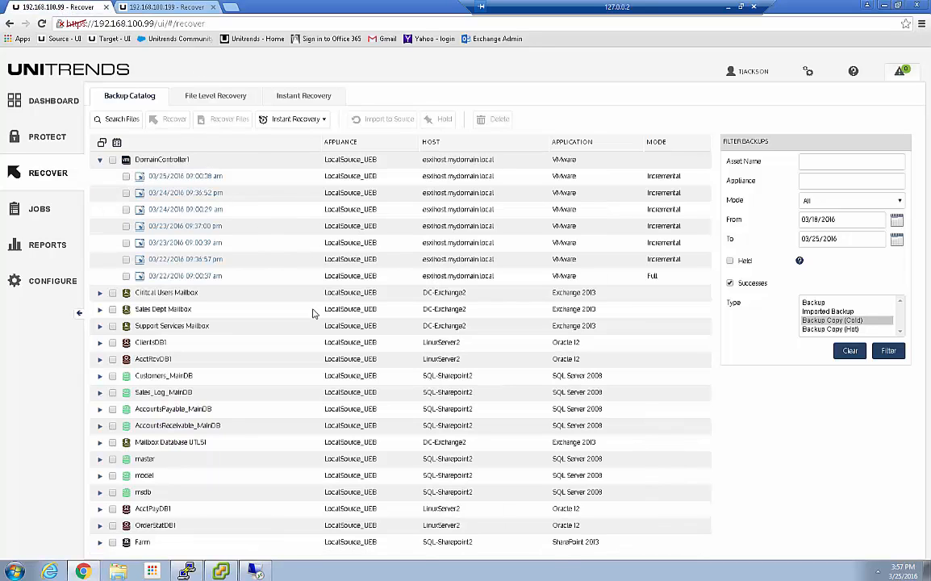
click(126, 177)
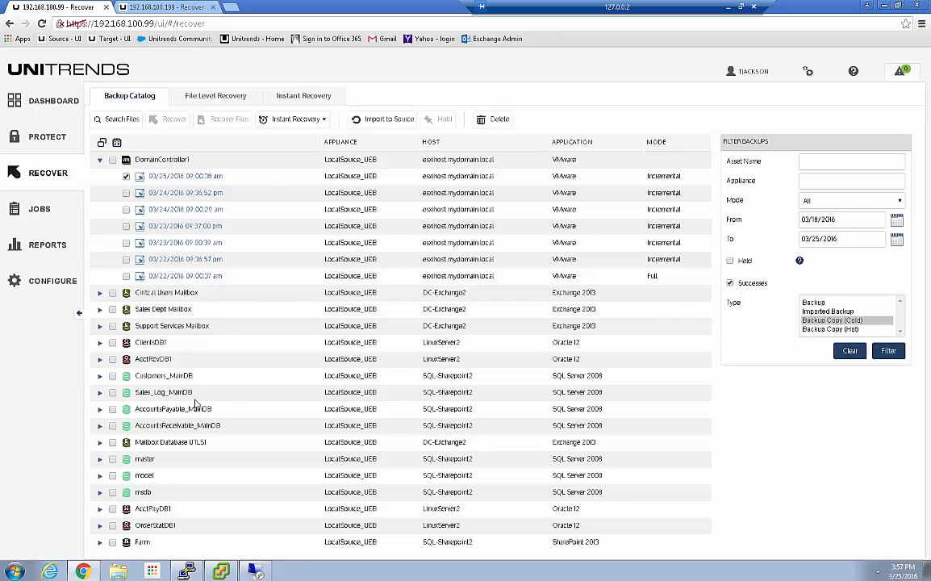
click(126, 178)
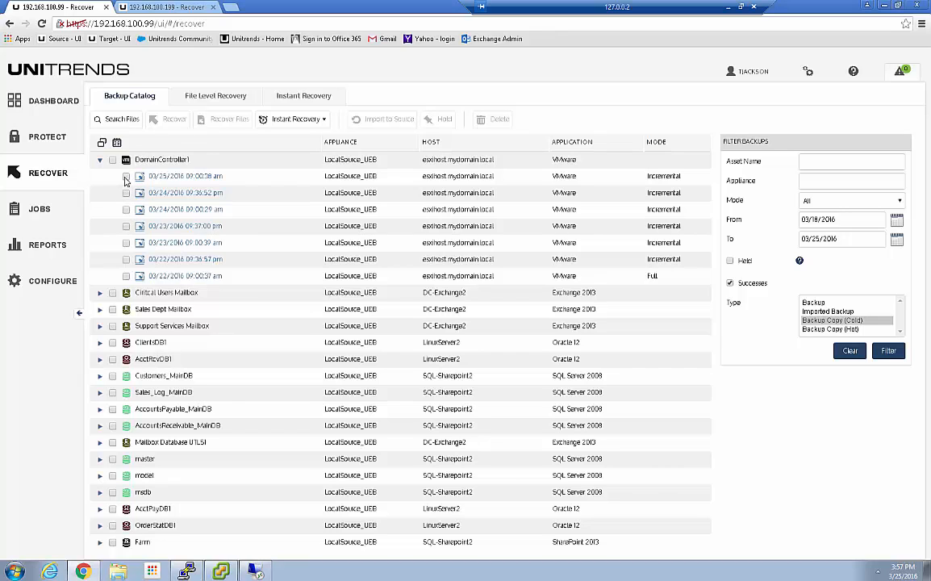
click(126, 276)
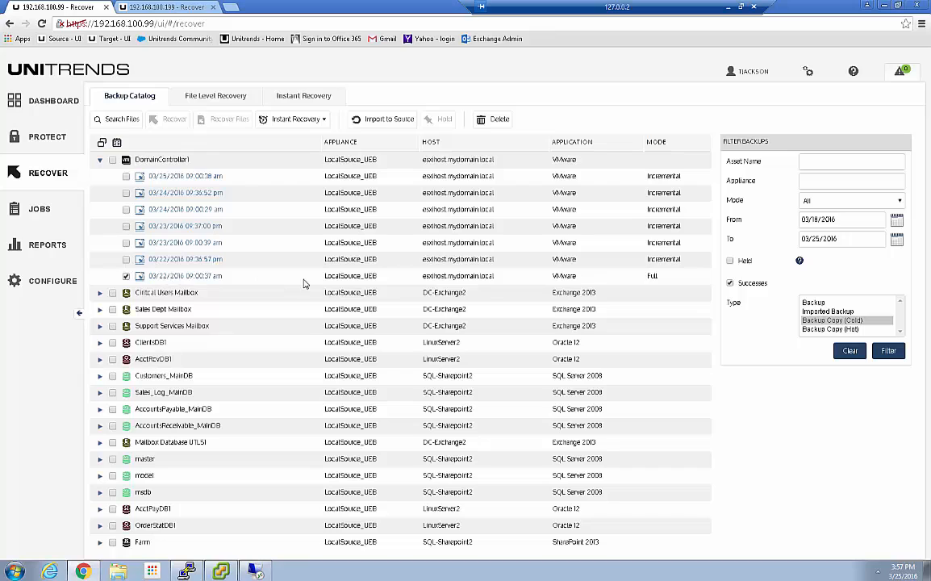
mouse_move(304, 283)
click(127, 276)
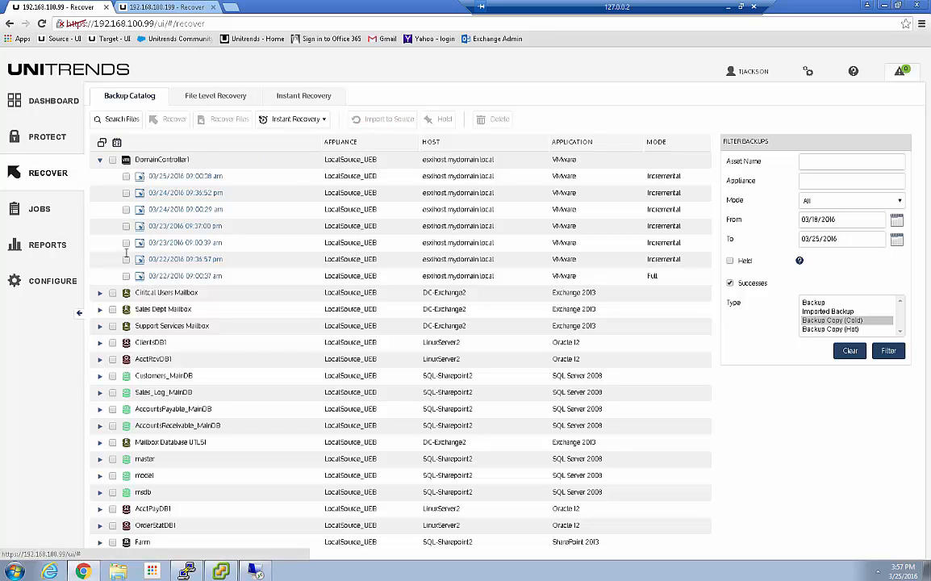
Review the related backup copies and import DomainController1's 03/22/2016 09:00:37 am full cold copy to the source.
click(126, 276)
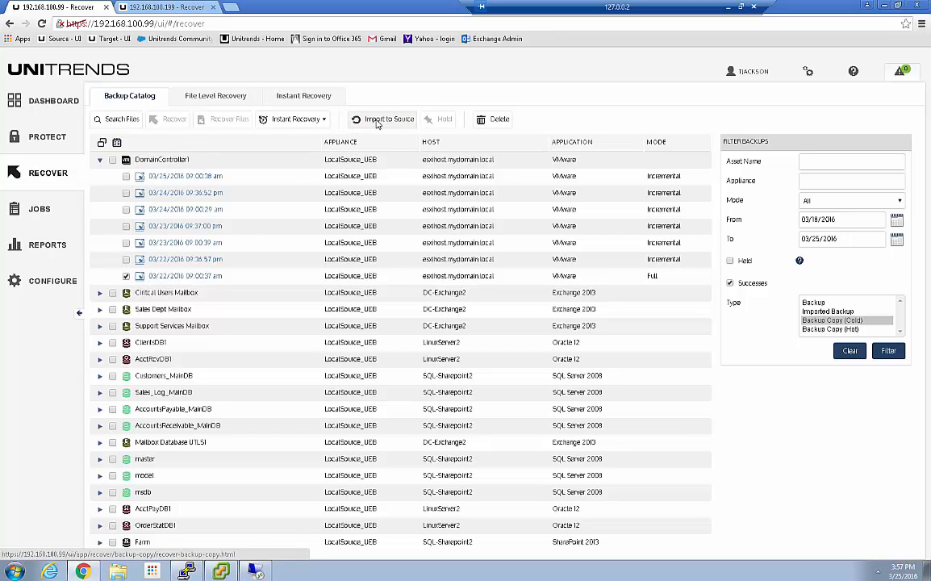
click(386, 122)
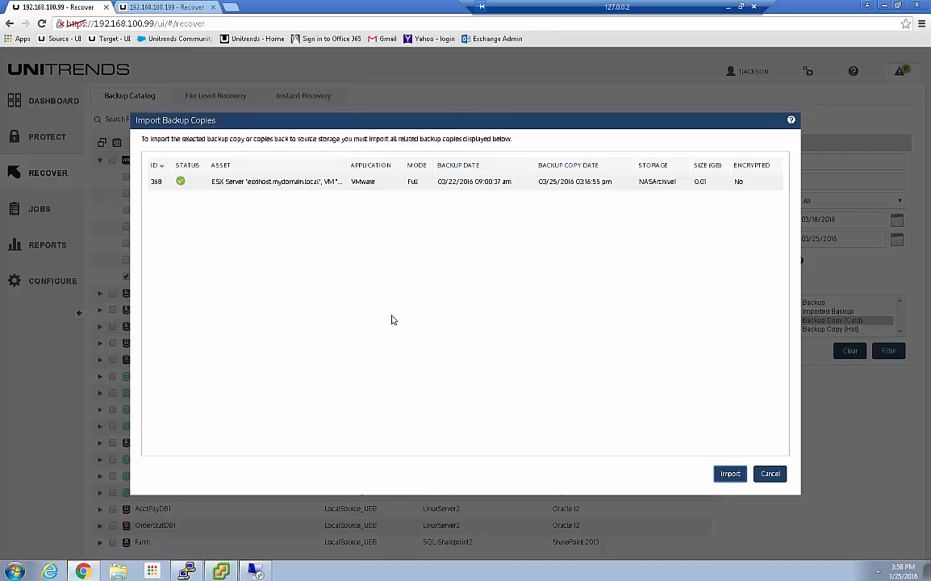
click(771, 475)
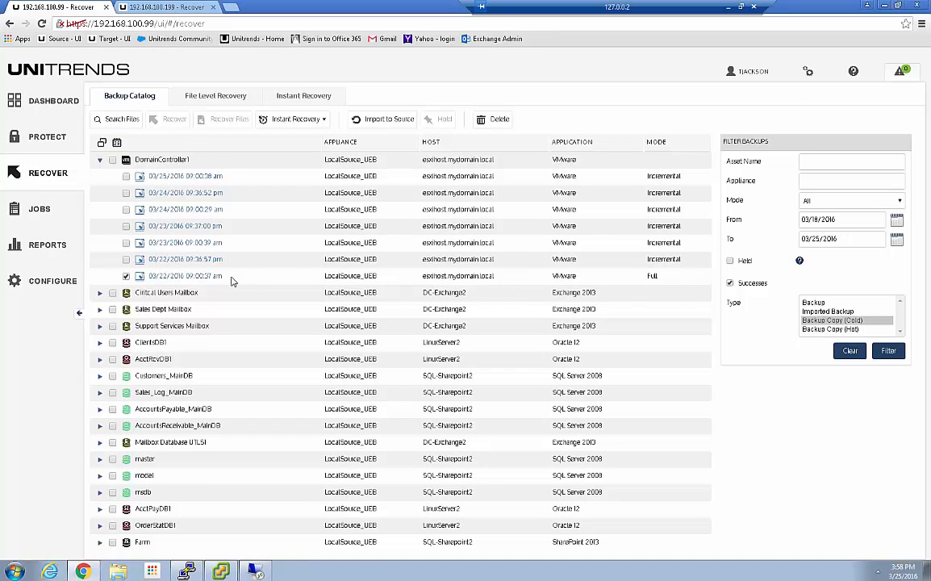
click(384, 121)
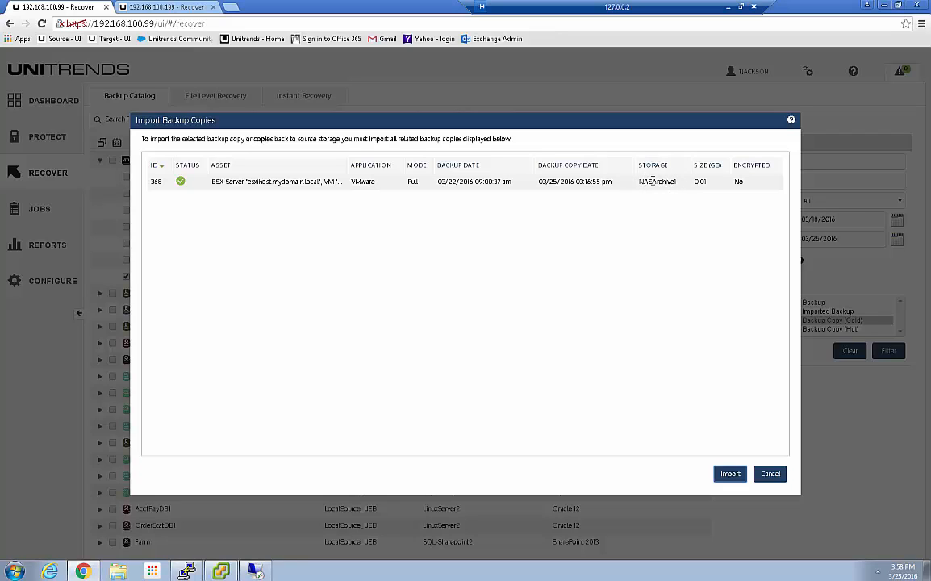
double_click(731, 475)
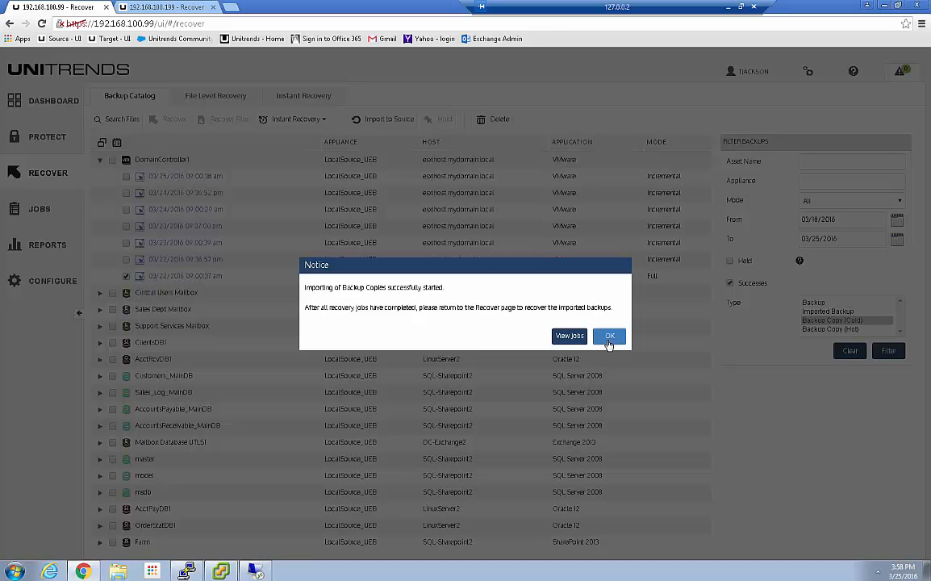
View the source appliance's active jobs to check on the import.
click(569, 335)
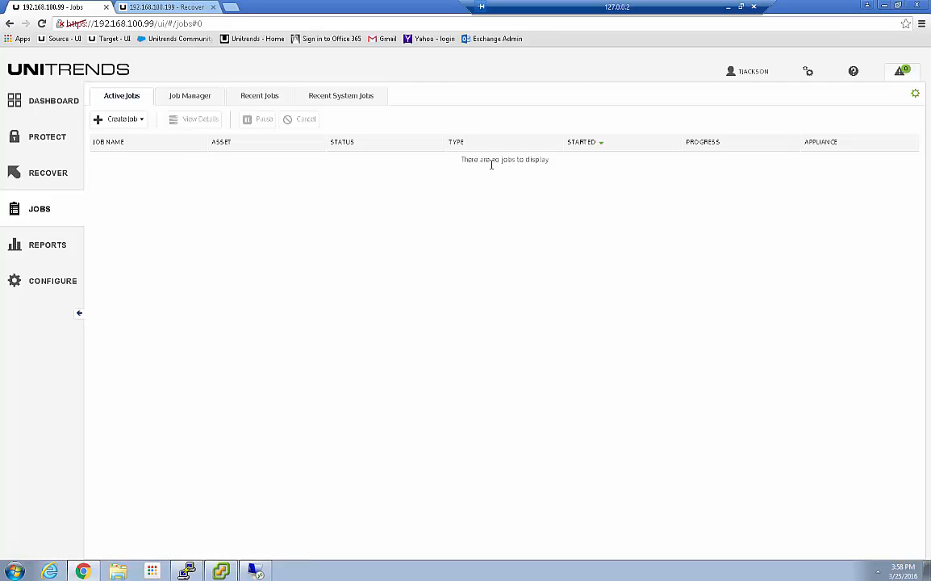
click(194, 96)
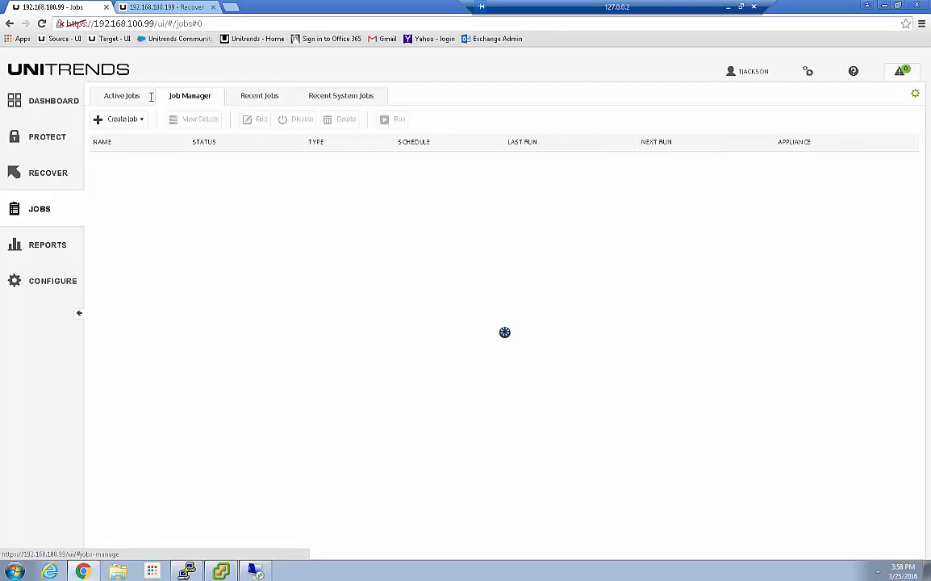
click(128, 100)
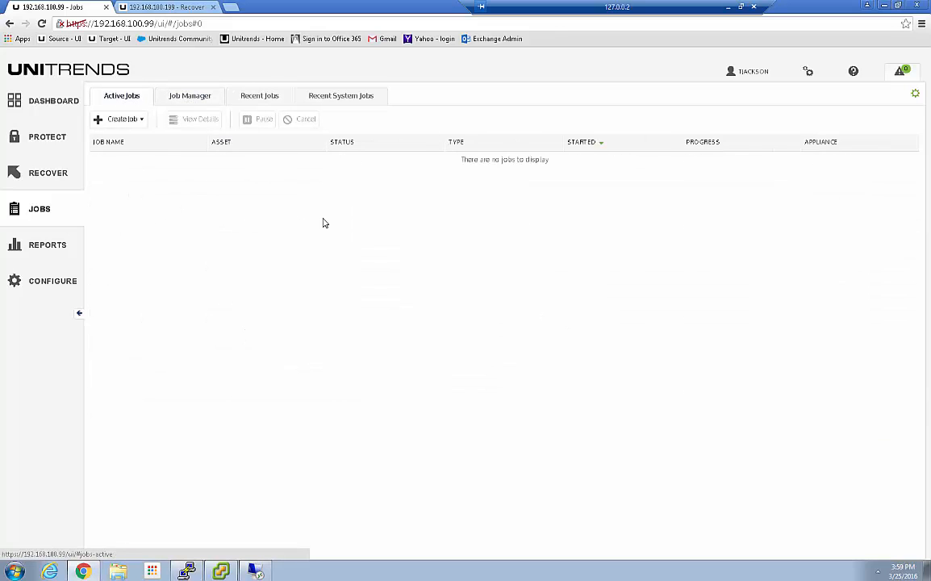
Filter the source appliance's backup catalog by the Imported Backup type and expand DomainController1.
click(42, 173)
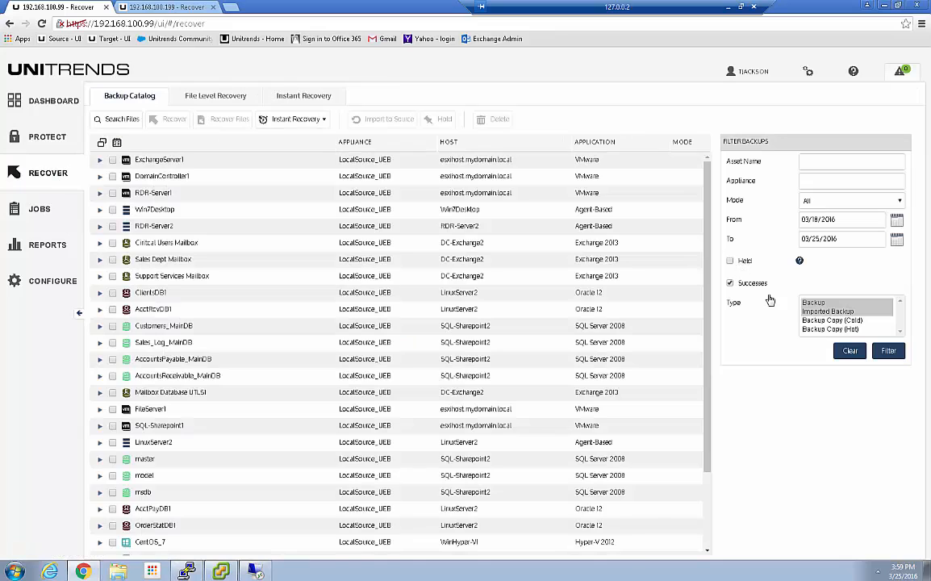
click(817, 305)
click(827, 312)
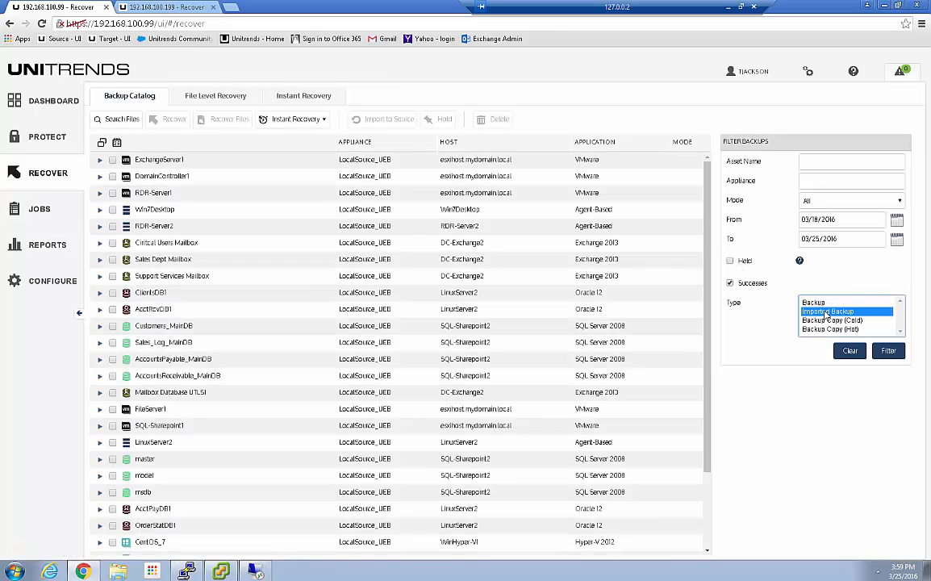
click(889, 352)
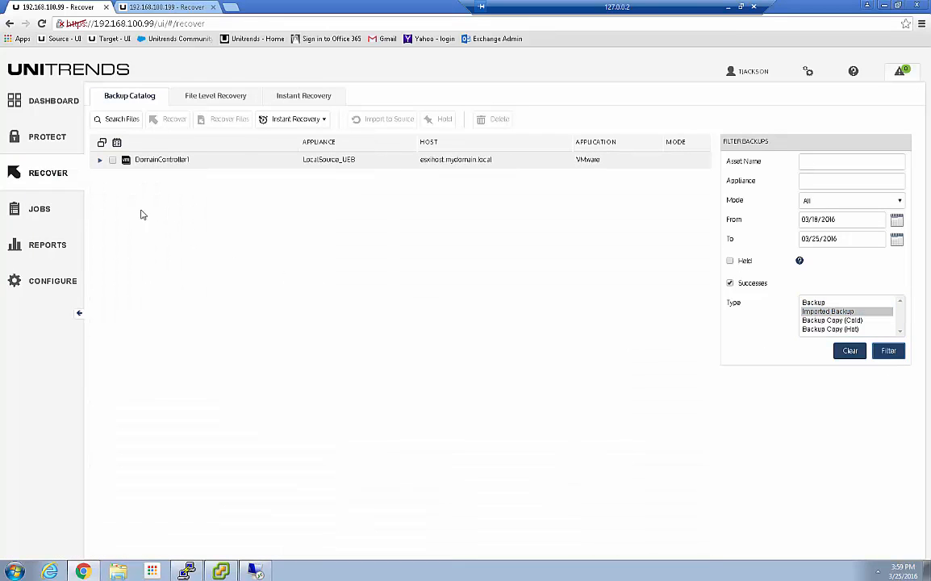
click(99, 160)
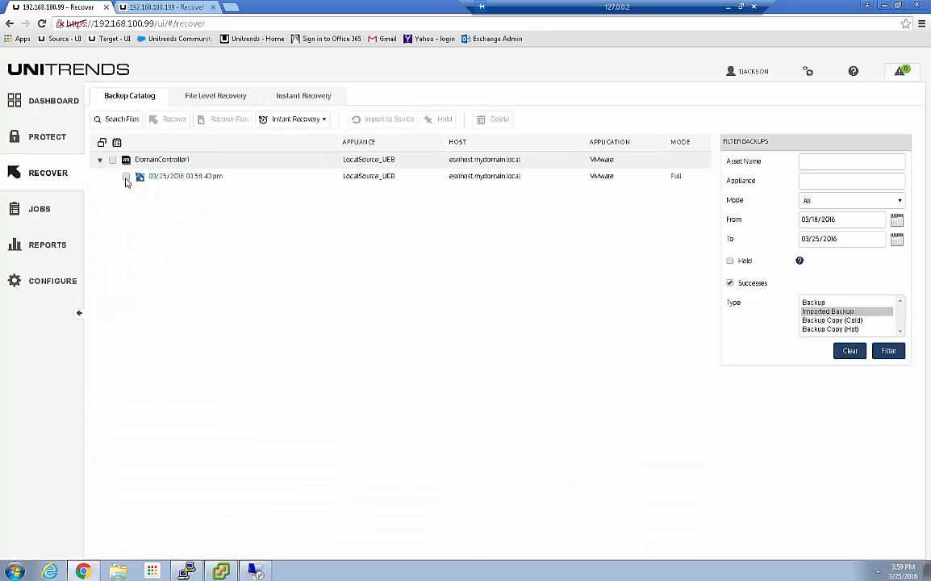
Set up a VM instant recovery of DomainController1's imported backup in audit mode, using resource No_Backups and storage datastore1.
click(126, 177)
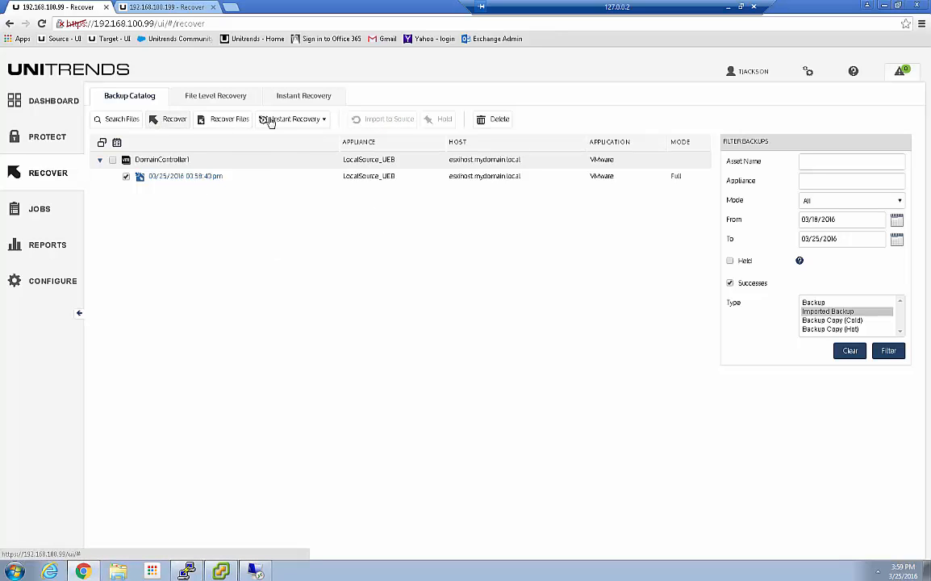
click(324, 121)
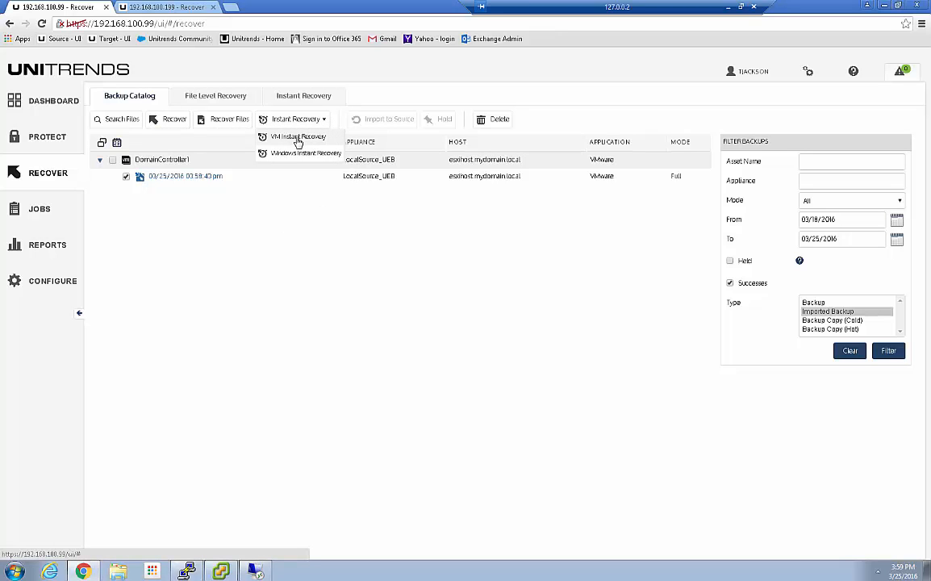
click(296, 139)
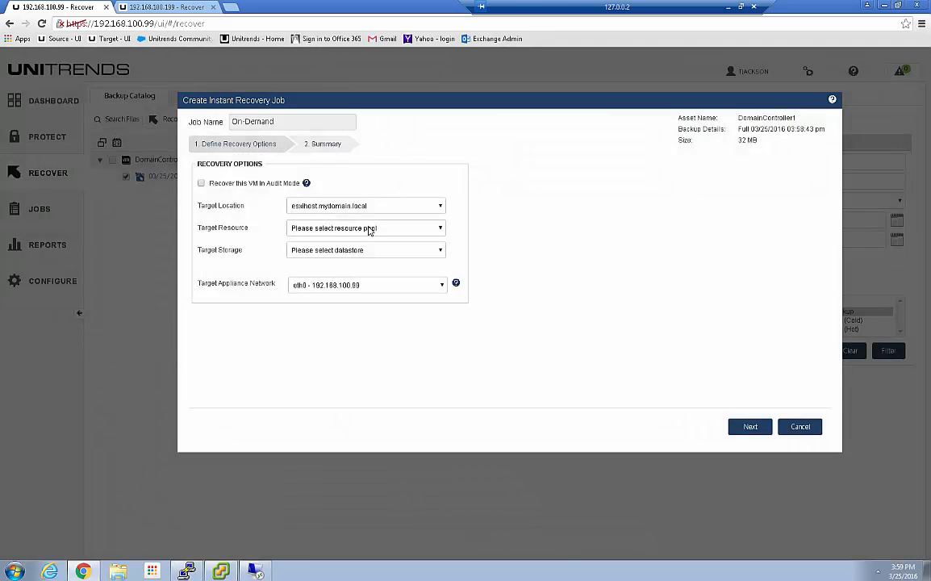
click(368, 228)
click(309, 248)
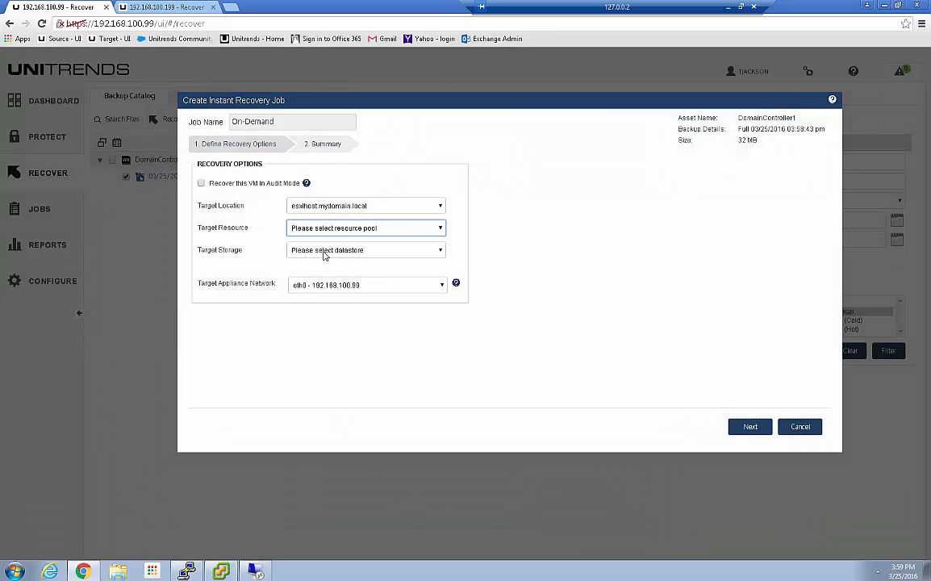
click(352, 257)
click(309, 272)
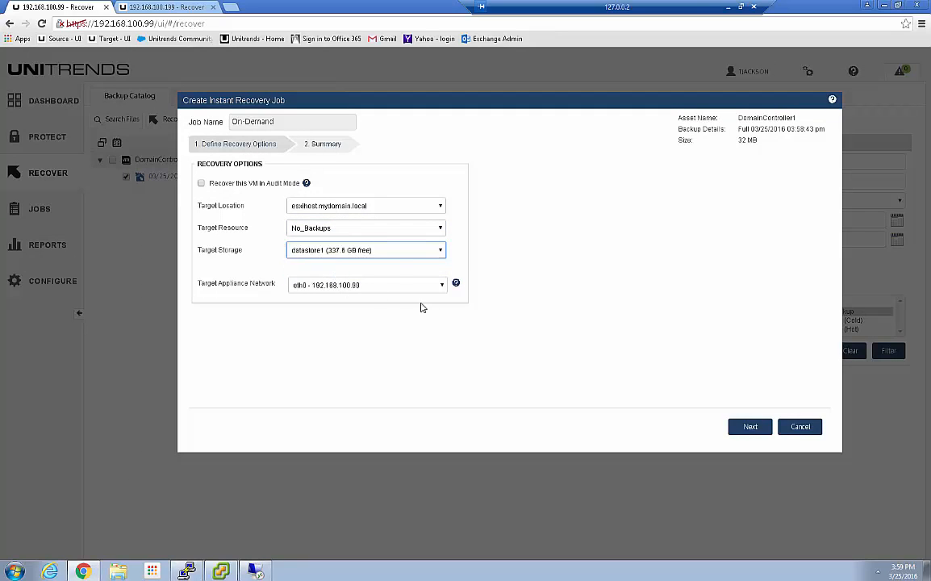
click(201, 184)
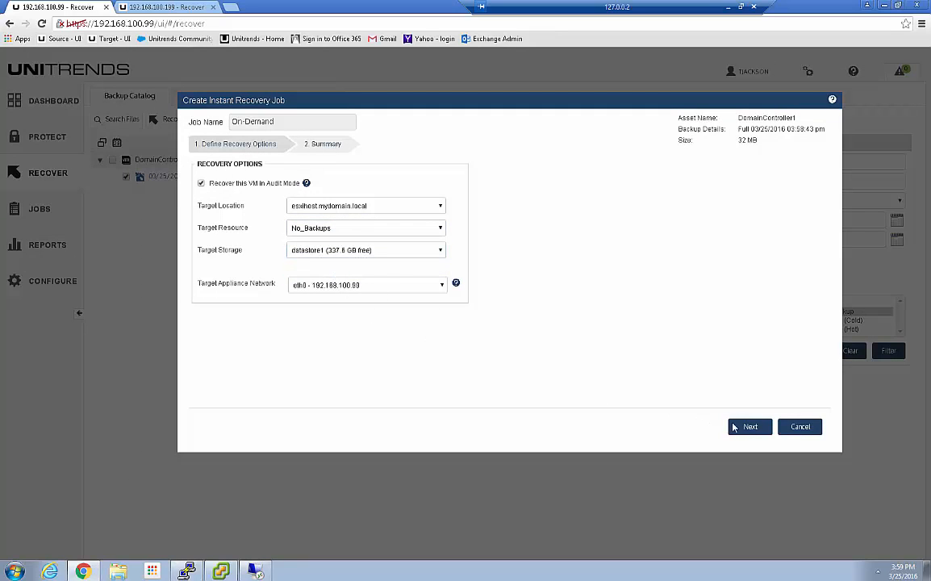
click(742, 427)
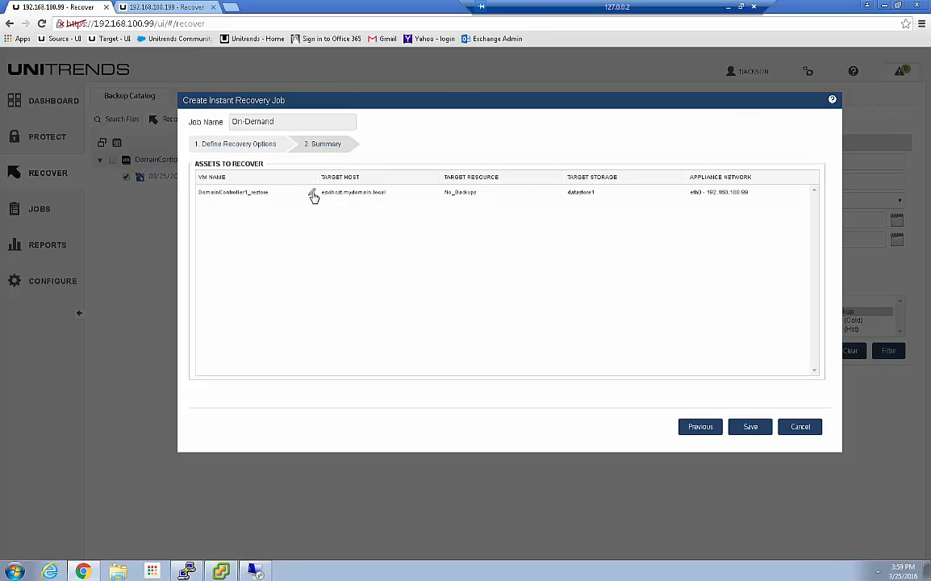
Name the recovered VM DomainController1_CS_Audit and start the instant recovery job.
click(312, 194)
drag(496, 211, 568, 213)
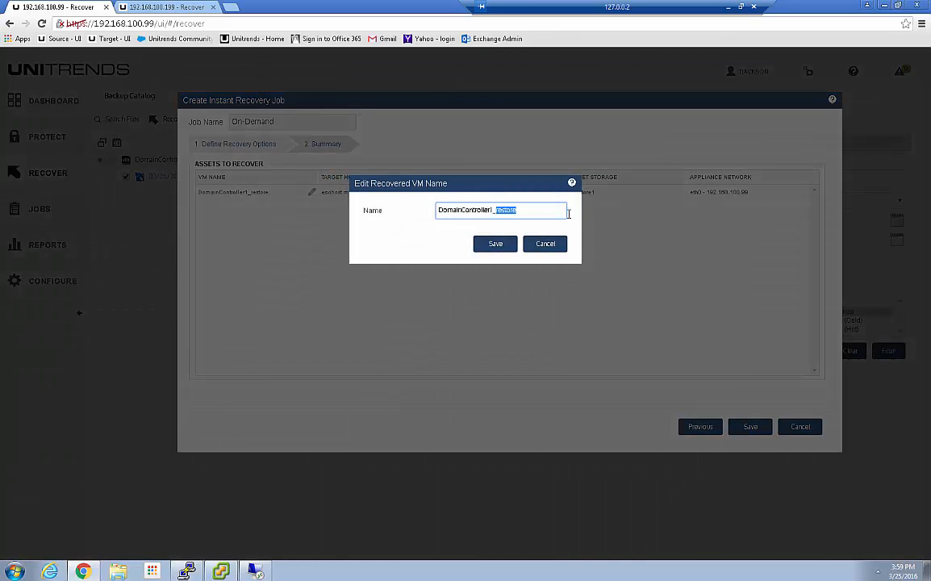
text(CS_Audi)
click(496, 245)
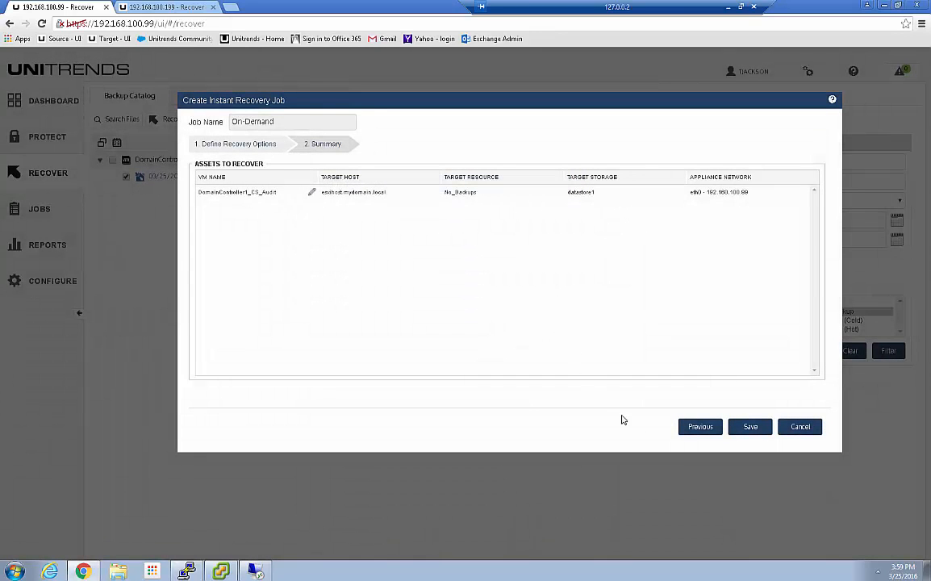
click(754, 431)
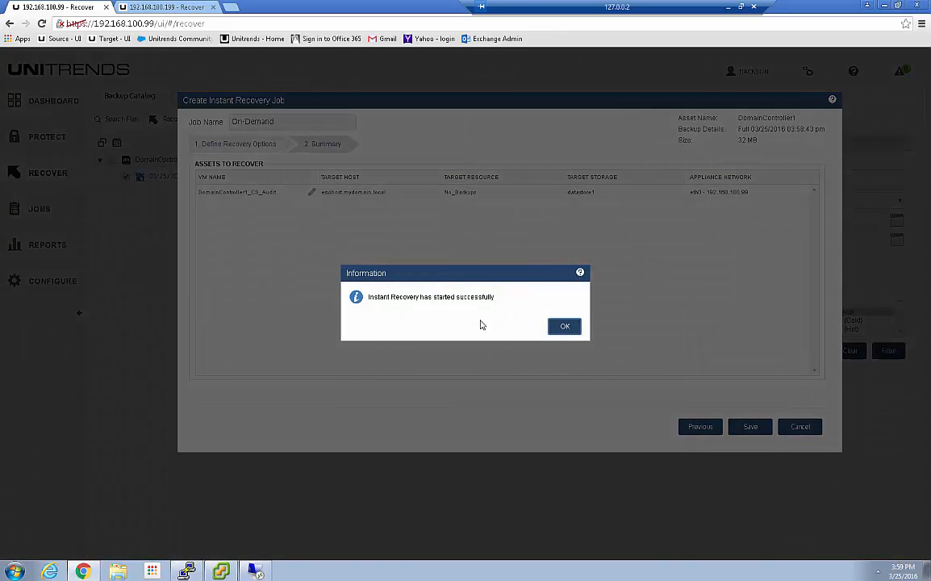
click(576, 329)
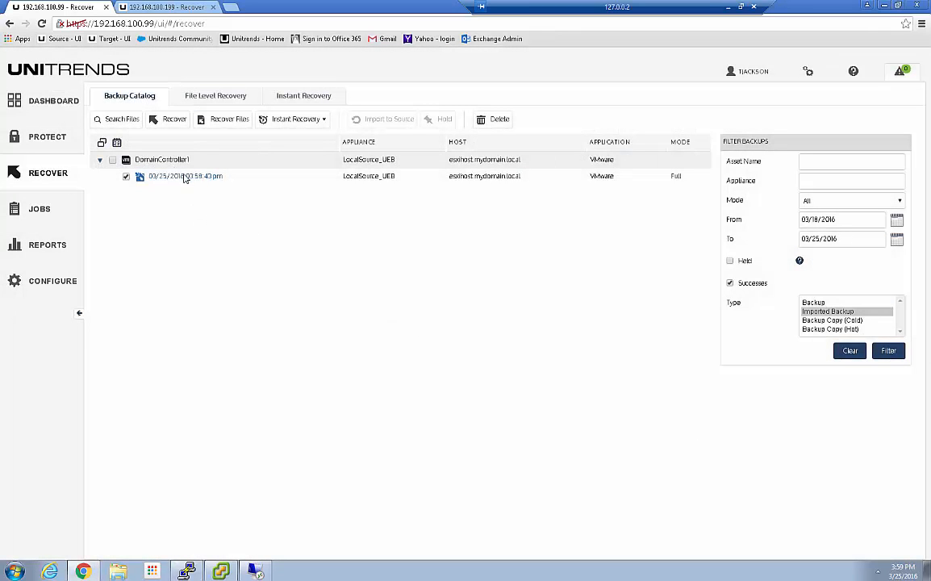
Switch to vSphere Client and browse the Unitrends instant recovery datastore attached to DomainController1_audit.
click(221, 571)
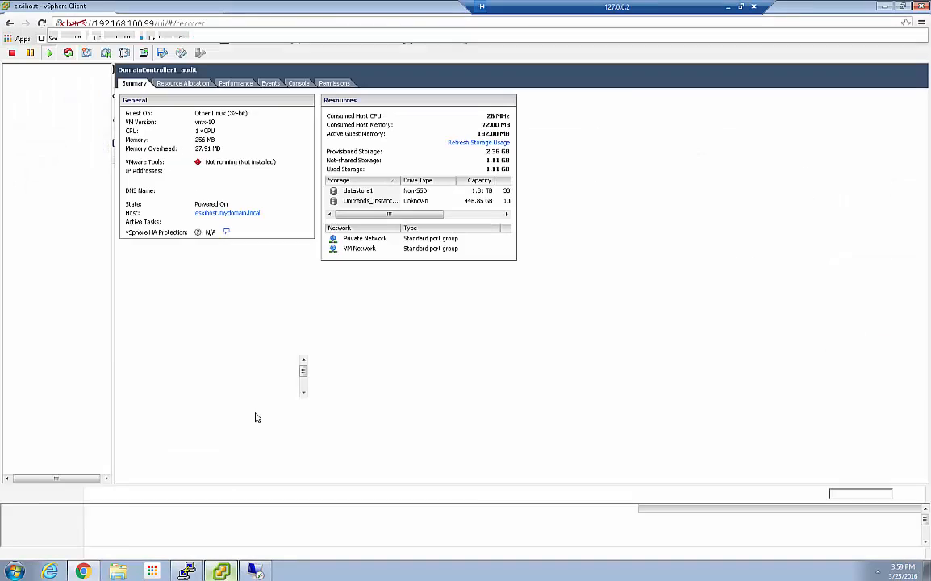
right_click(358, 202)
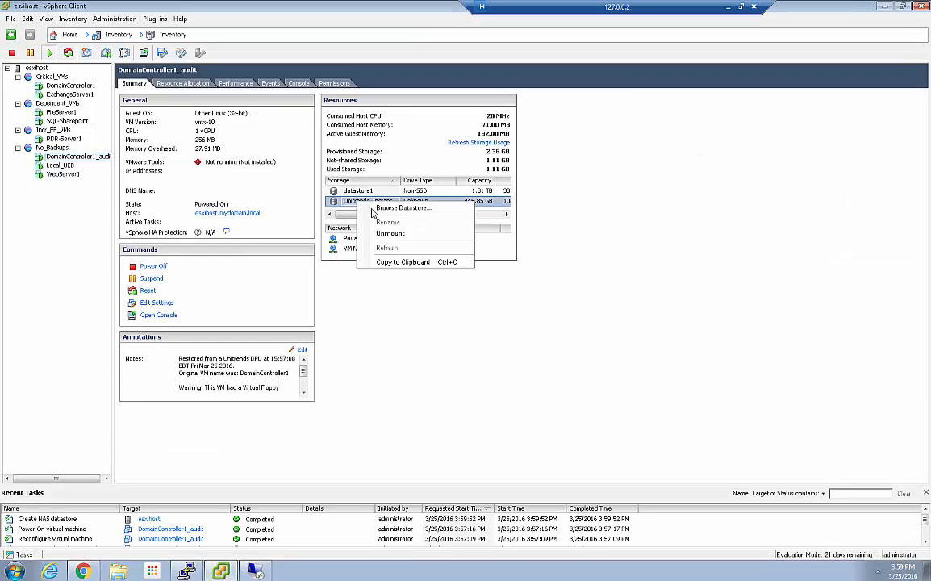
click(395, 209)
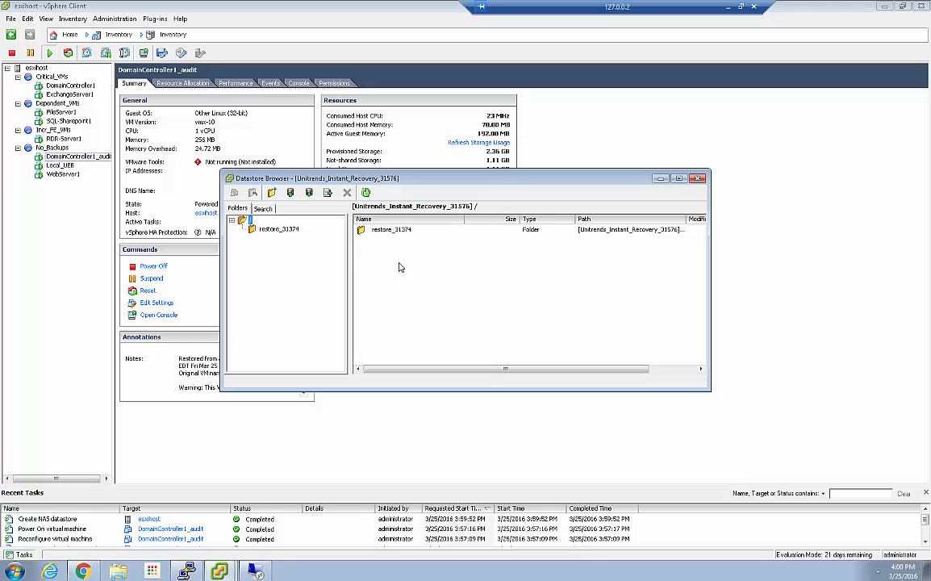
click(697, 178)
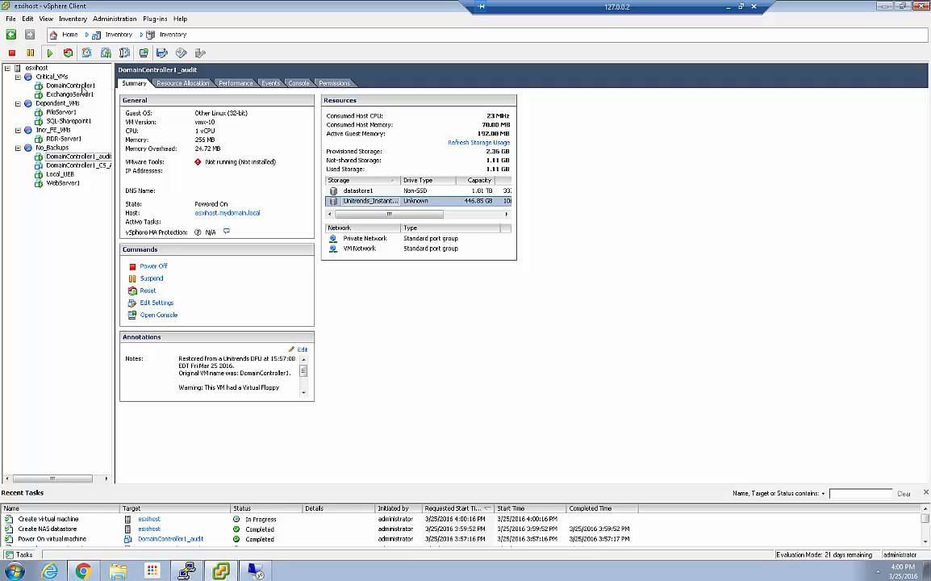
View the DomainController1_CS_Audit summary and check DomainController1_audit's console to see that it has booted.
click(76, 165)
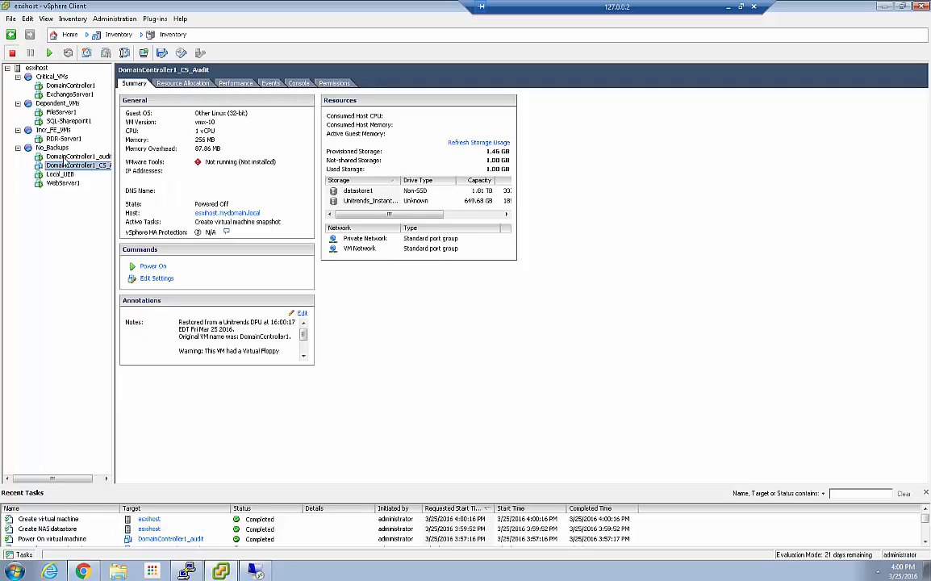
key(Up)
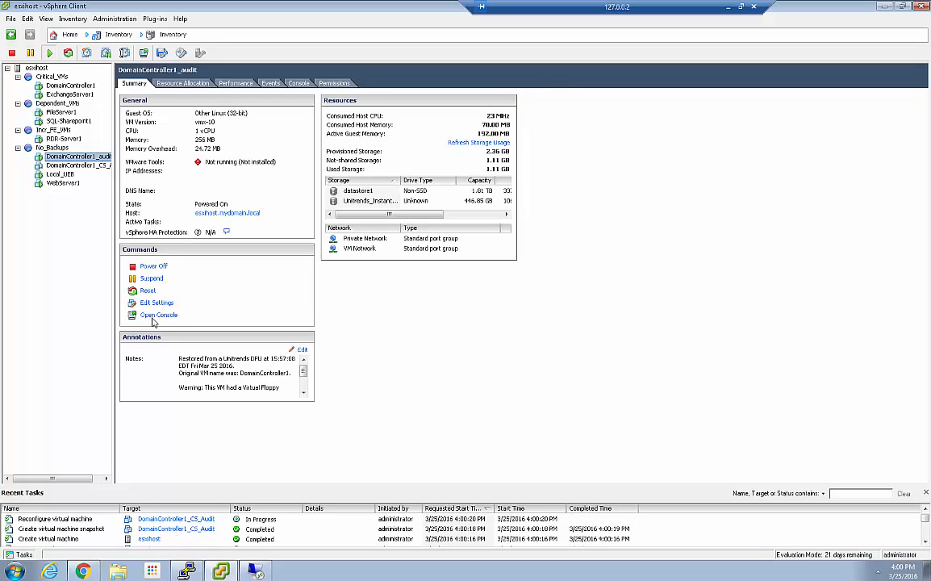
click(156, 315)
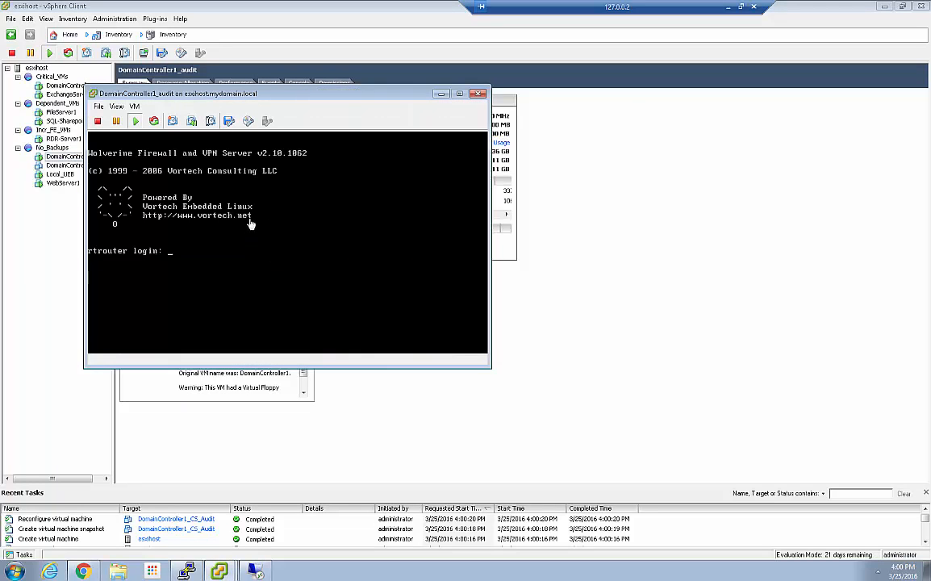
click(477, 95)
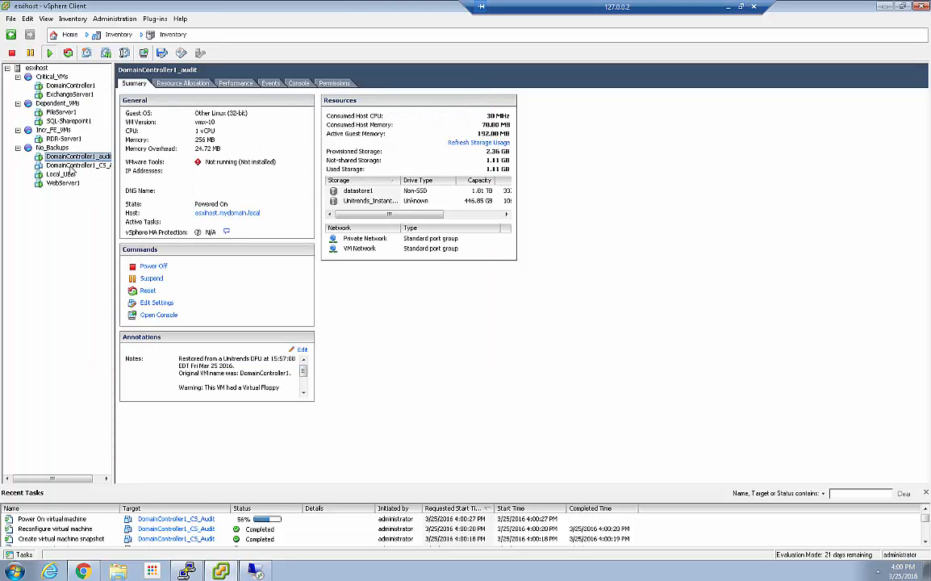
Check the console of the DomainController1_CS_Audit virtual machine to see whether it boots, and close it.
click(71, 166)
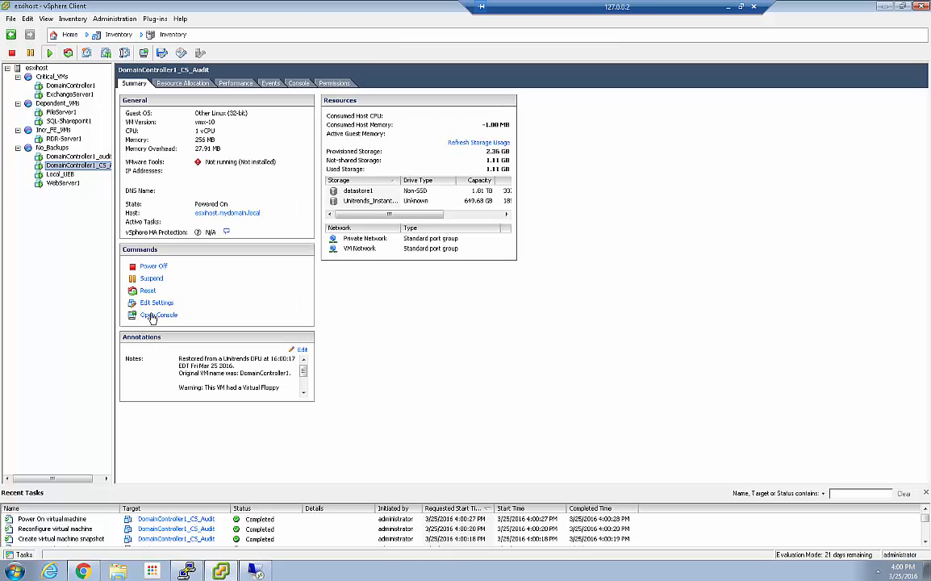
click(151, 315)
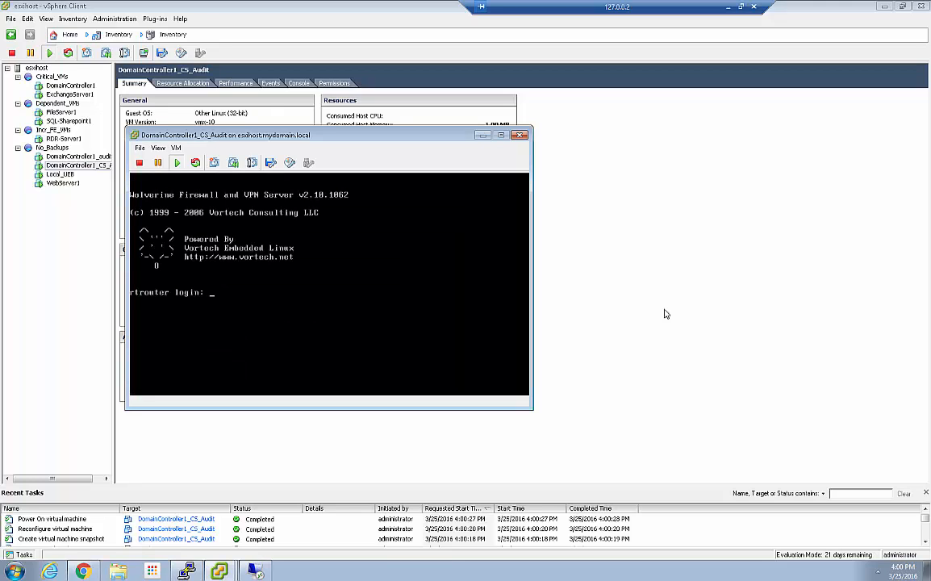
click(520, 136)
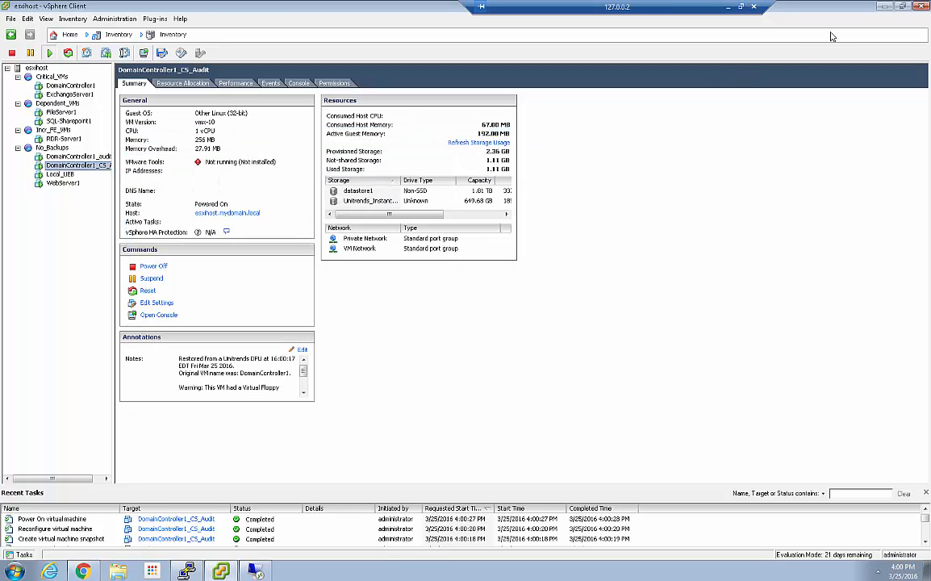
Return to the source appliance in Chrome and tear down the DomainController1_CS_Audit instant recovery session.
click(84, 572)
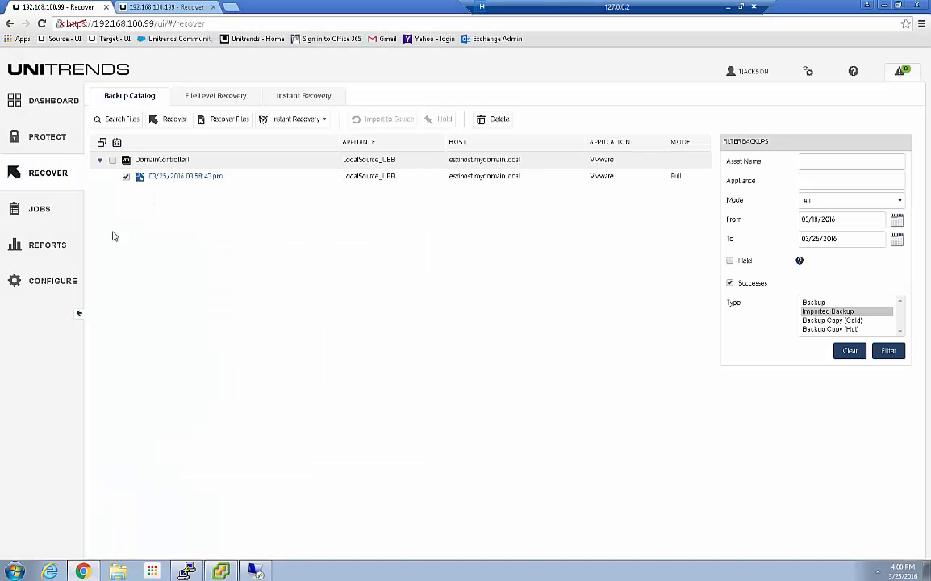
click(305, 96)
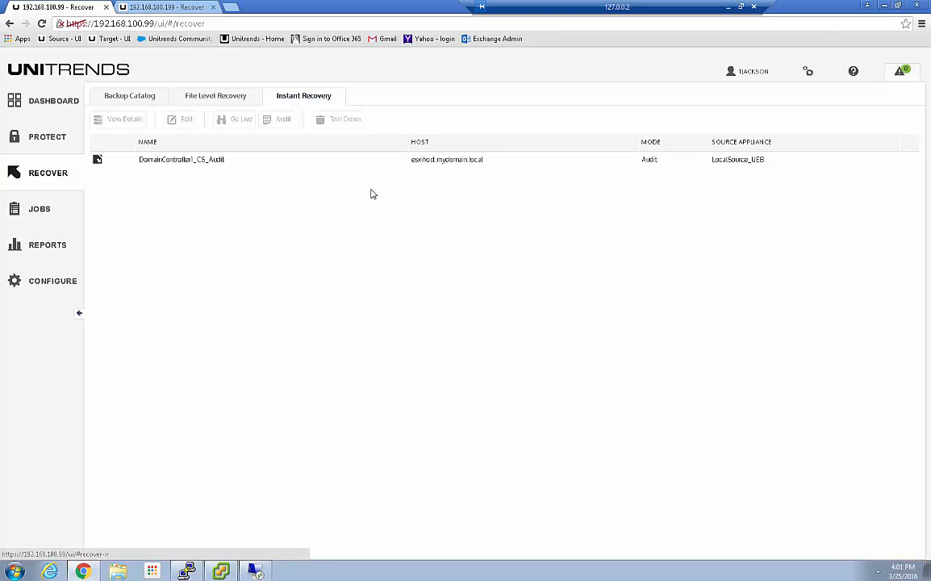
click(190, 160)
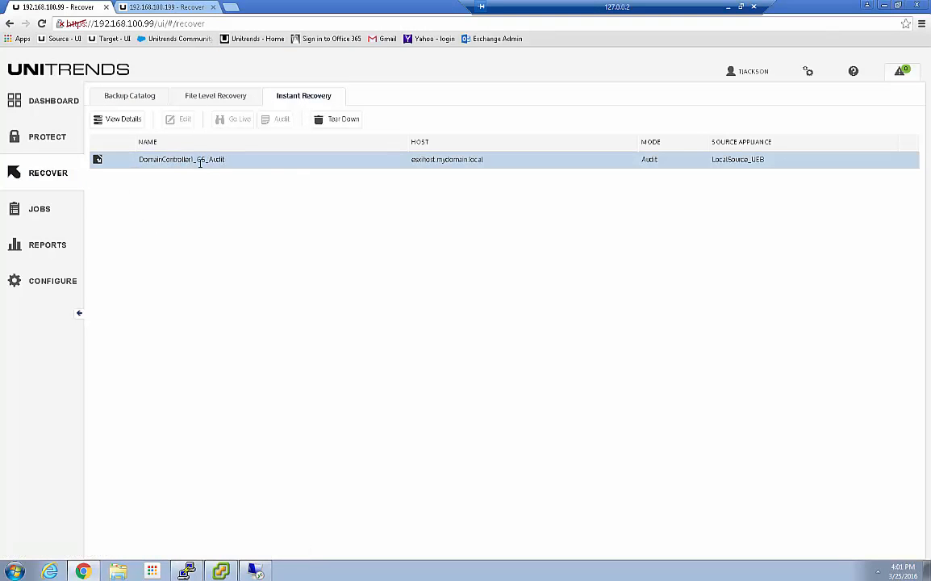
click(342, 120)
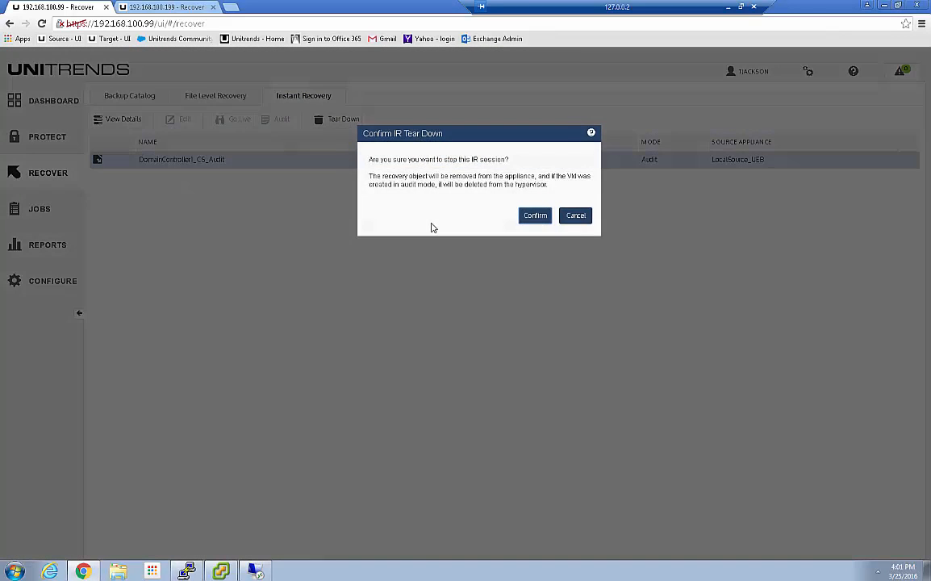
click(537, 217)
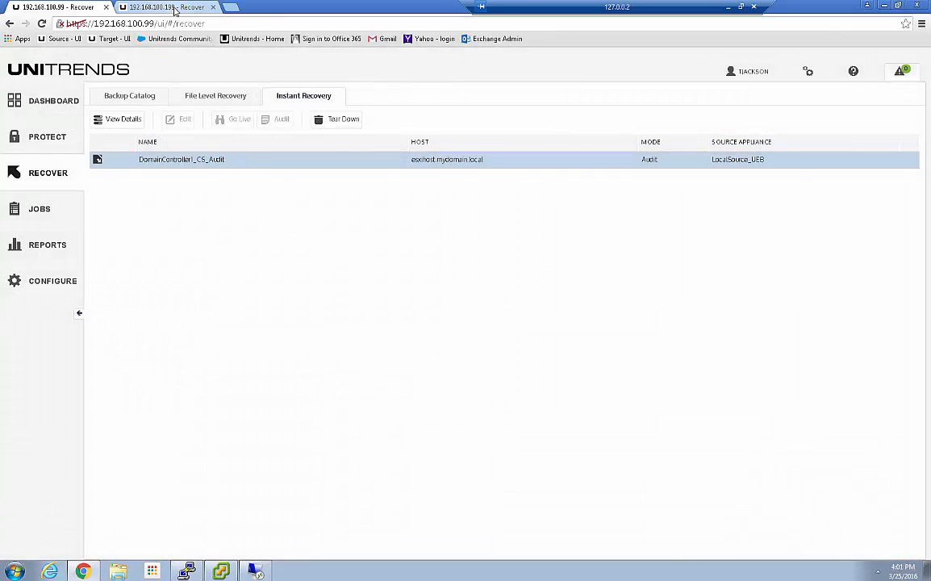
Switch to the target appliance's instant recovery sessions and tear down DomainController1_audit.
click(172, 9)
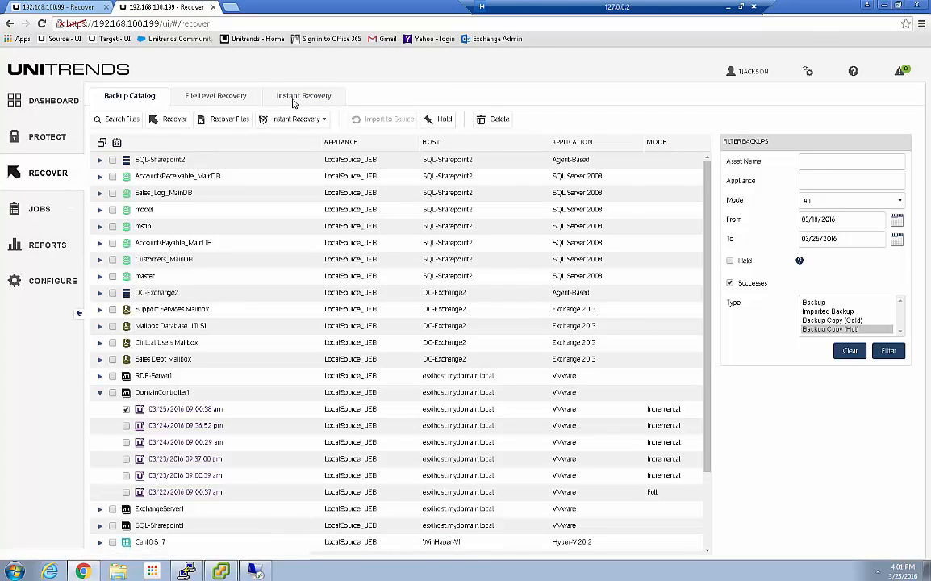
click(317, 96)
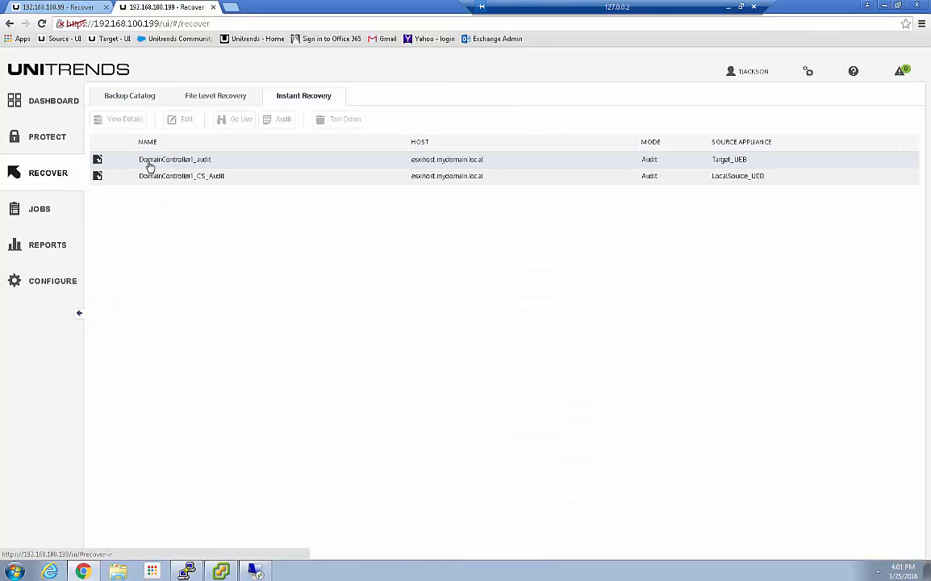
click(169, 177)
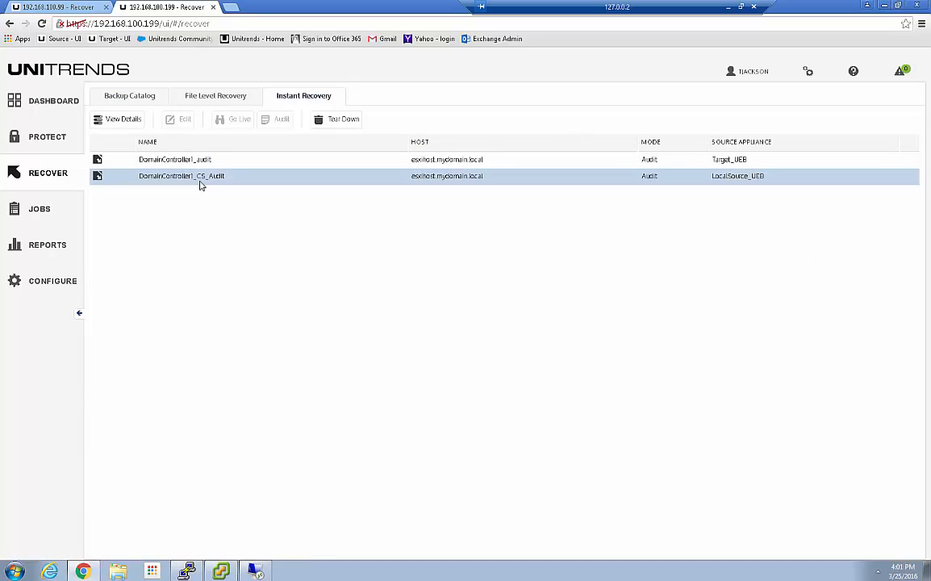
click(165, 159)
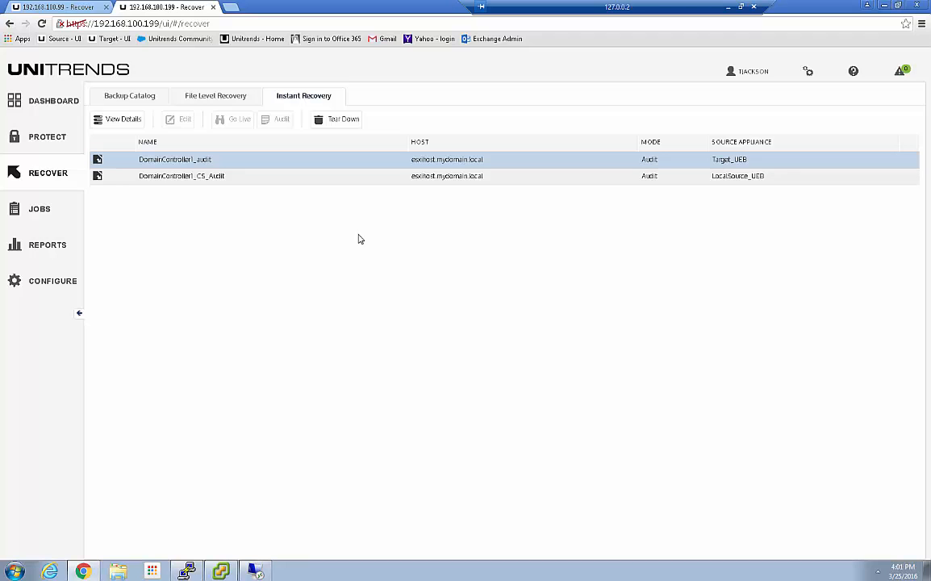
click(342, 121)
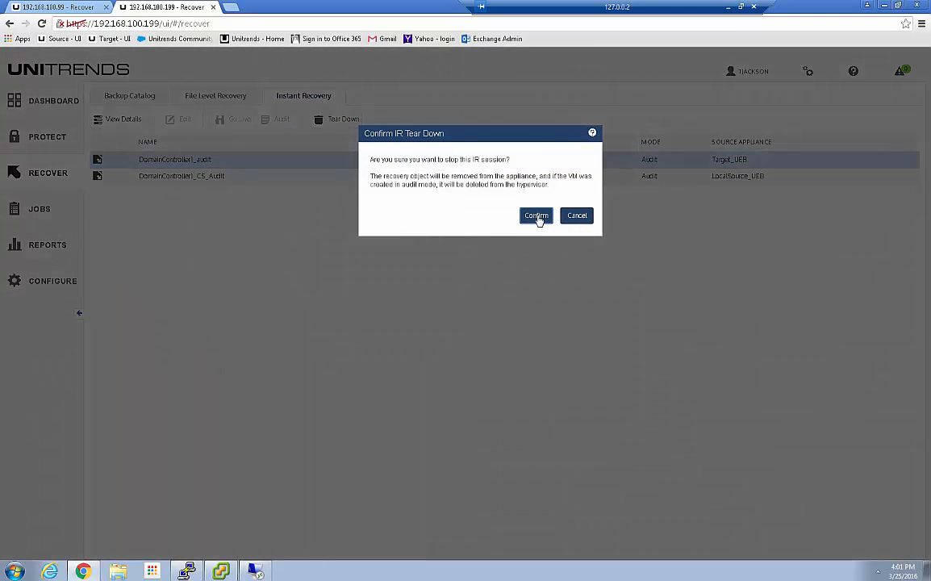
click(538, 218)
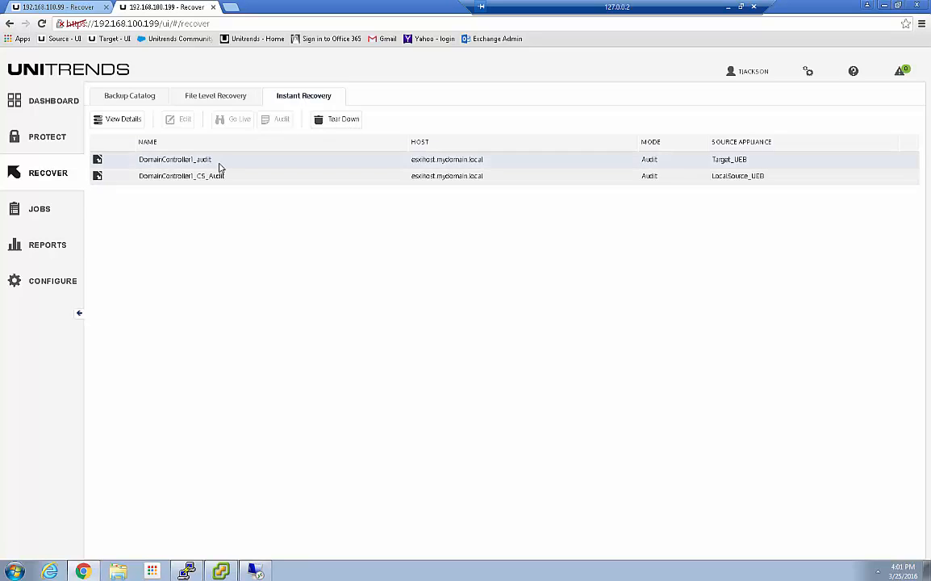
Check vSphere Client for the removal of the audit VMs and view the target appliance's dashboard.
click(221, 572)
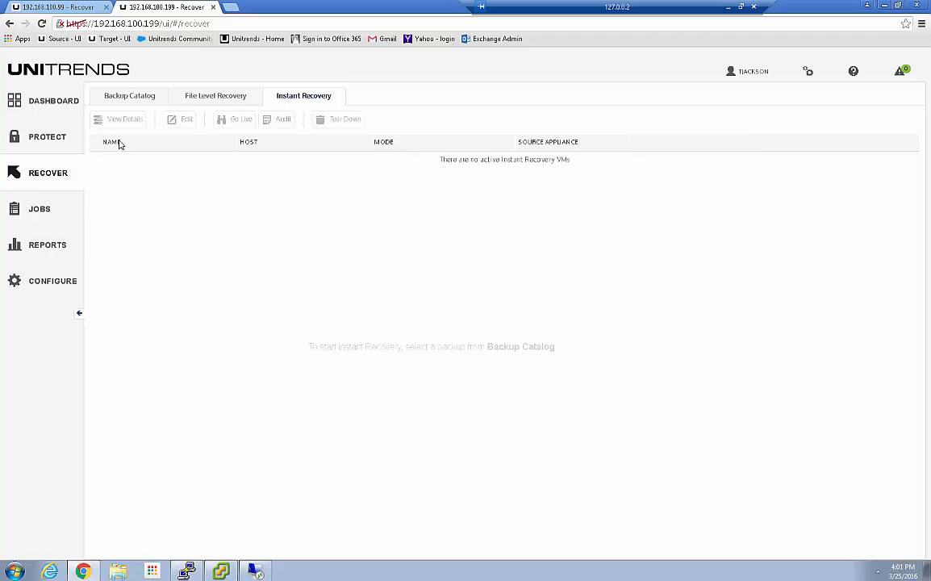
click(50, 104)
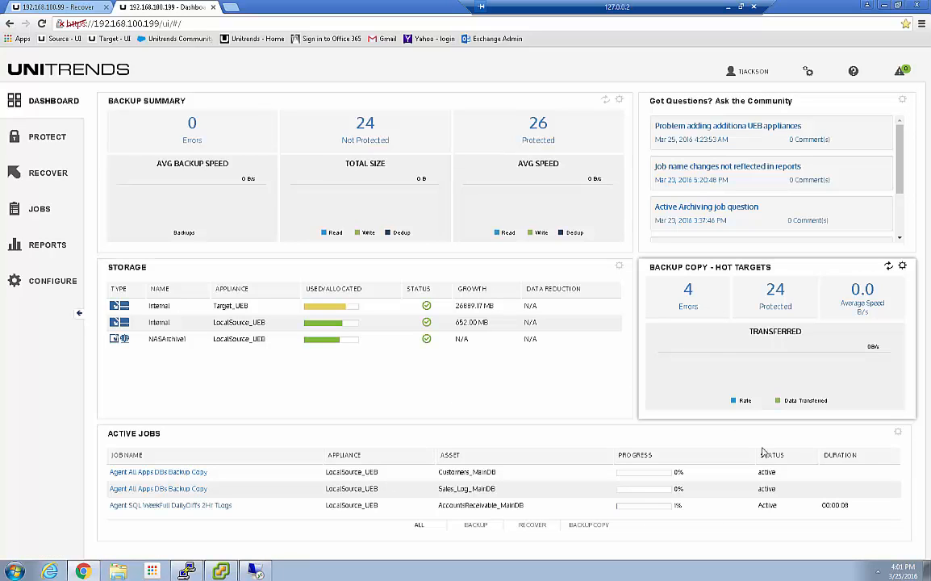
Add the Recover Summary tile to the target appliance's dashboard and save the tile preferences.
click(620, 101)
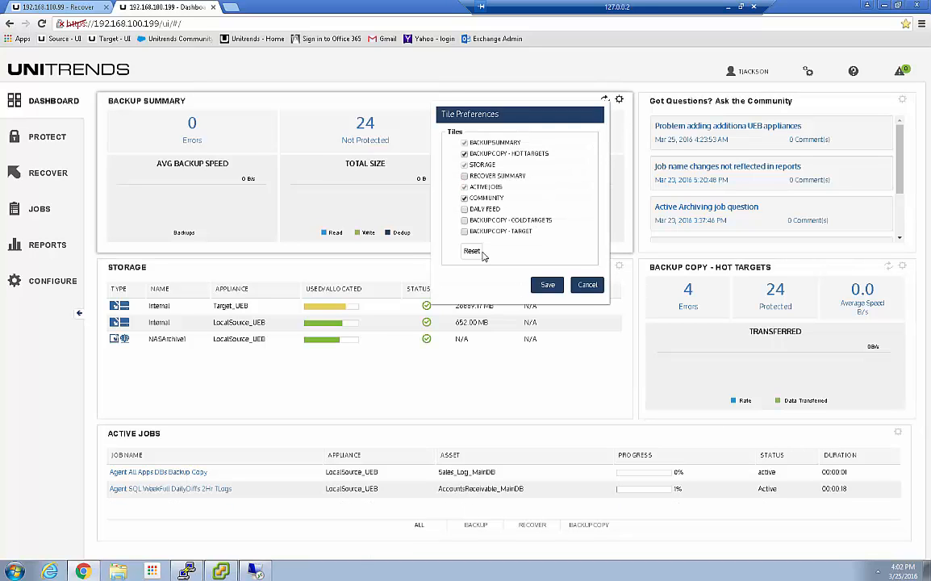
click(548, 284)
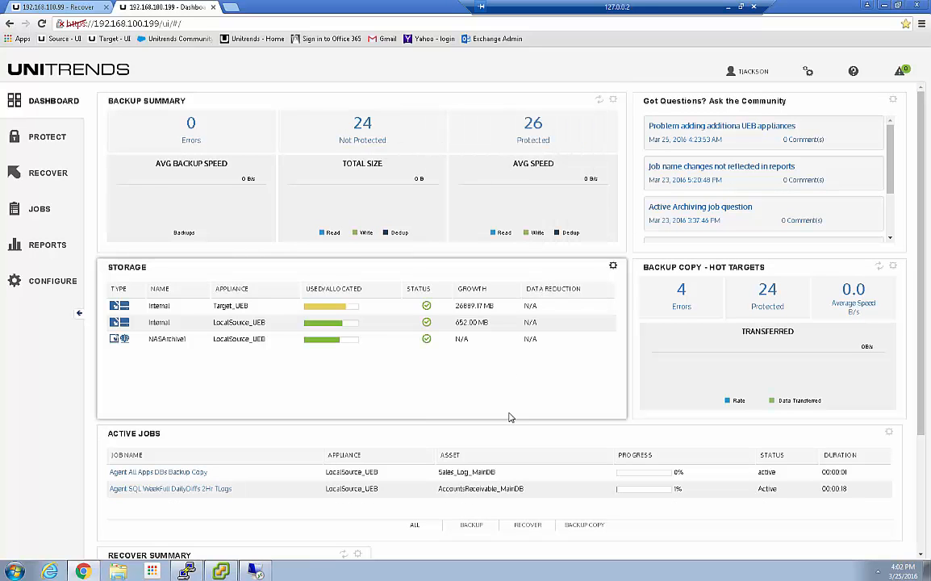
scroll(509, 417, down, 3)
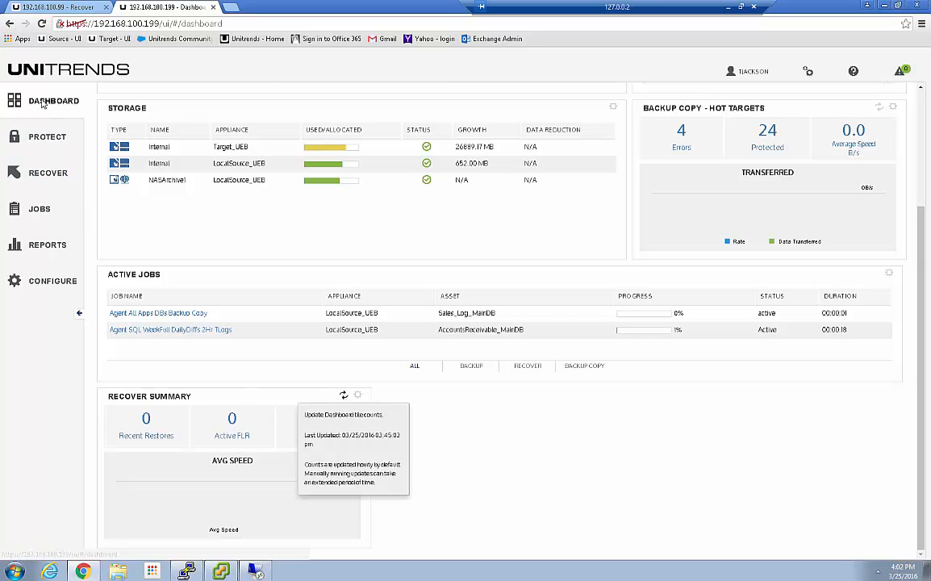
Reload the dashboard, view the Recovery History report behind the Recent Restores count, and return to the dashboard.
click(53, 102)
scroll(354, 386, down, 2)
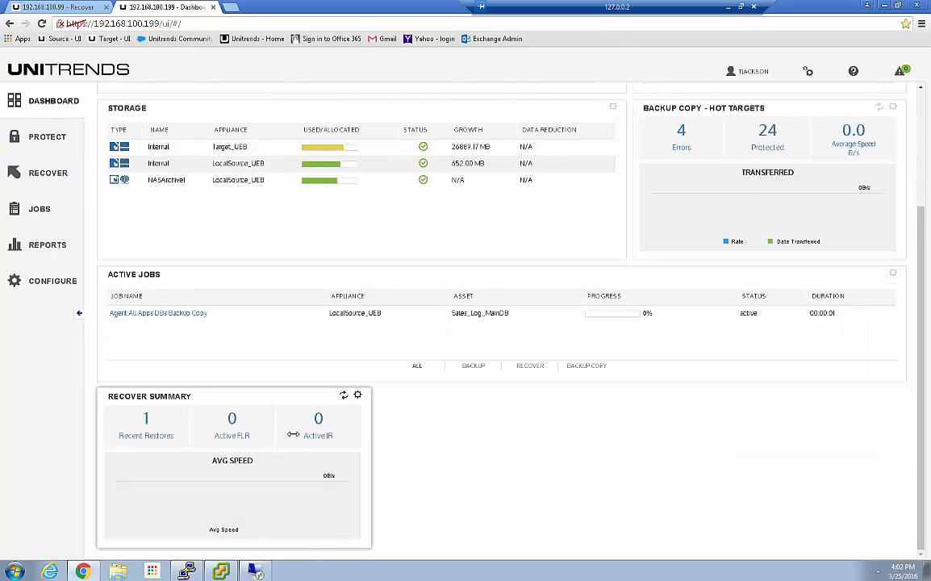
click(146, 420)
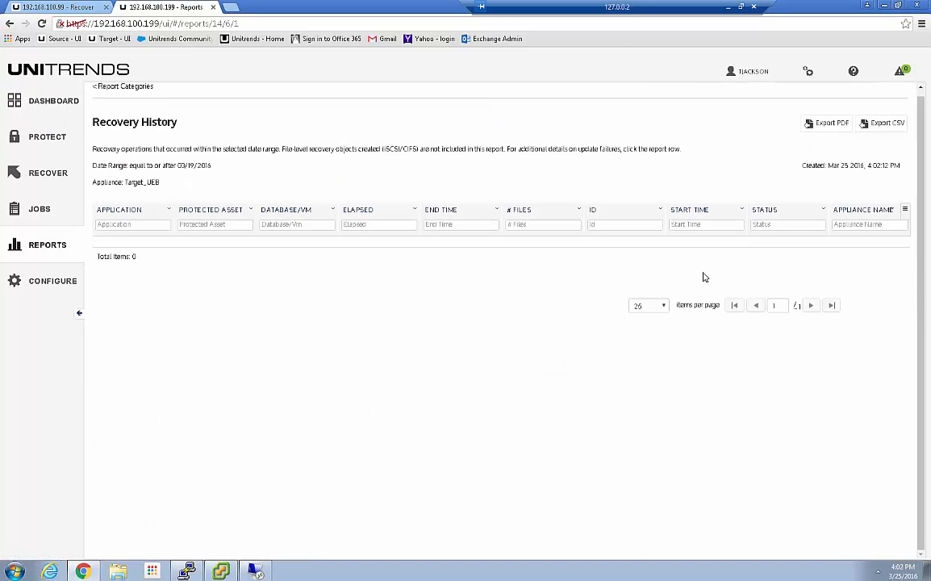
click(53, 100)
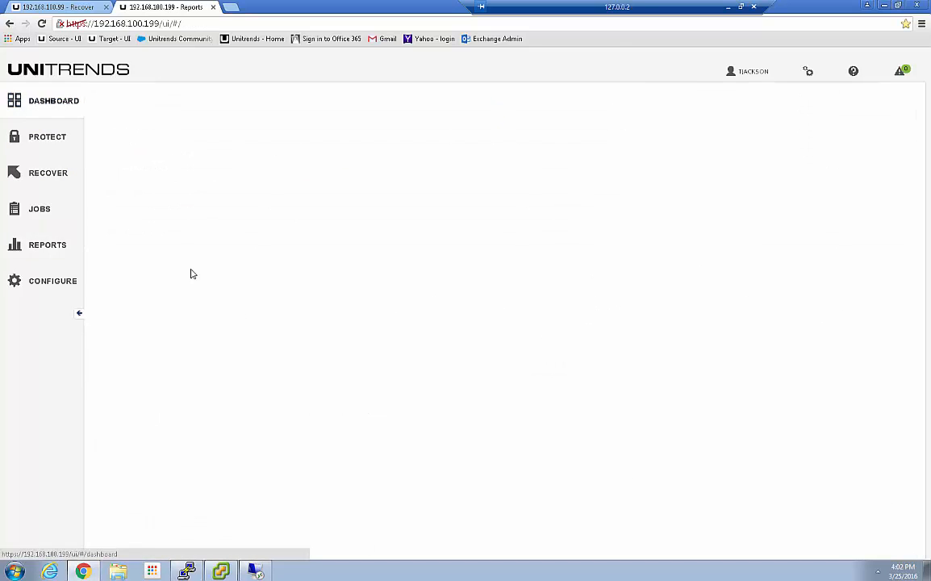